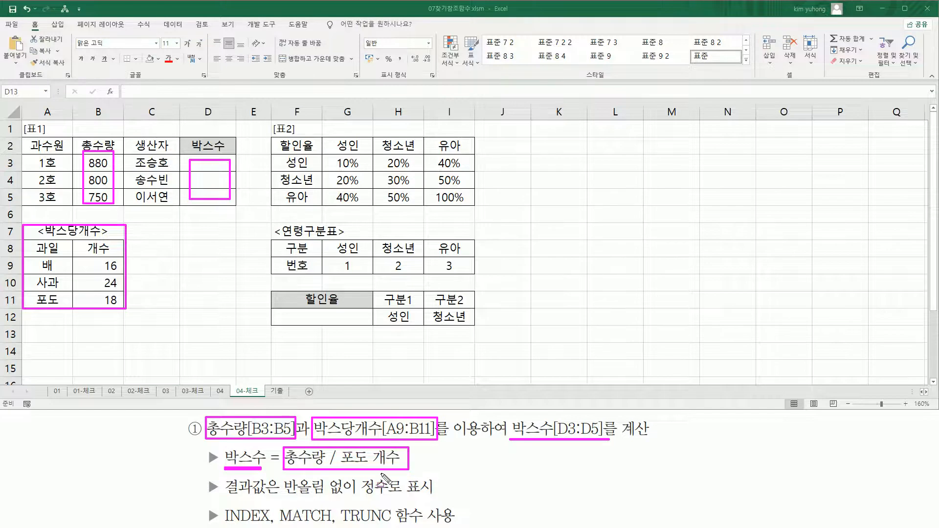
mouse_move(34, 307)
left_mouse_down()
mouse_move(60, 292)
mouse_move(121, 307)
left_mouse_up()
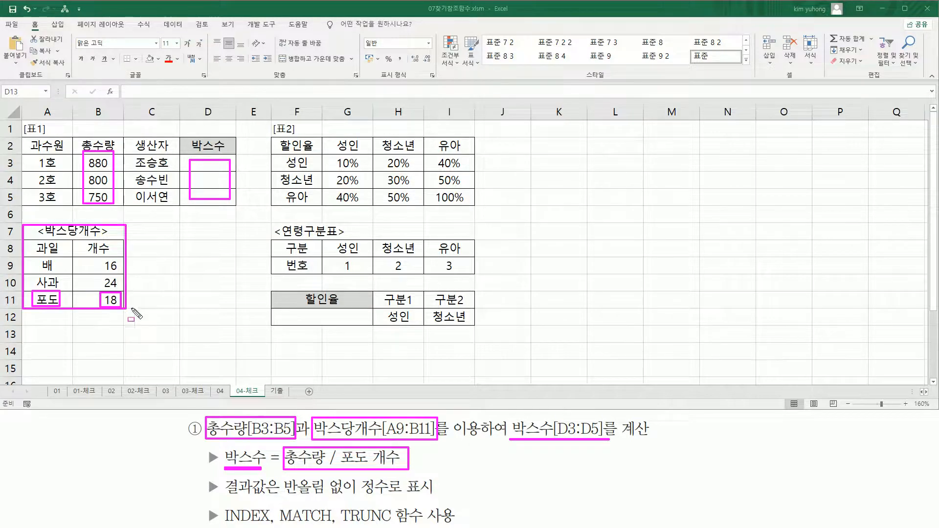
left_click_drag(83, 168, 108, 169)
mouse_move(281, 477)
left_mouse_down()
mouse_move(356, 497)
mouse_move(427, 495)
left_mouse_up()
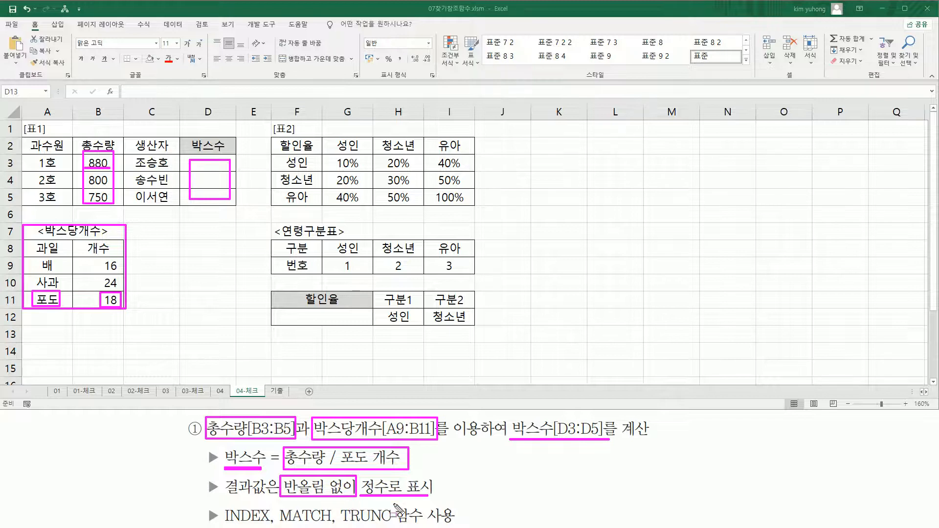
left_click_drag(342, 522, 396, 523)
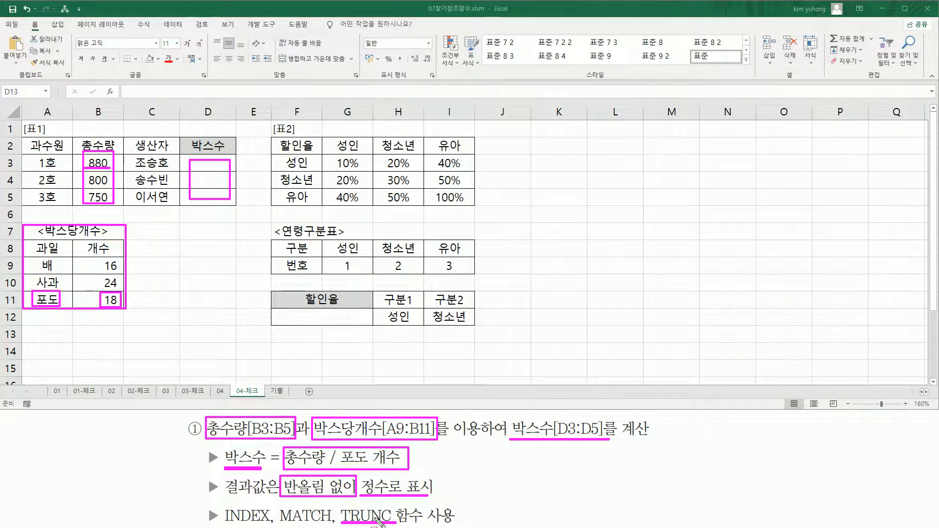
key("Escape")
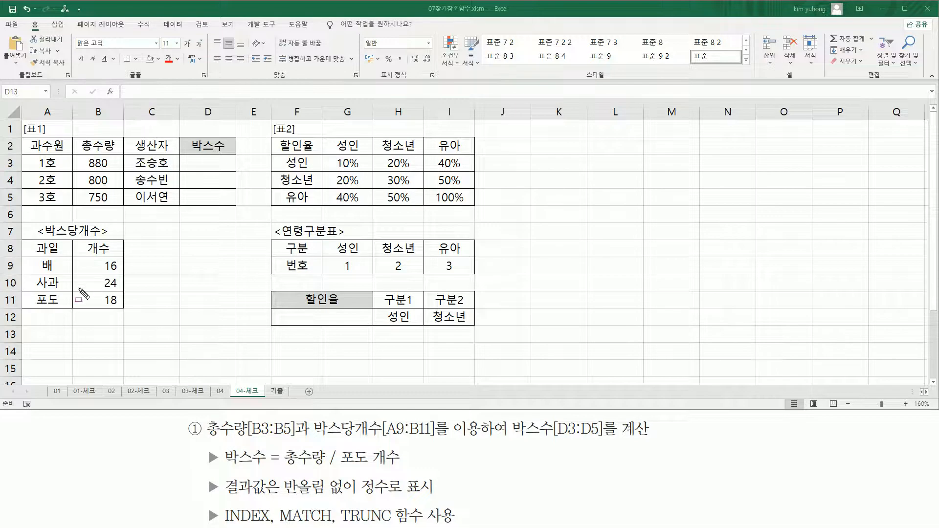
left_click_drag(29, 292, 125, 310)
key("Escape")
left_click_drag(30, 258, 67, 307)
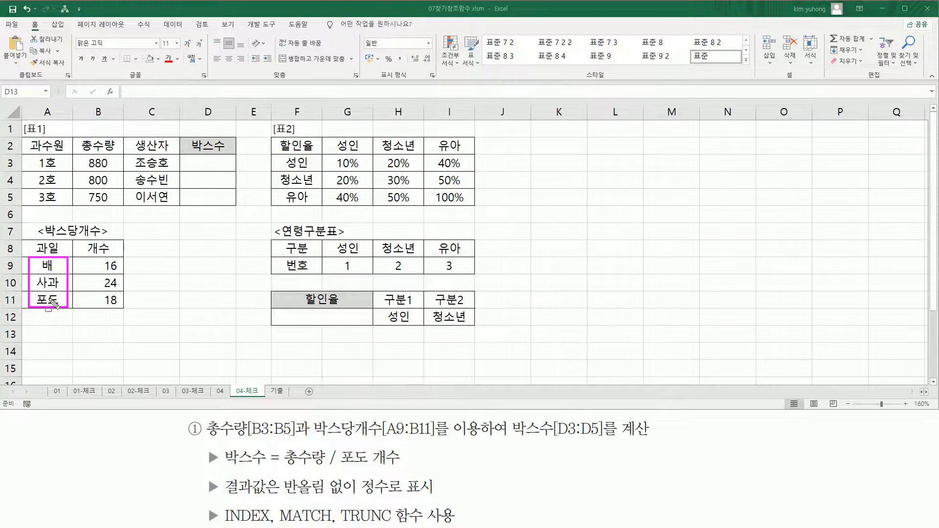
left_click_drag(85, 258, 125, 311)
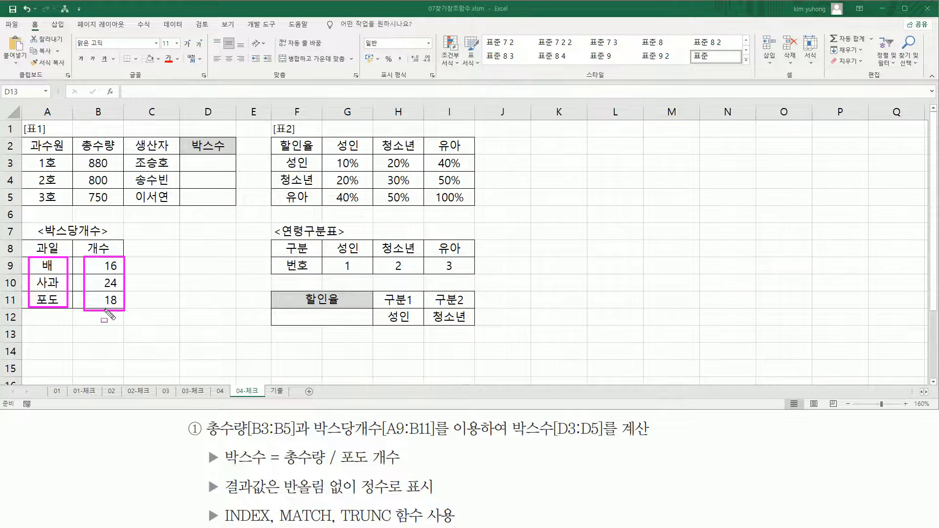
key("Escape")
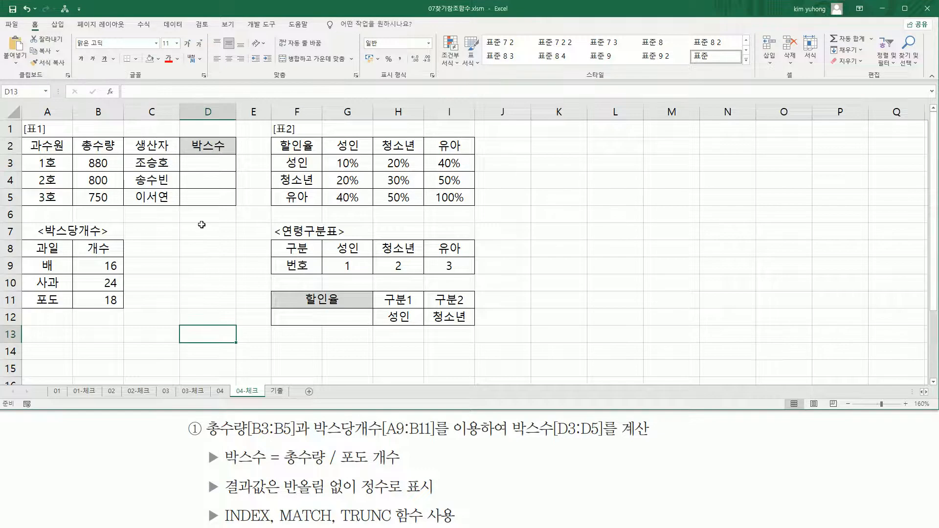
Start a MATCH formula in cell D3 that looks up "포도" in the fruit names A9:A11
left_click(216, 187)
key("Up")
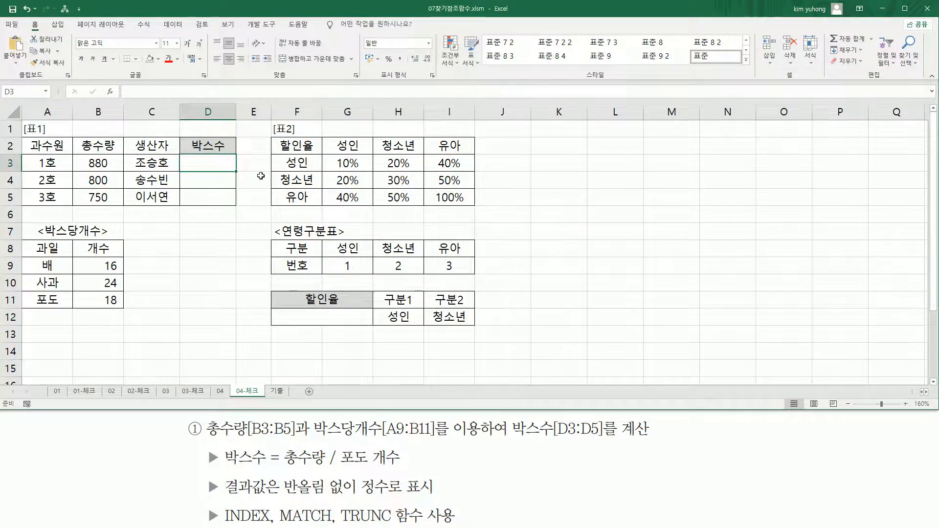
type("=MATCH( ")
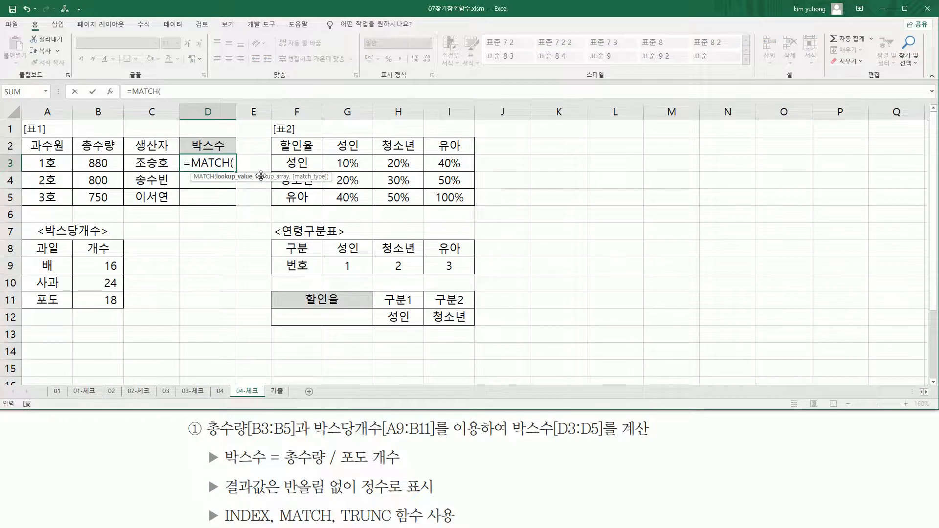
type("\"포")
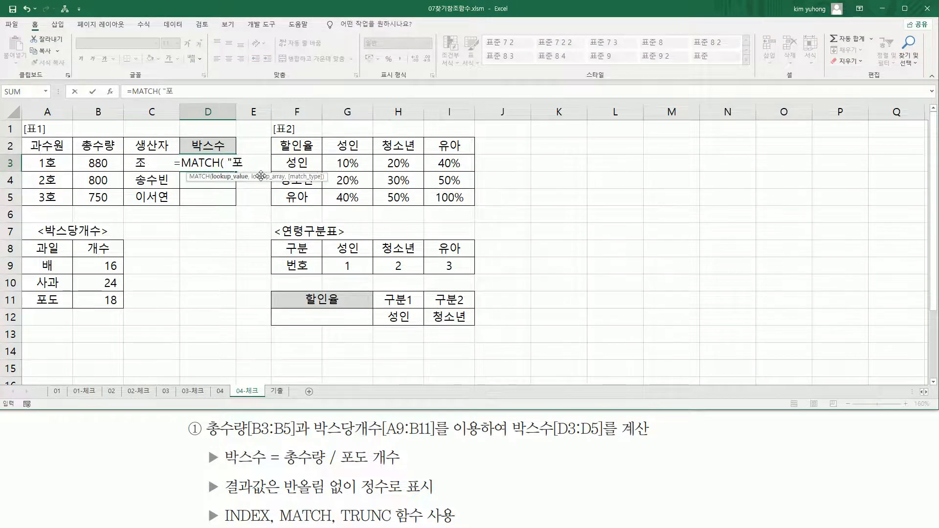
type("도\",")
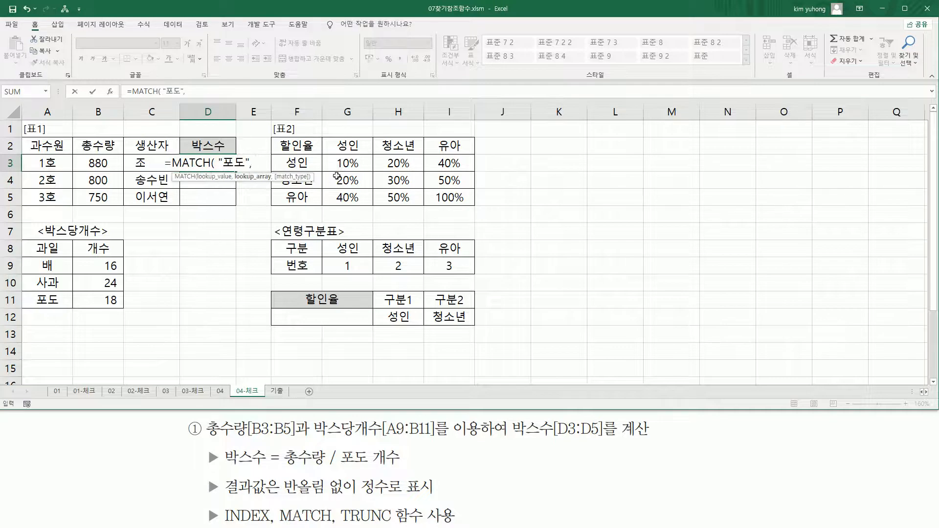
left_click_drag(48, 266, 48, 302)
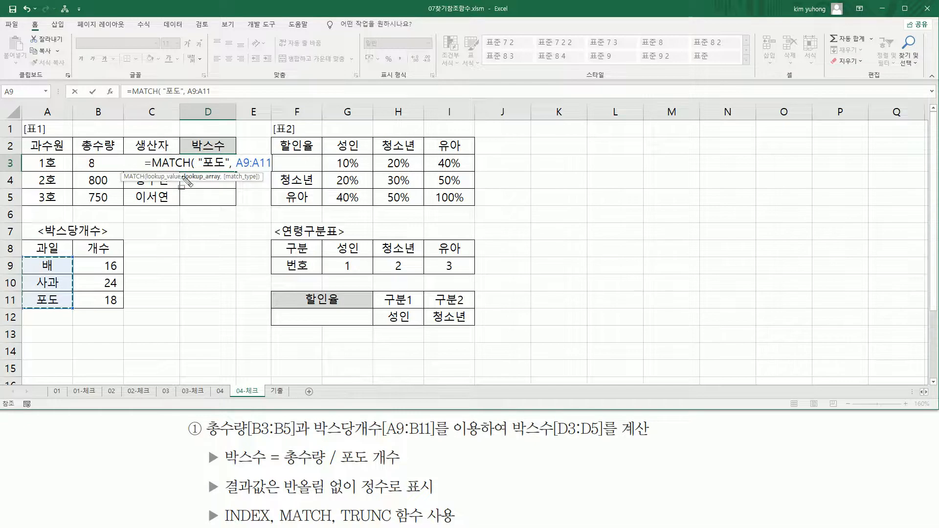
Make the MATCH lookup range absolute as $A$9:$A$11, set the match type to 0, and complete the formula in D3
mouse_move(189, 157)
left_mouse_down()
mouse_move(210, 166)
mouse_move(216, 200)
left_mouse_up()
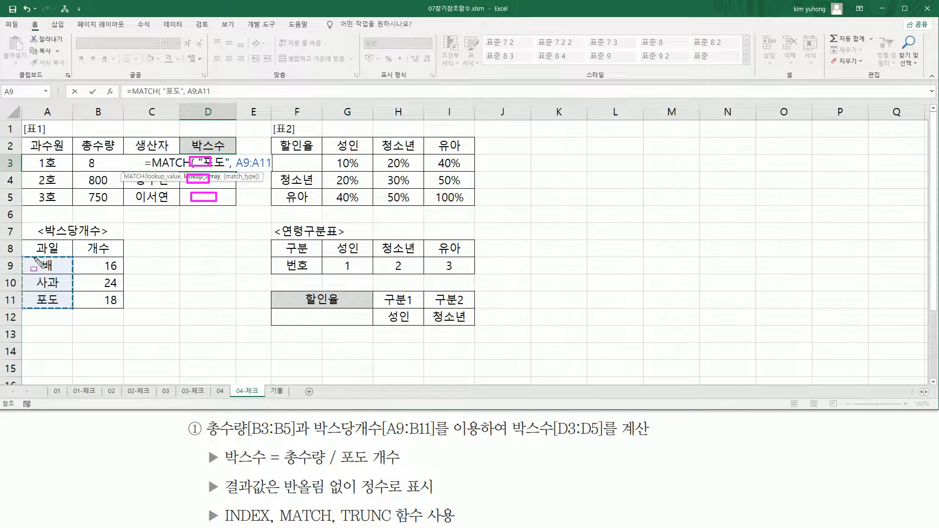
mouse_move(23, 255)
left_mouse_down()
mouse_move(26, 271)
mouse_move(69, 309)
left_mouse_up()
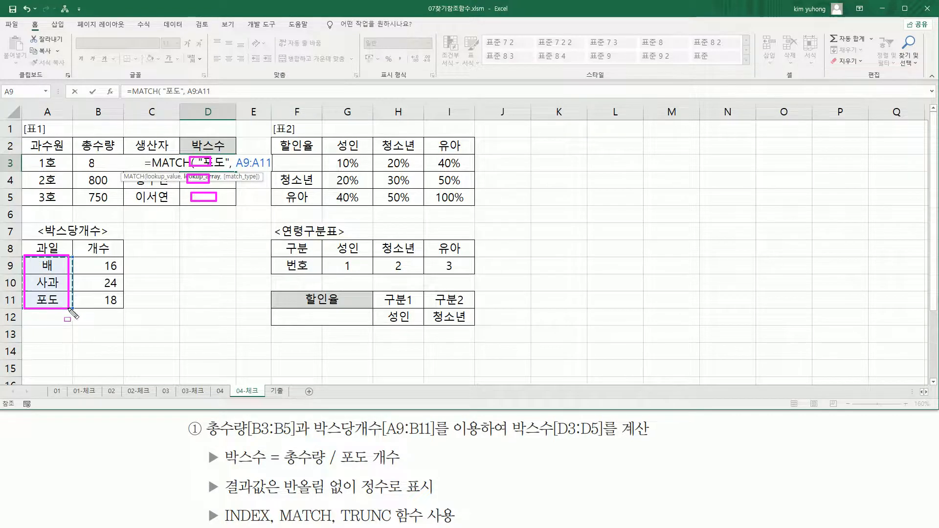
key("Escape")
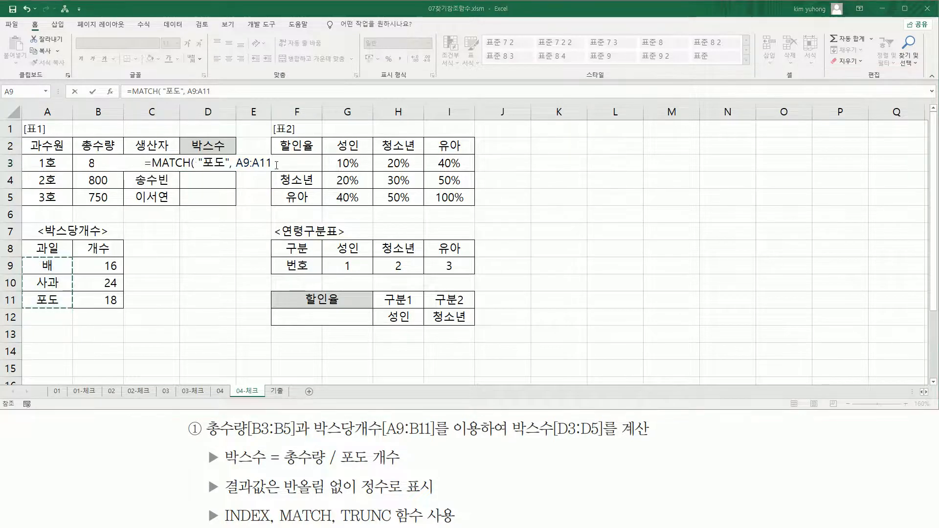
key("F4")
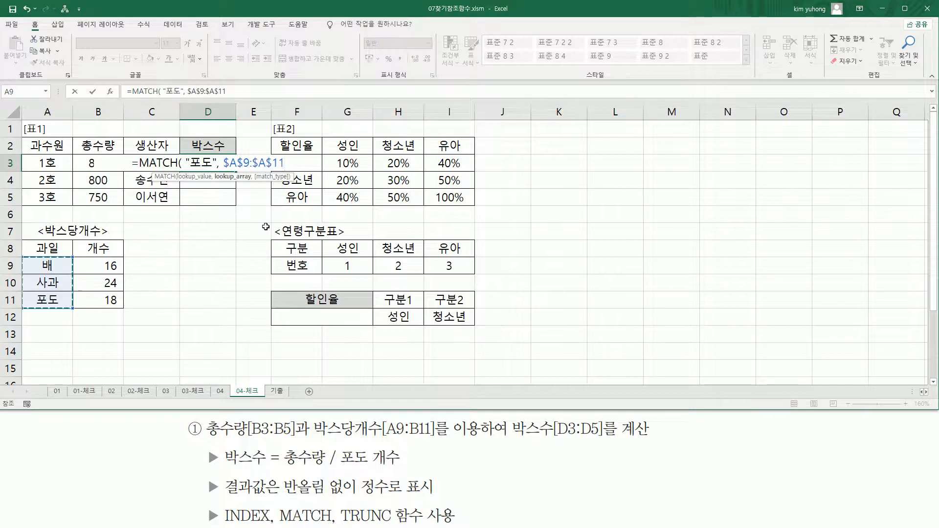
type(",")
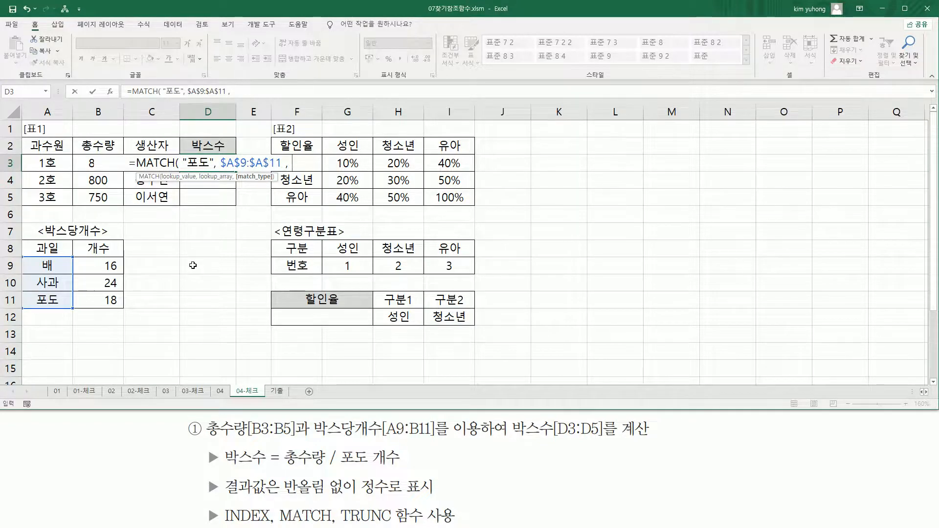
type("0")
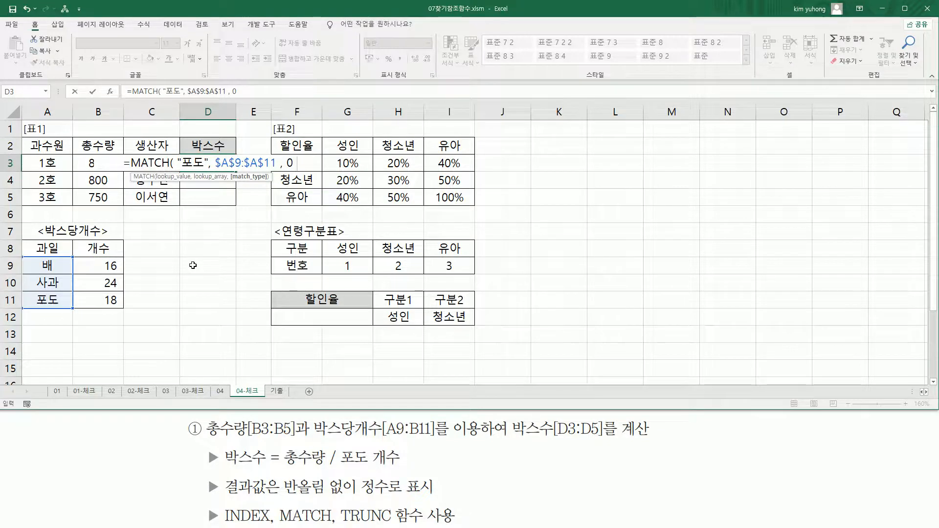
type(" )")
key("Return")
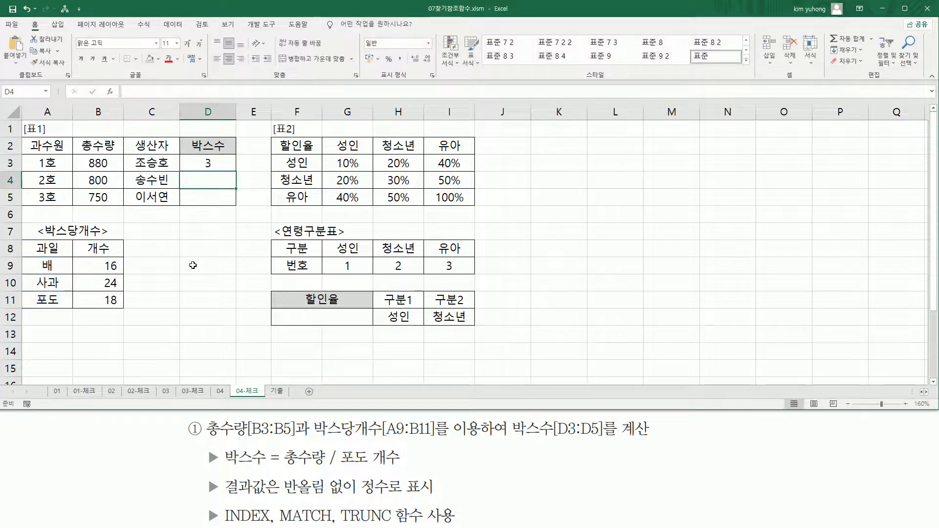
Fill the MATCH formula from D3 down to D5
left_click(216, 163)
left_click_drag(236, 171, 235, 203)
left_click_drag(31, 258, 64, 307)
left_click_drag(202, 155, 214, 207)
key("Escape")
Copy the MATCH expression in D3 without its equals sign, and remove it so only the equals sign remains
left_click(213, 165)
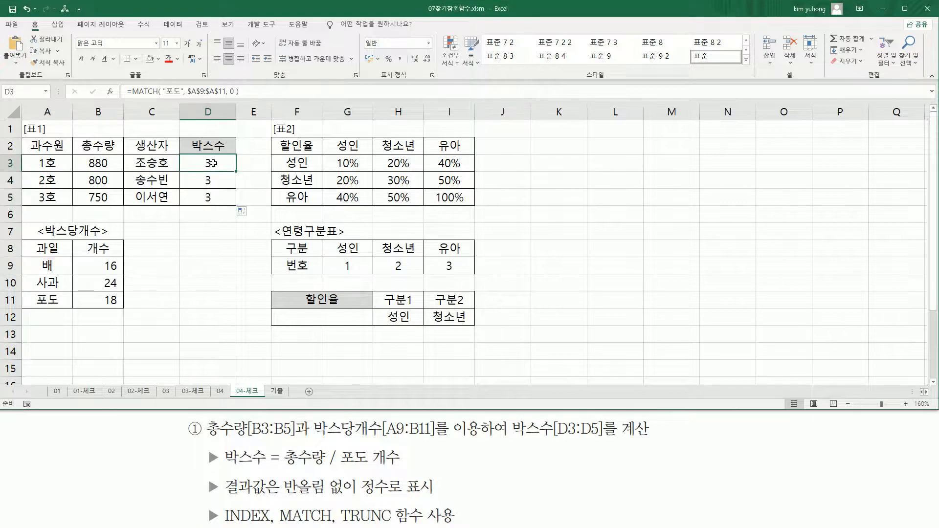
double_click(209, 163)
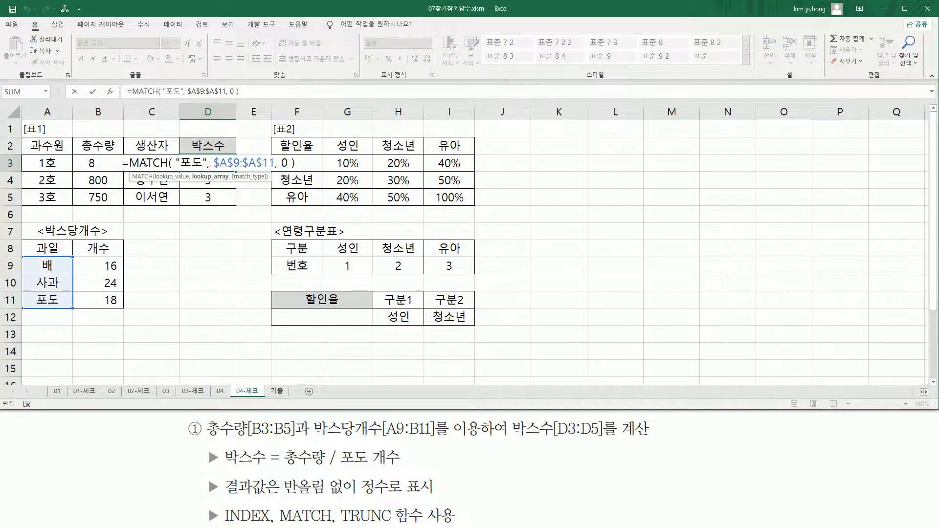
left_click_drag(132, 162, 366, 167)
key("ctrl+c")
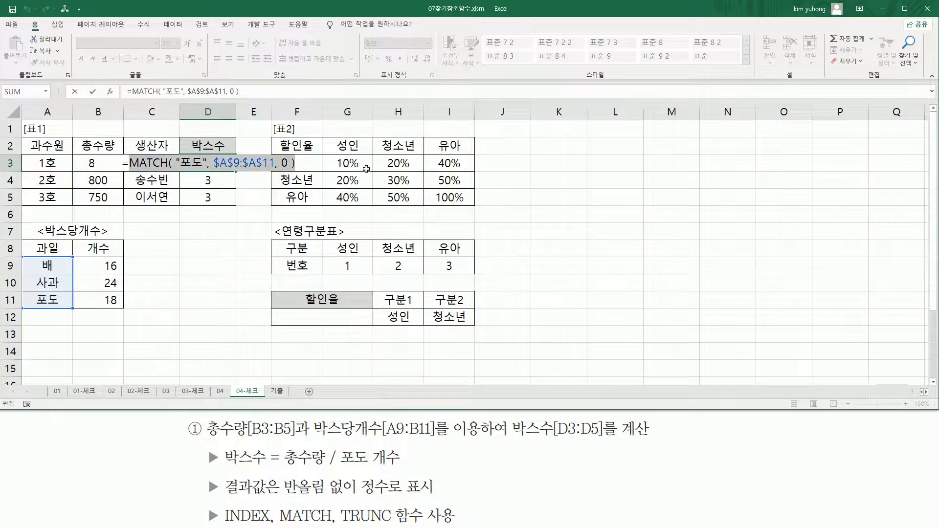
key("Delete")
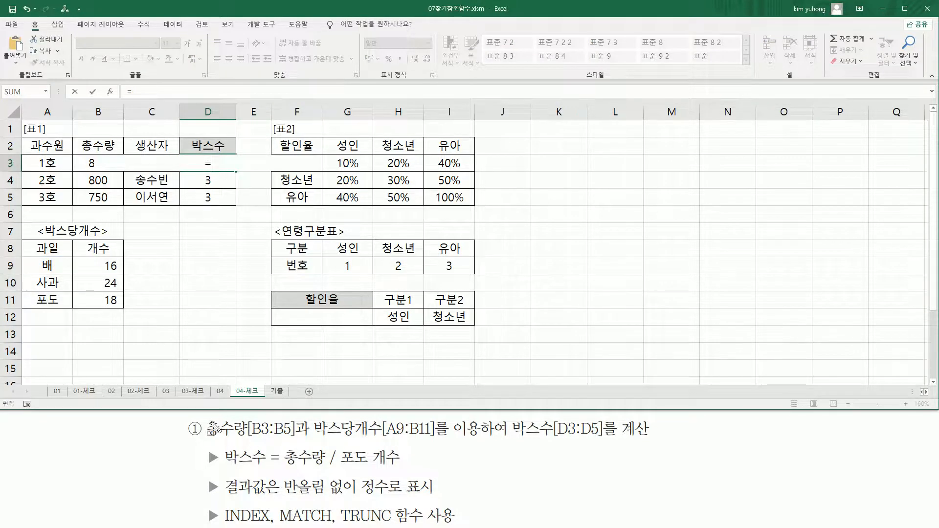
mouse_move(78, 255)
left_mouse_down()
mouse_move(98, 311)
mouse_move(129, 309)
left_mouse_up()
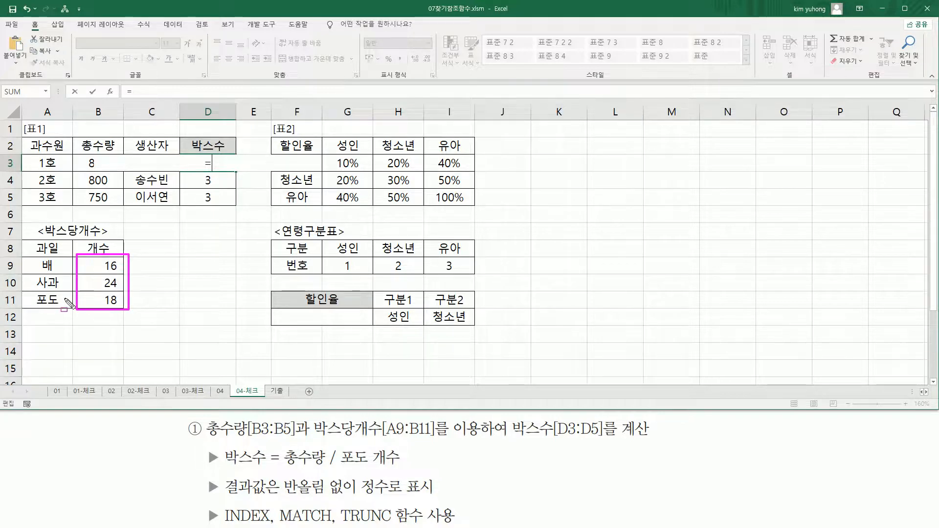
left_click_drag(63, 299, 170, 298)
left_click_drag(104, 235, 104, 255)
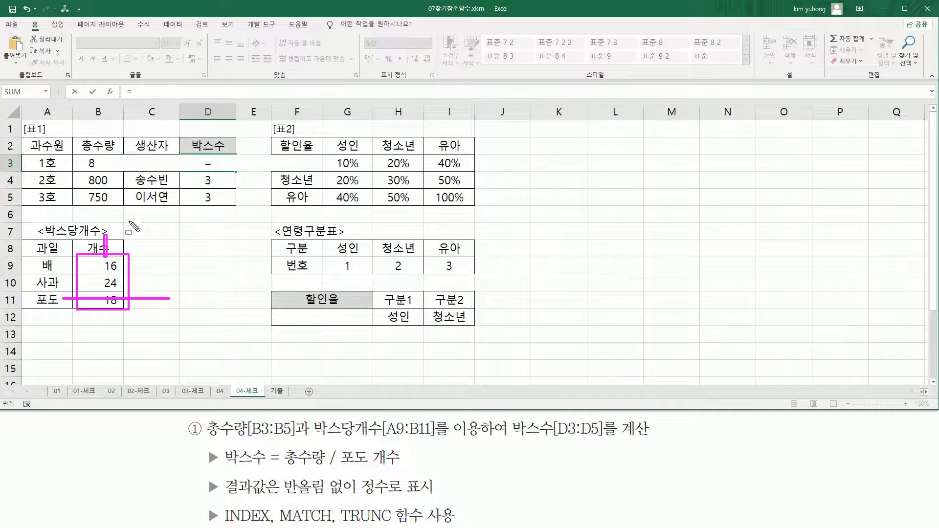
key("Escape")
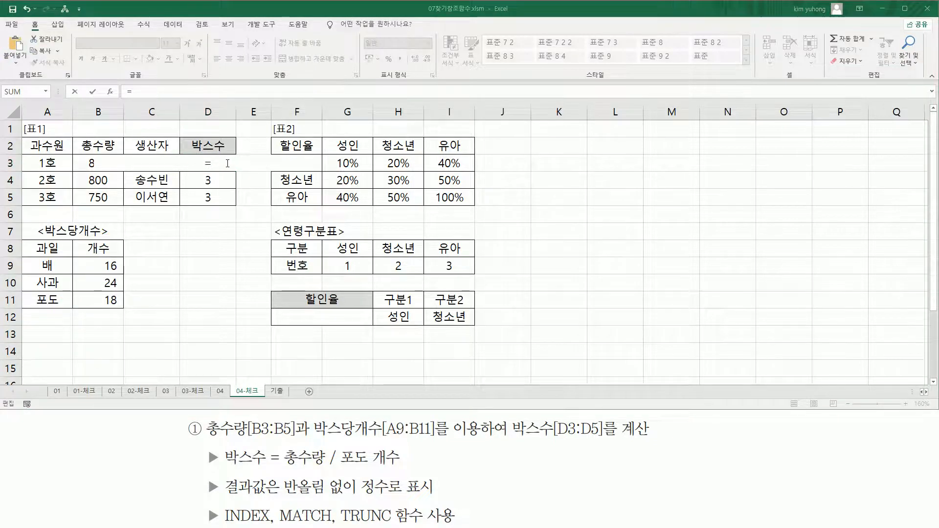
Build an INDEX formula in D3 over B9:B11, with the copied MATCH expression as row number and 1 as column number
type("INDEX(")
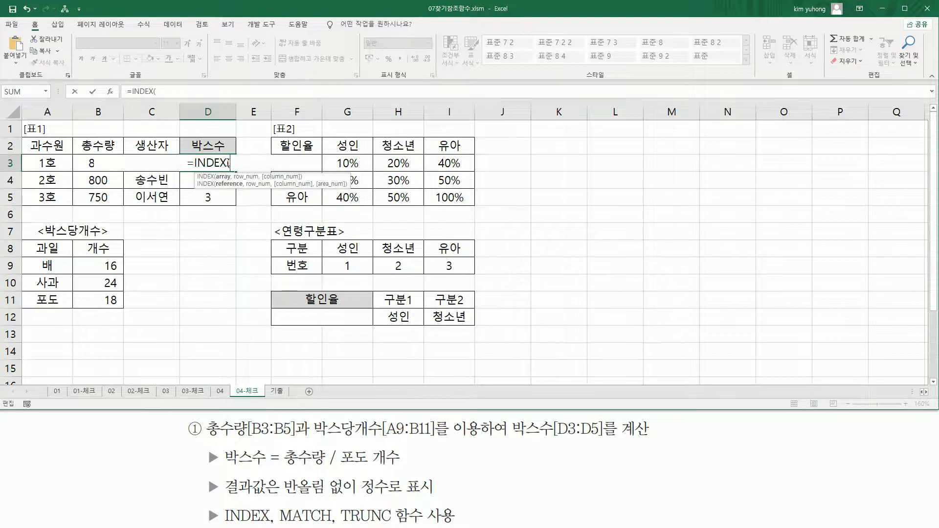
left_click_drag(100, 266, 101, 296)
type(",")
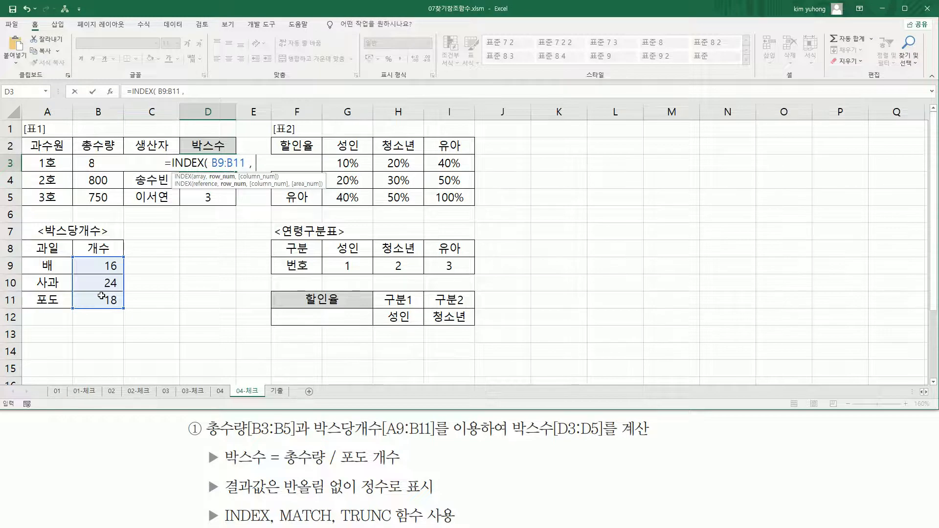
key("ctrl+v")
type(", 1")
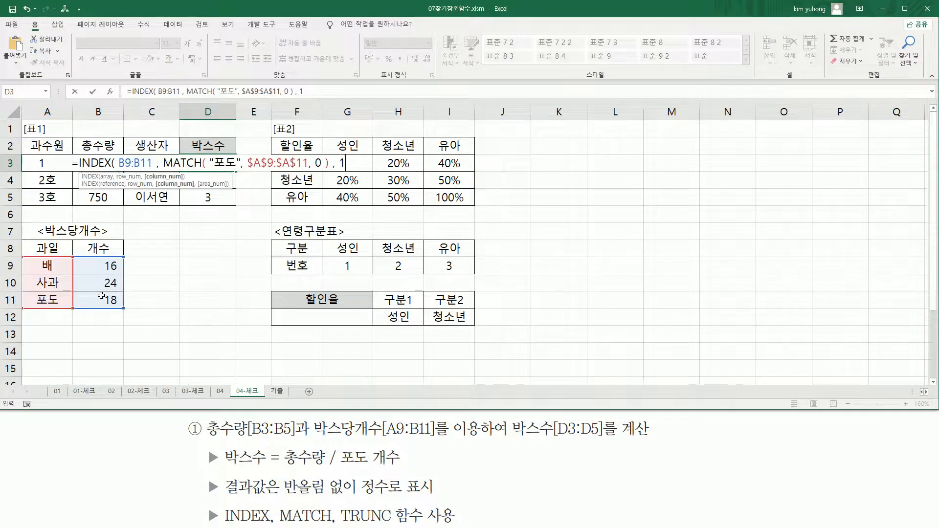
type(" )")
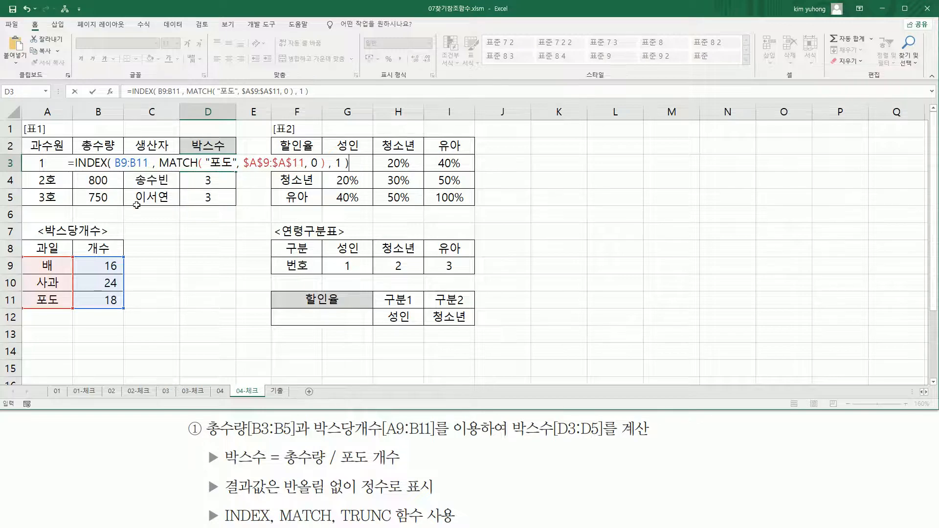
Make the INDEX range absolute as $B$9:$B$11, commit the formula, and reselect D3
left_click_drag(121, 163, 139, 163)
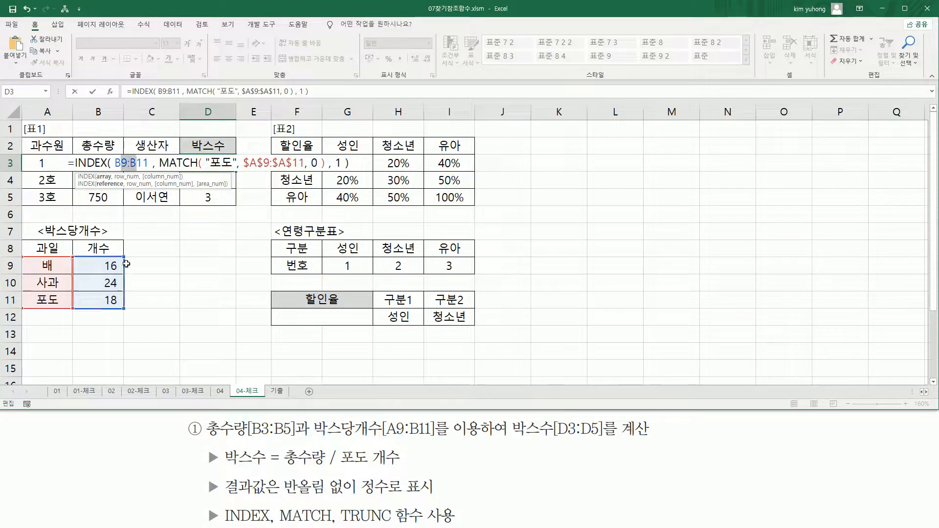
left_click_drag(81, 258, 120, 301)
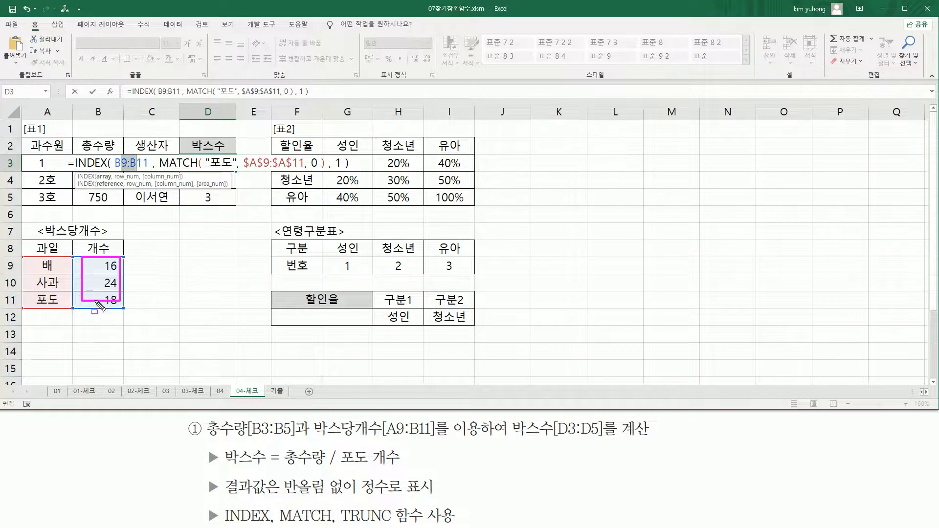
key("Escape")
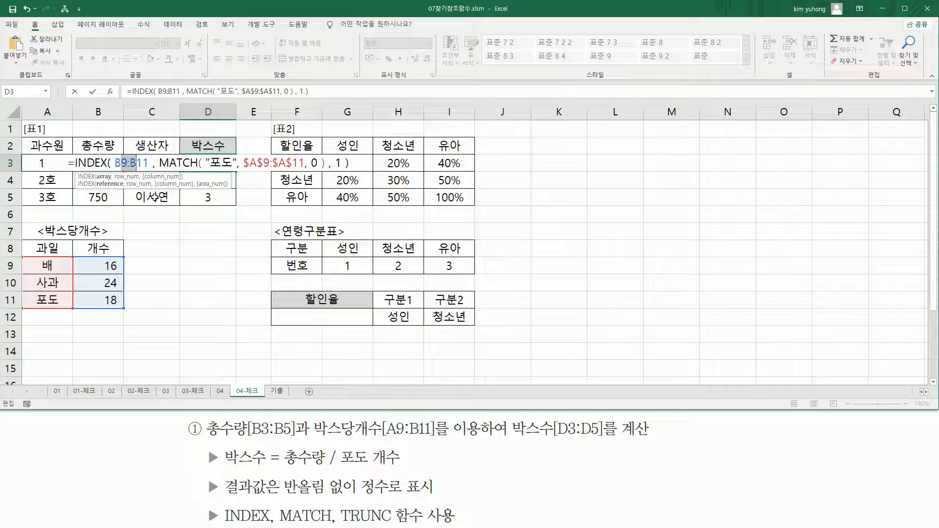
key("F4")
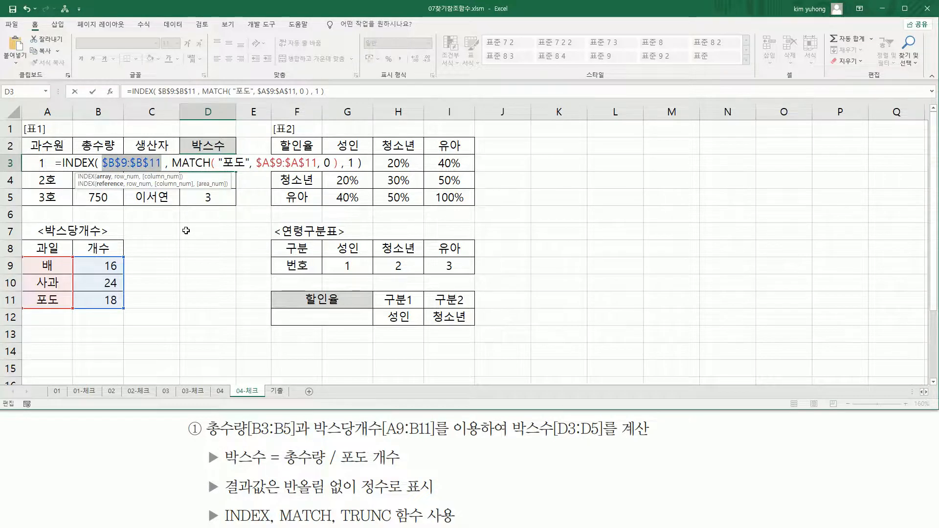
key("Return")
left_click(224, 165)
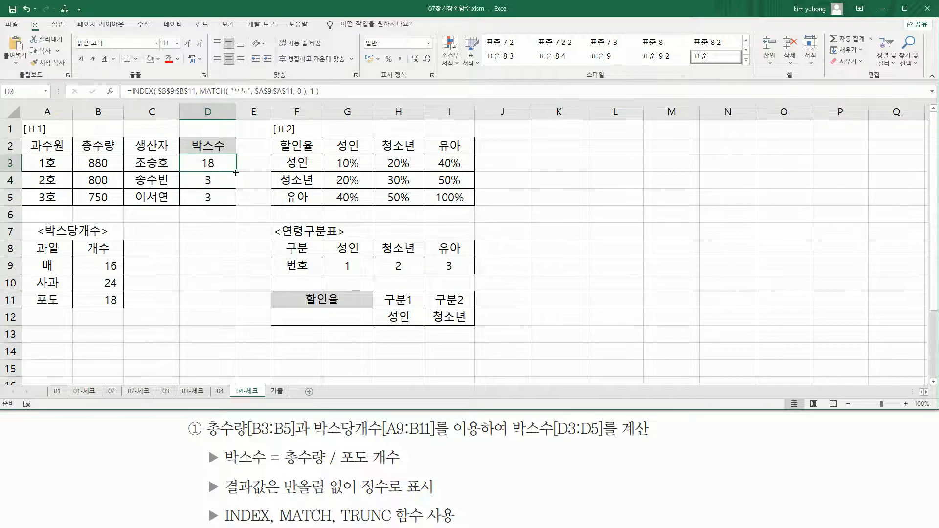
Fill the INDEX formula from D3 down to D5
left_click_drag(236, 171, 208, 197)
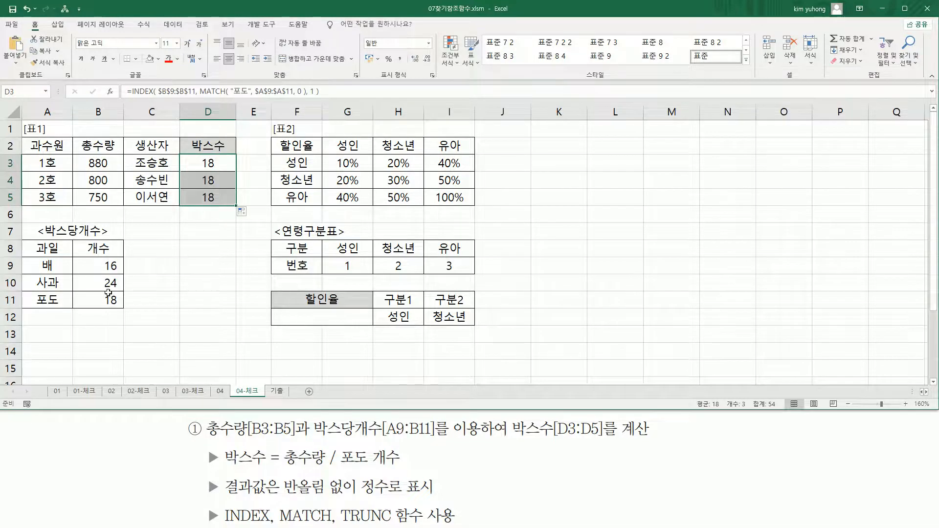
left_click_drag(92, 294, 118, 308)
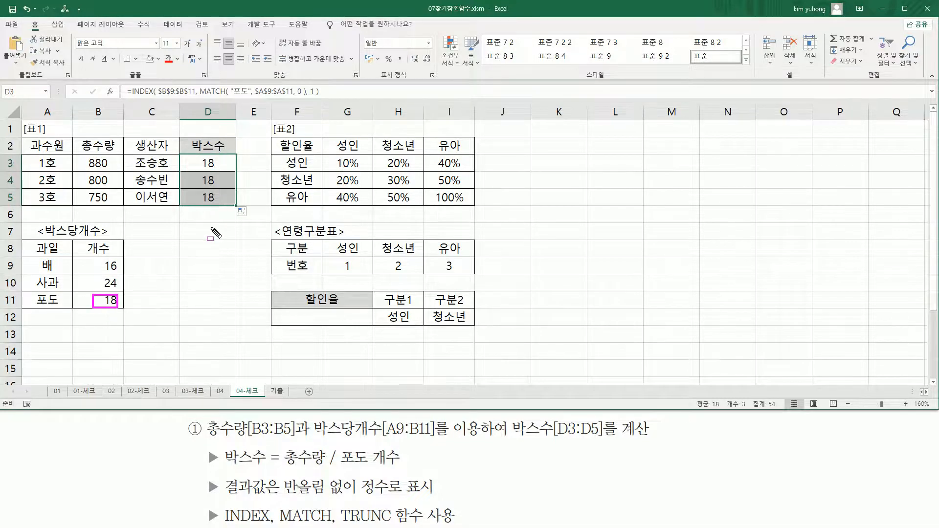
left_click_drag(336, 467, 413, 467)
left_click_drag(84, 155, 108, 203)
left_click_drag(283, 455, 323, 469)
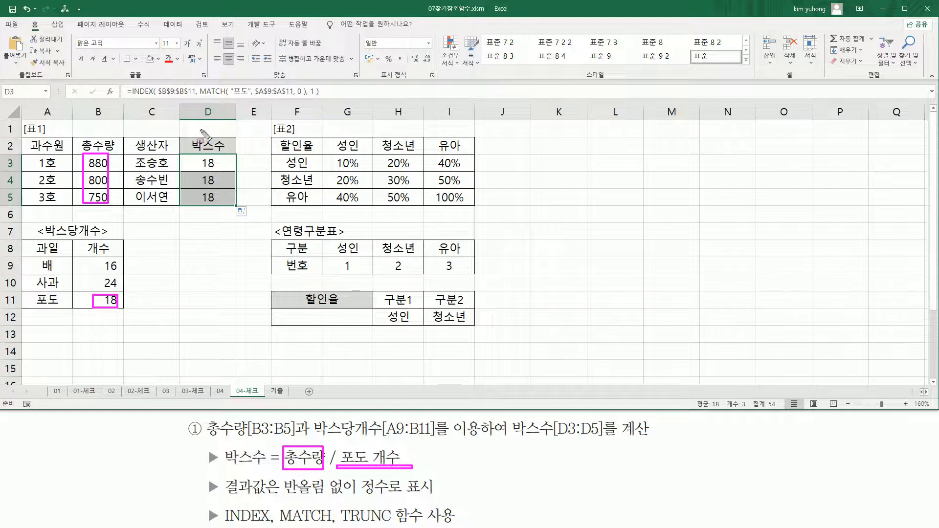
key("Escape")
Copy the whole INDEX expression in D3 without its equals sign, and delete it so only the equals sign remains
left_click(208, 162)
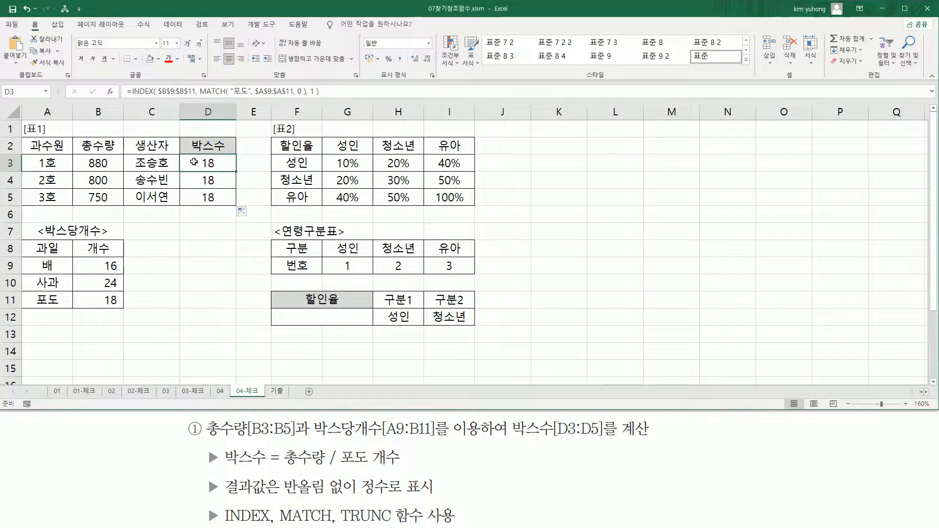
double_click(193, 162)
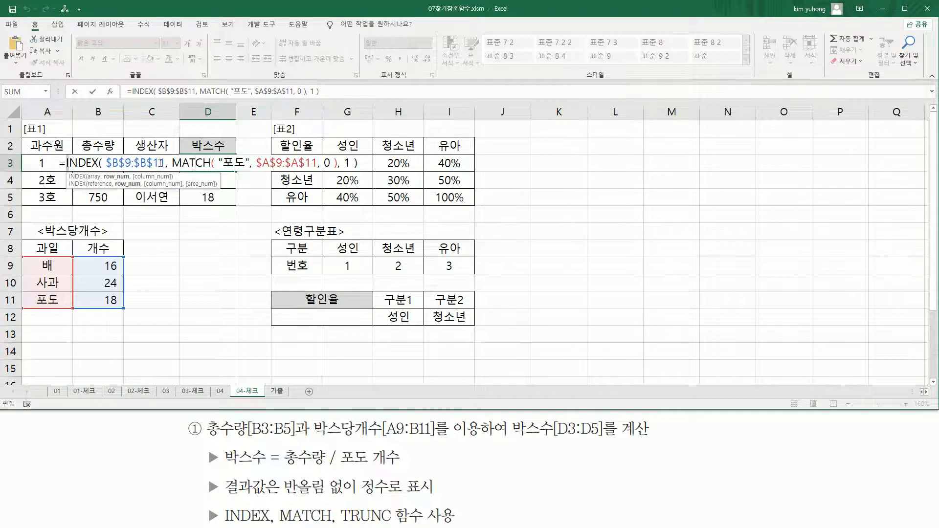
left_click_drag(67, 162, 526, 163)
key("ctrl+c")
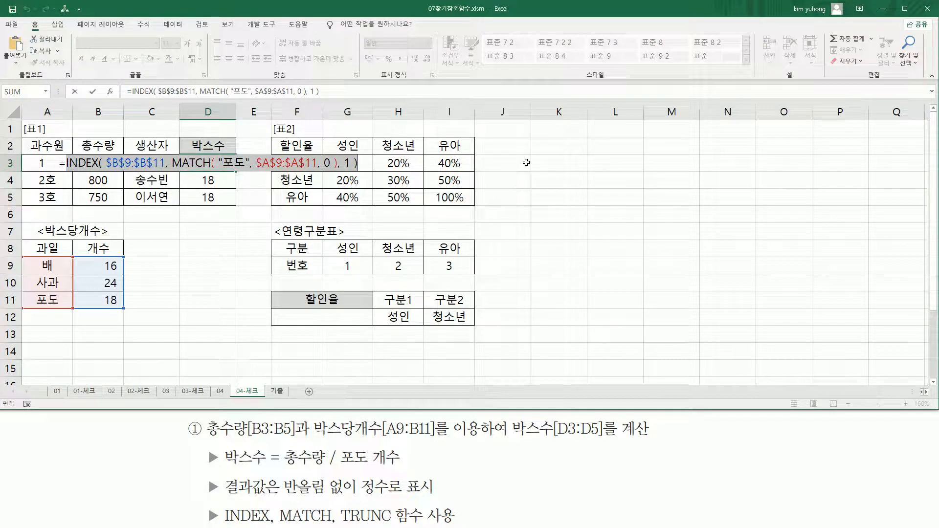
key("BackSpace")
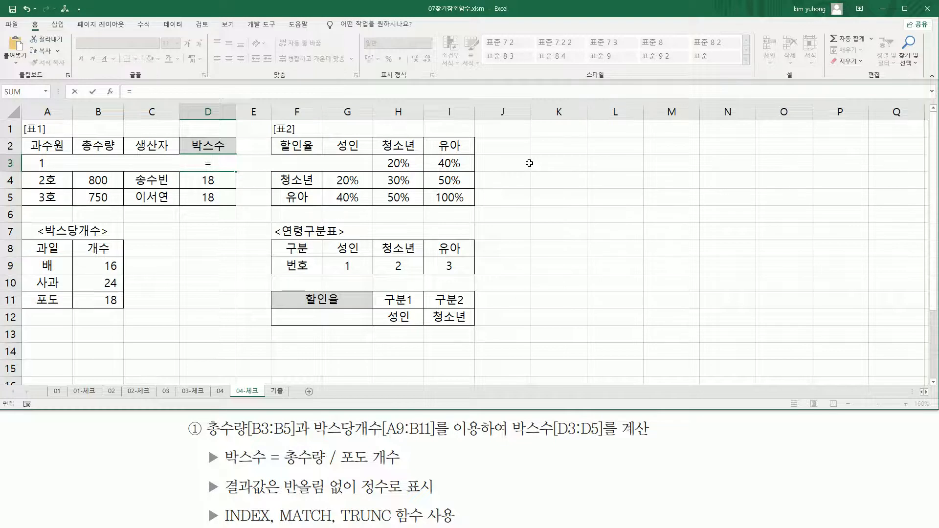
Complete the D3 formula as B3 divided by the copied INDEX expression, and fill it down to D5
left_click(93, 181)
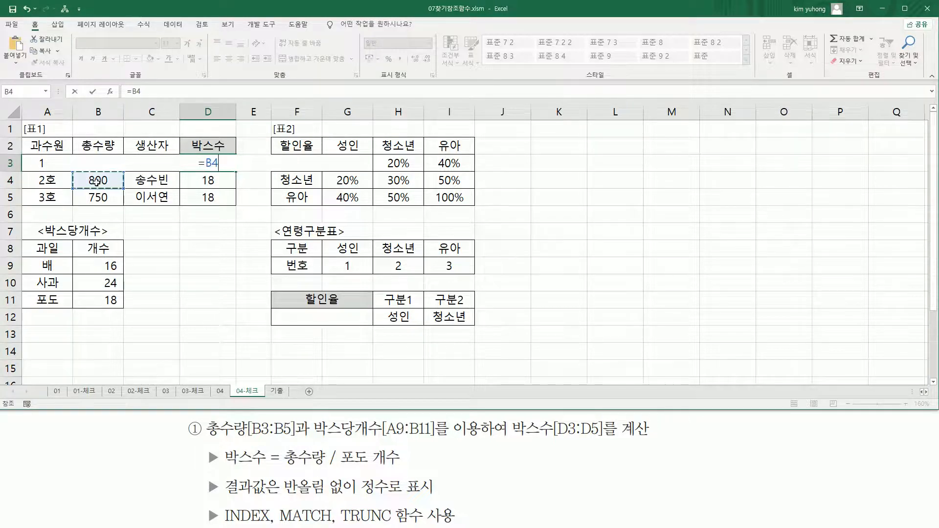
key("Up")
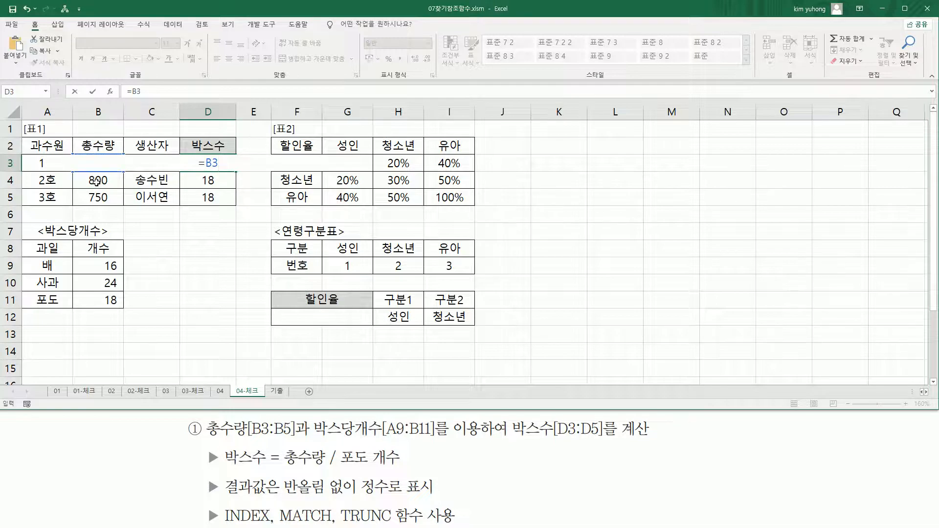
type("/")
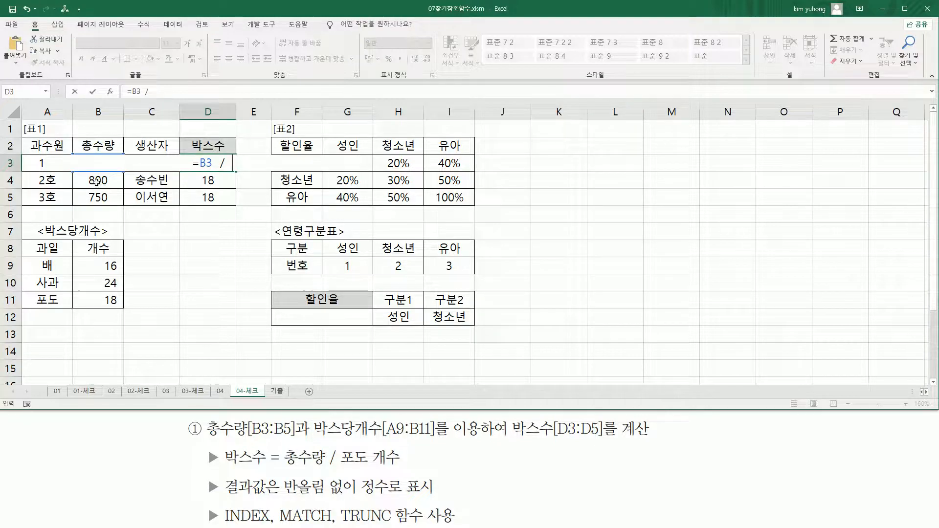
key("ctrl+v")
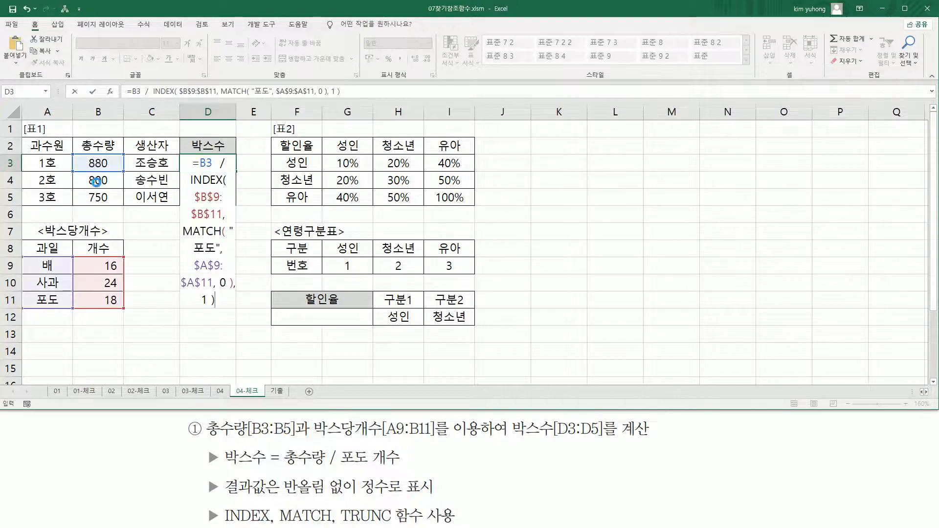
key("Escape")
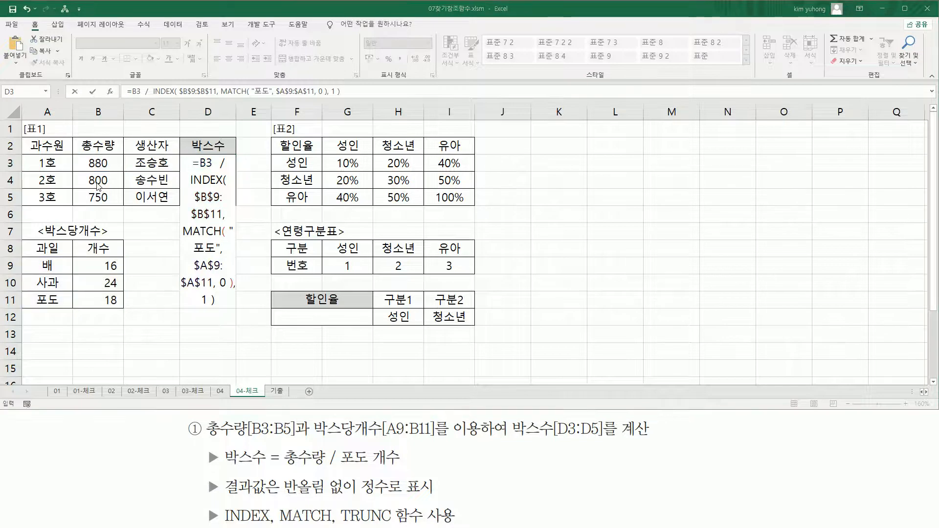
key("Return")
left_click(228, 166)
left_click_drag(236, 173, 237, 203)
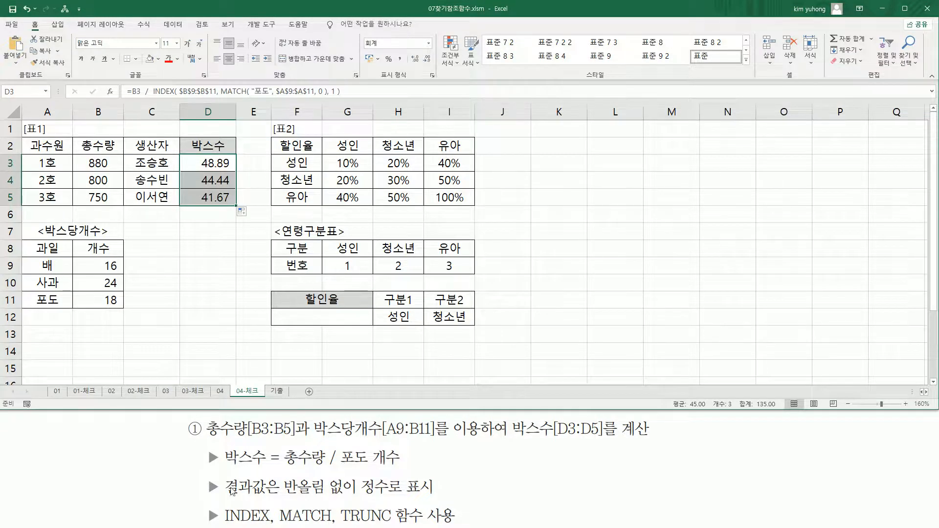
left_click_drag(220, 497, 436, 496)
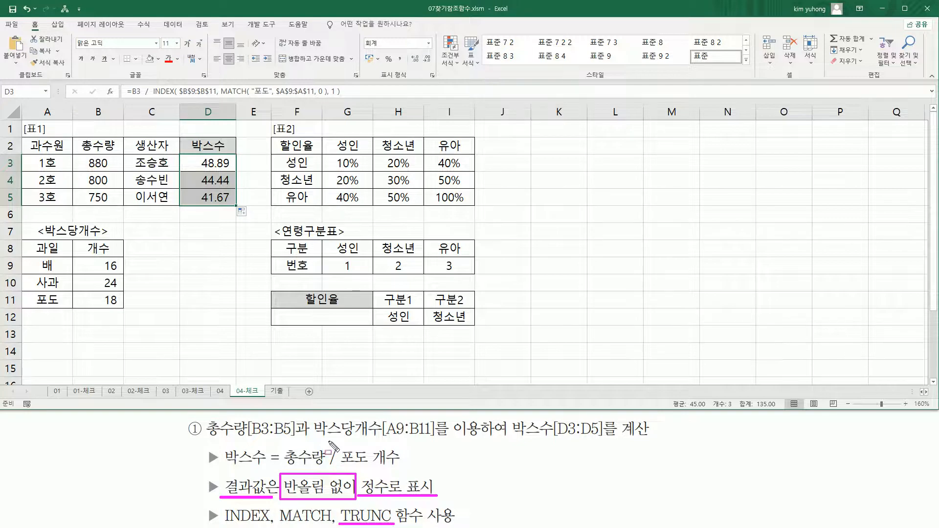
key("Escape")
Wrap the division in D3 in a TRUNC function with 0 as the number of digits
key("F2")
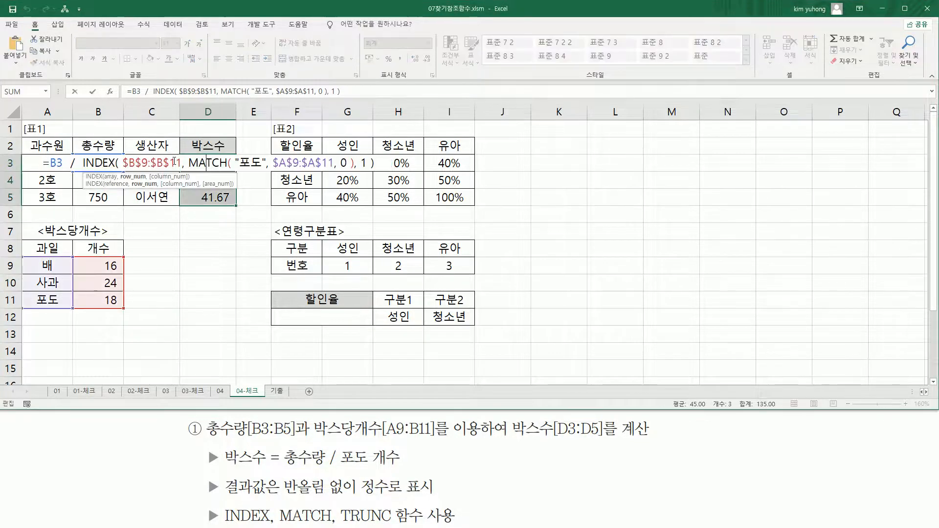
left_click(49, 164)
type("TRUNC(")
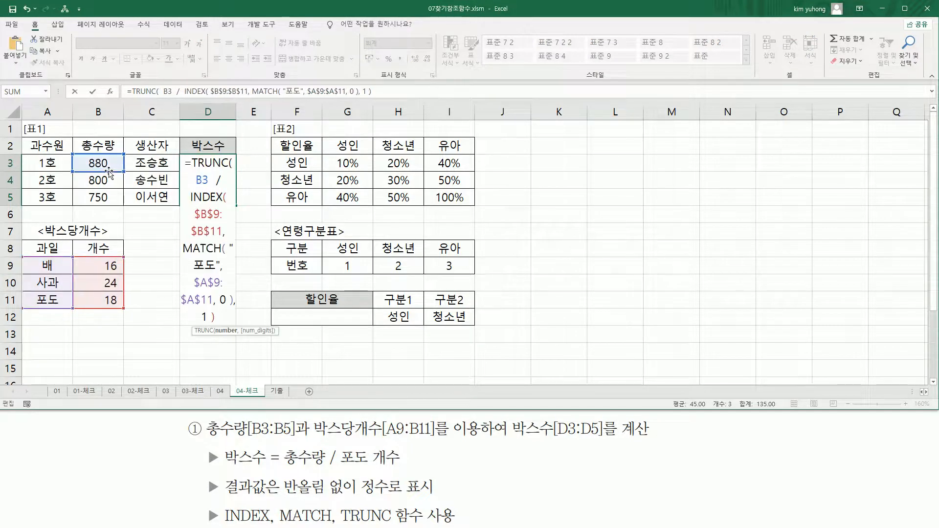
key("shift+Down")
key("shift+Down")
key("shift+Down")
key("shift+Down")
key("shift+Down")
key("shift+Down")
key("shift+Down")
key("shift+Down")
key("shift+Down")
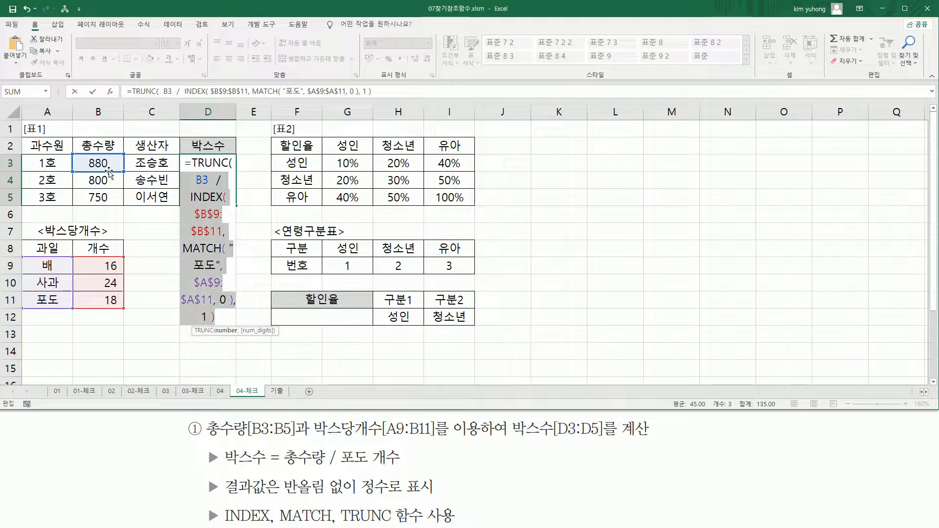
key("Right")
type(",")
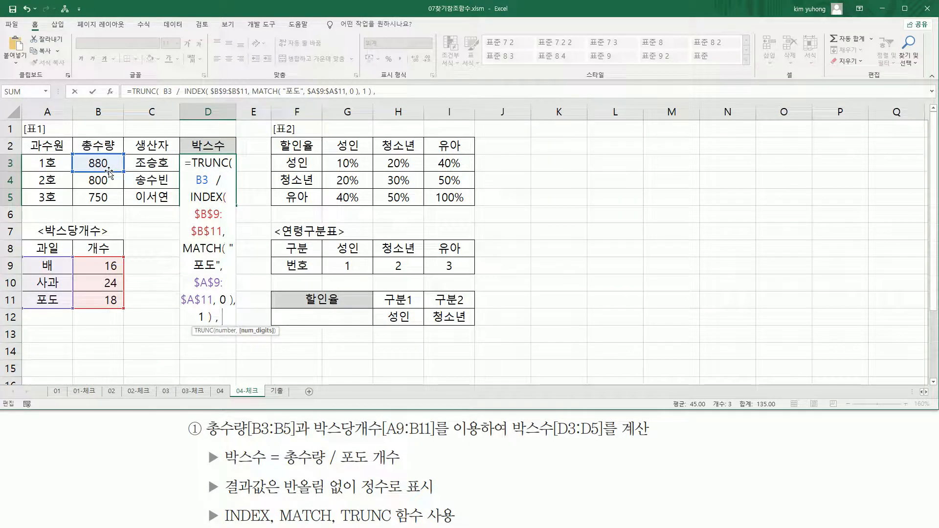
type(" 0 )")
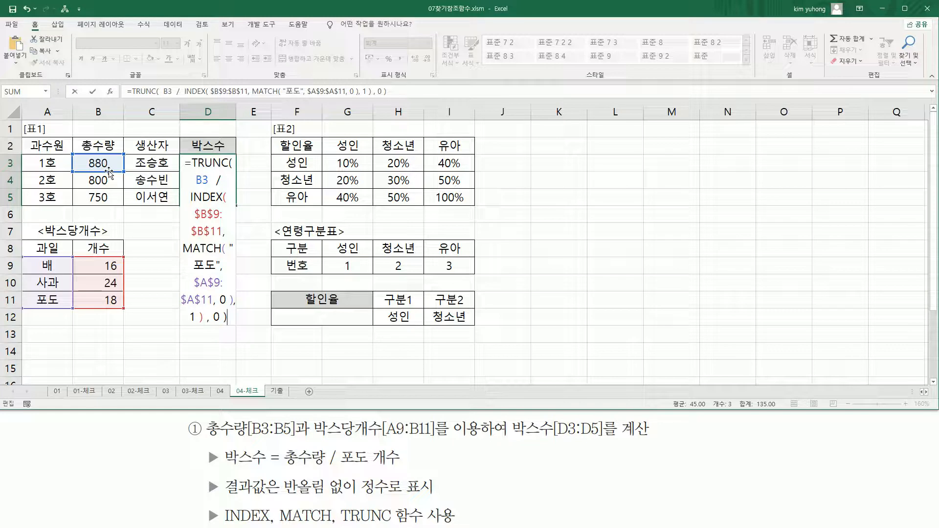
Remove the digits argument 0 from the TRUNC formula in D3, commit it, and fill it down to D5
key("Left")
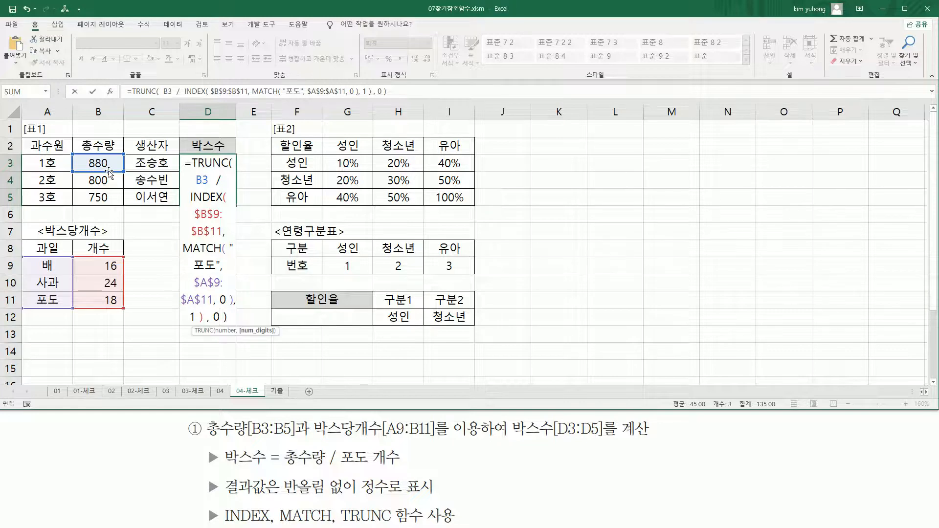
key("BackSpace")
key("BackSpace")
key("BackSpace")
key("BackSpace")
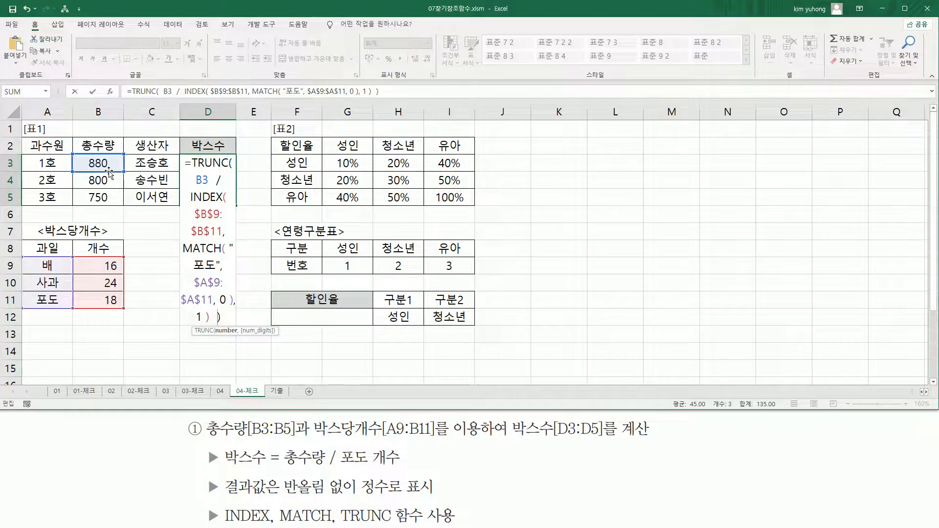
key("Return")
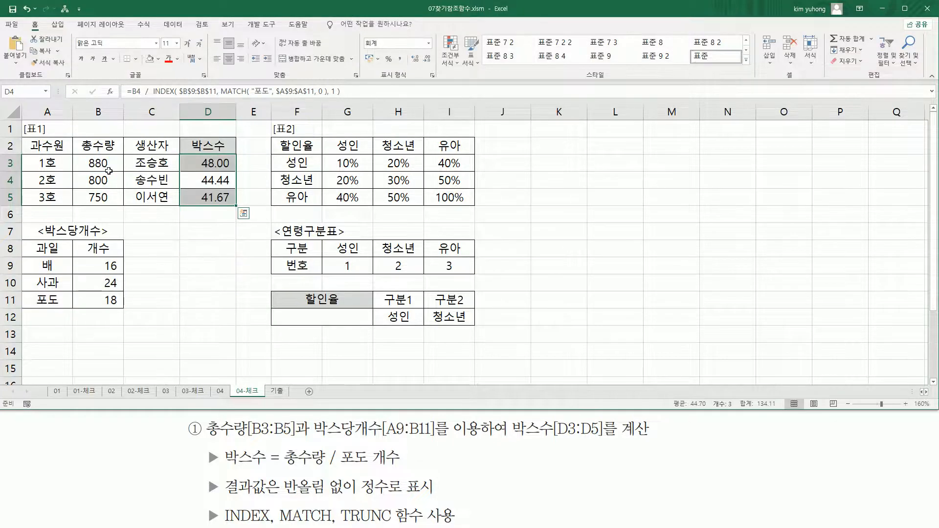
left_click(210, 162)
left_click_drag(238, 171, 238, 206)
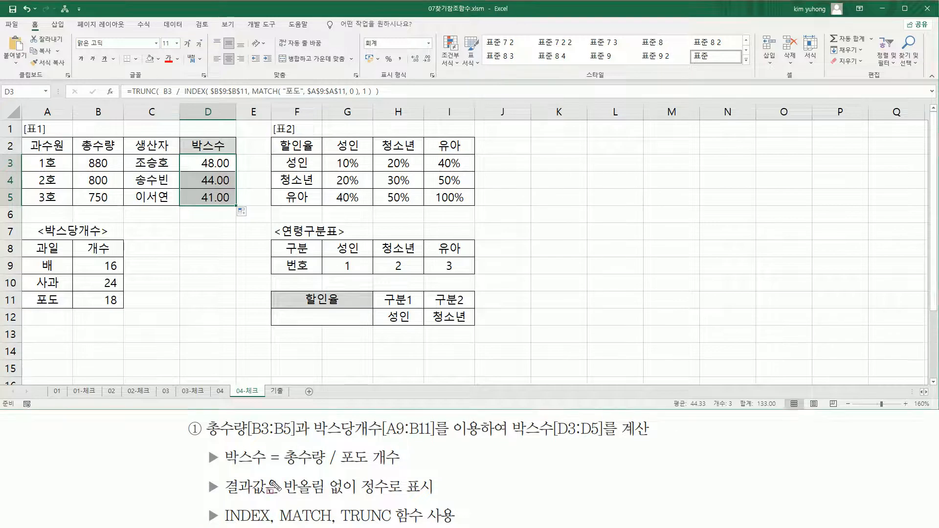
mouse_move(282, 496)
left_mouse_down()
mouse_move(356, 495)
mouse_move(362, 484)
mouse_move(439, 499)
left_mouse_up()
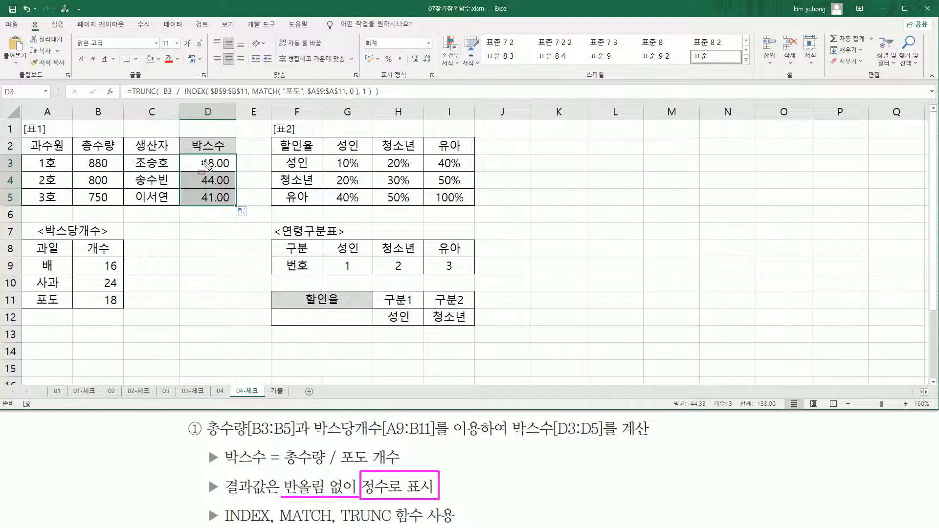
mouse_move(201, 158)
left_mouse_down()
mouse_move(199, 208)
mouse_move(214, 157)
mouse_move(214, 214)
left_mouse_up()
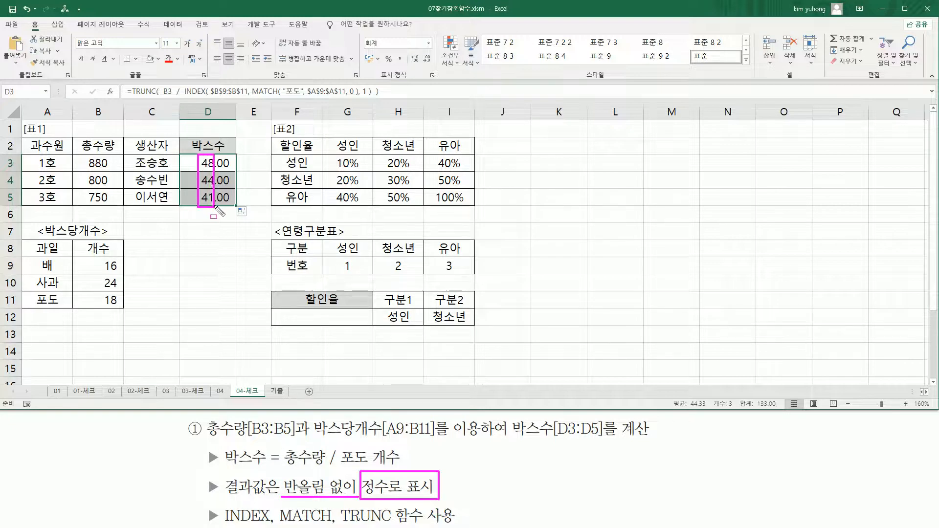
left_click_drag(213, 157, 234, 210)
key("Escape")
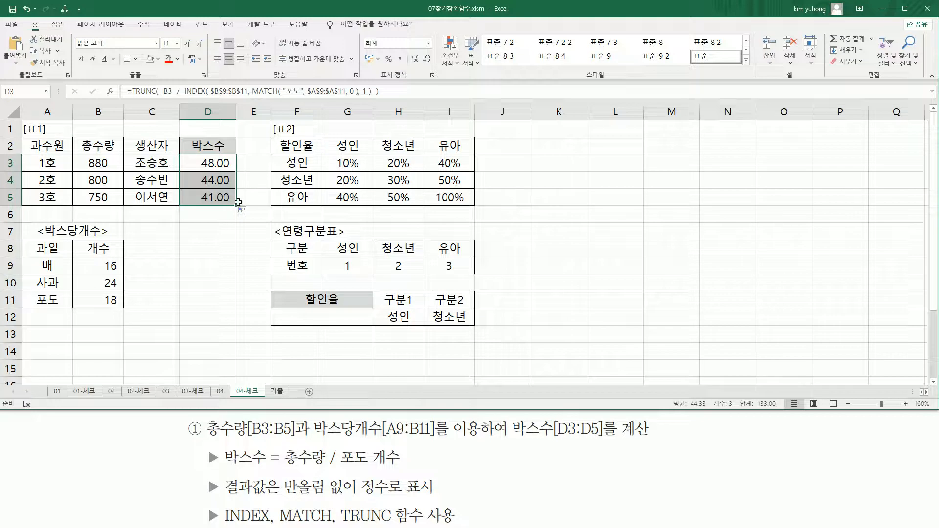
Set the number format of the box counts in D3:D5 to General (일반)
key("ctrl+1")
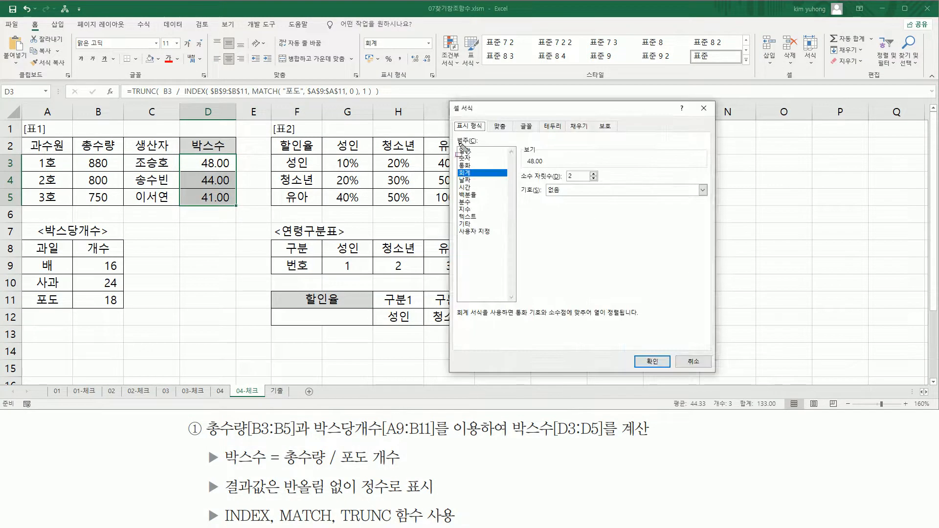
left_click_drag(462, 130, 484, 130)
mouse_move(455, 167)
left_mouse_down()
mouse_move(464, 177)
mouse_move(603, 181)
mouse_move(604, 169)
left_mouse_up()
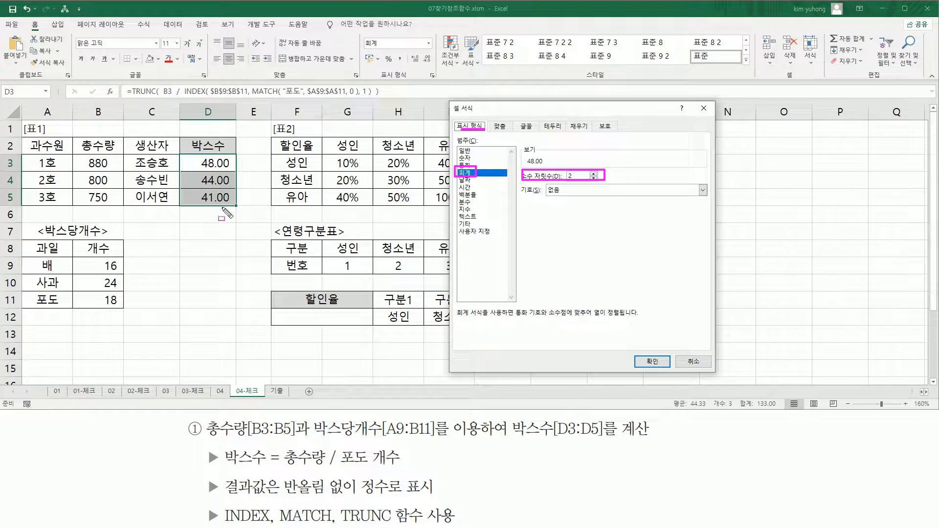
left_click_drag(456, 147, 473, 154)
key("Escape")
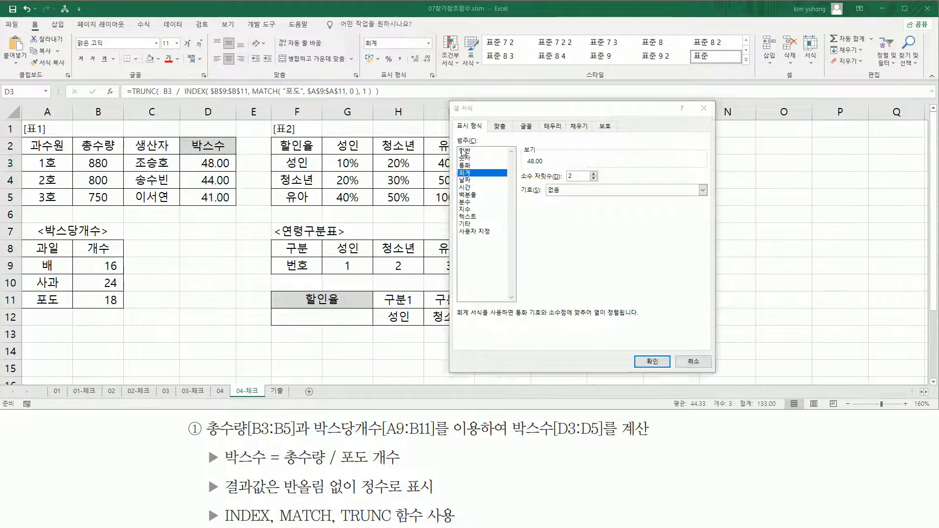
left_click(470, 152)
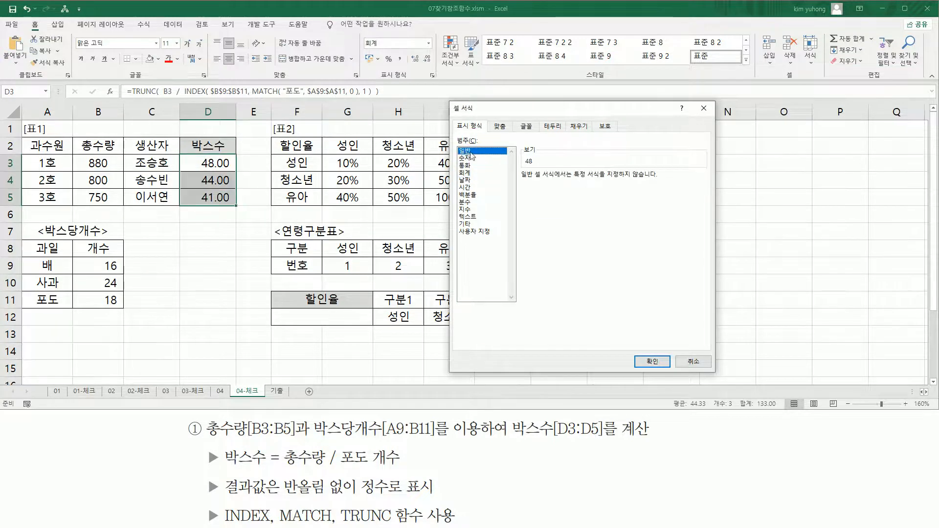
left_click(650, 361)
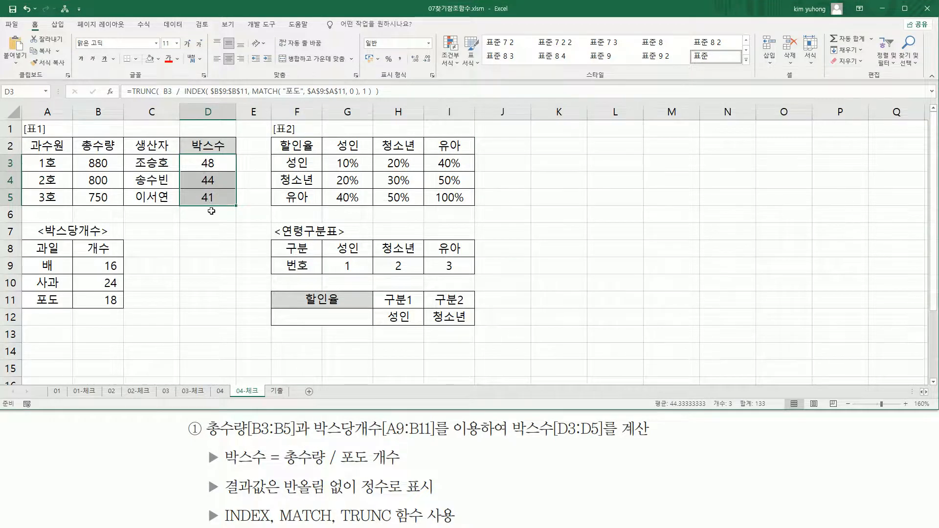
Write the formula =TRUNC( B3 / INDEX( $B$9:$B$11, MATCH( "포도", $A$9:$A$11, 0 ), 1 ) ) as red text in B14
left_click(81, 348)
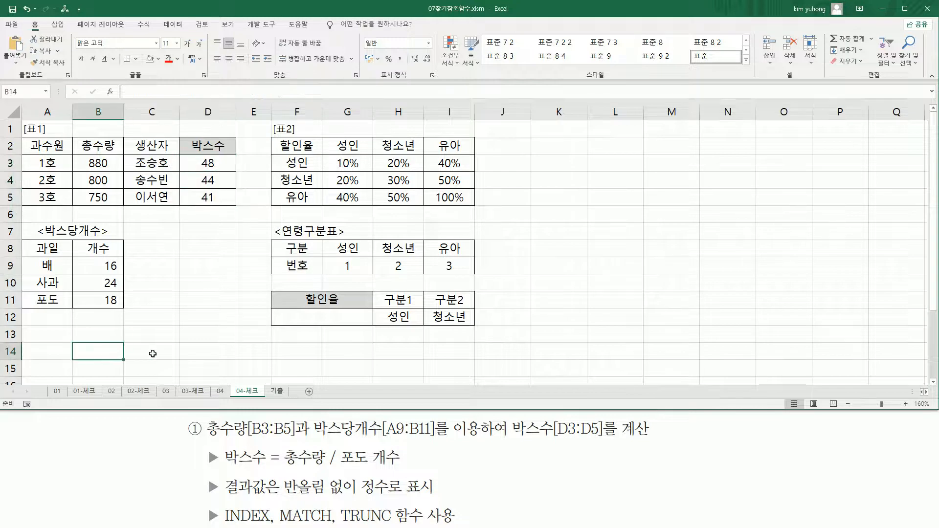
type("=TRUNC( B3 / INDEX( $B$9:$B$11, MATCH( \"포도\", $A$9:$A$11, 0 ), 1 ) )")
key("Return")
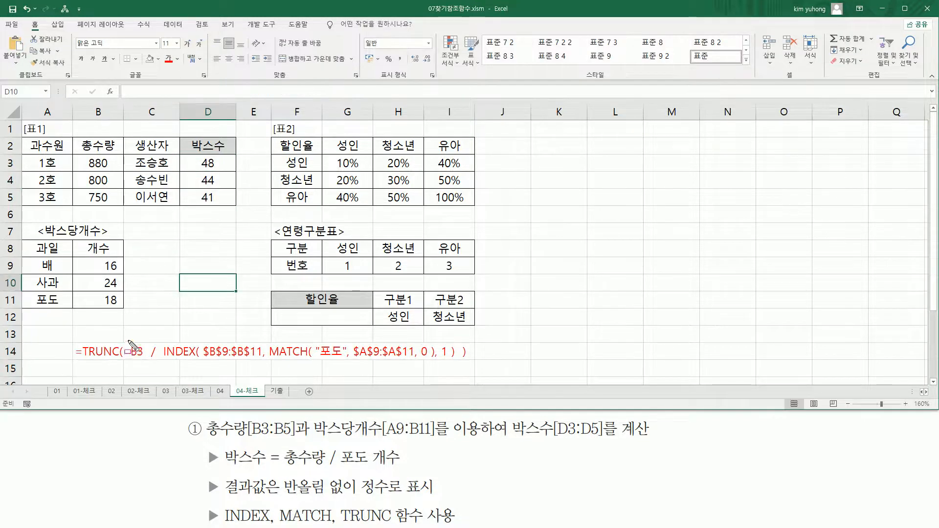
left_click_drag(128, 340, 146, 364)
left_click_drag(284, 465, 322, 465)
left_click_drag(146, 360, 160, 360)
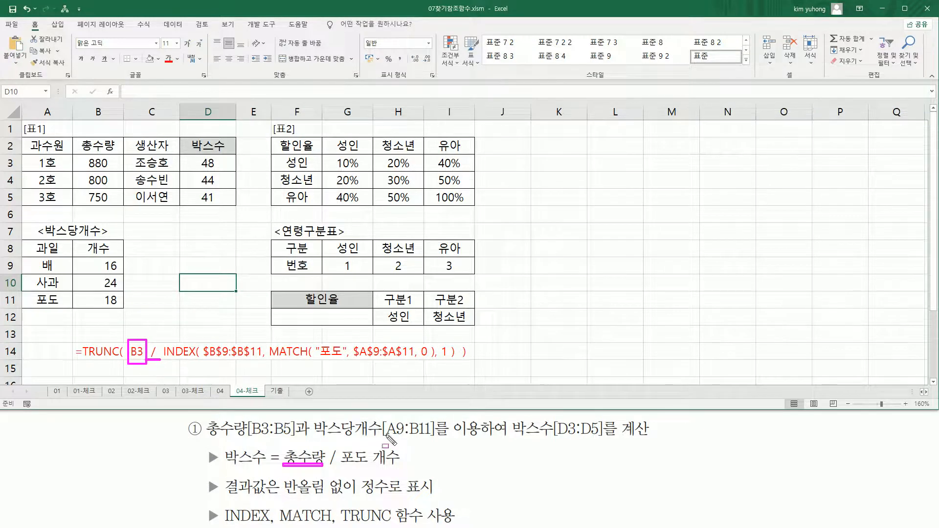
left_click_drag(326, 465, 412, 471)
mouse_move(162, 337)
left_mouse_down()
mouse_move(177, 369)
mouse_move(456, 367)
left_mouse_up()
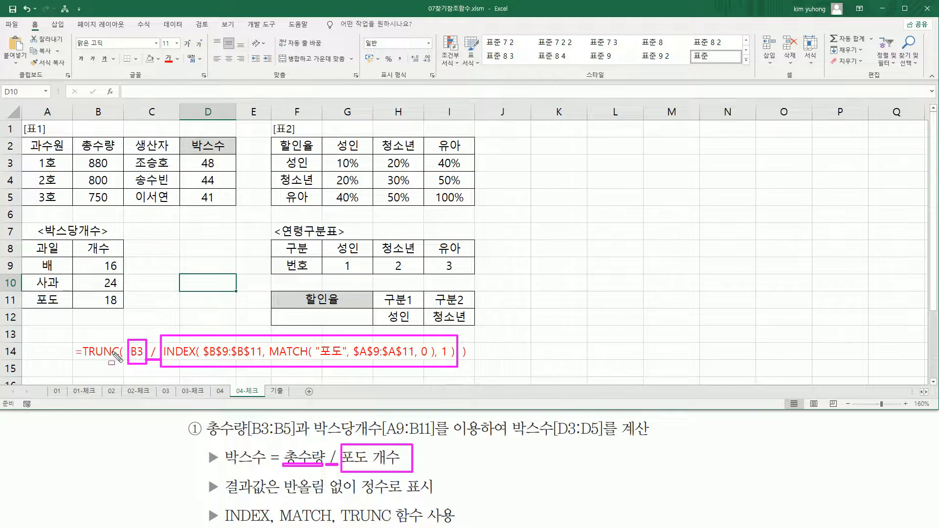
Review how TRUNC encloses the B3 / INDEX division in the B14 formula, against the requirement for whole numbers without rounding
key("e")
left_click_drag(224, 494, 438, 494)
left_click_drag(359, 474, 436, 498)
mouse_move(130, 342)
left_mouse_down()
mouse_move(141, 357)
mouse_move(438, 379)
mouse_move(456, 368)
left_mouse_up()
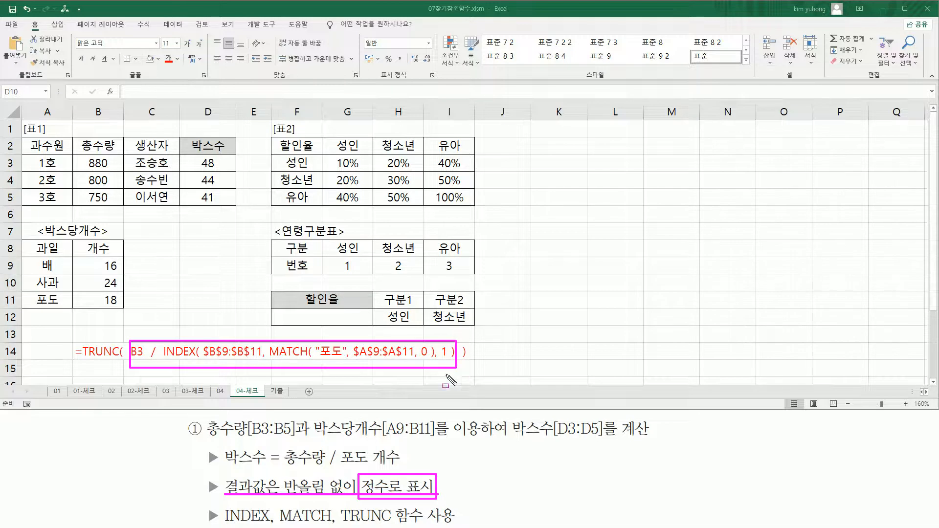
left_click_drag(339, 522, 392, 522)
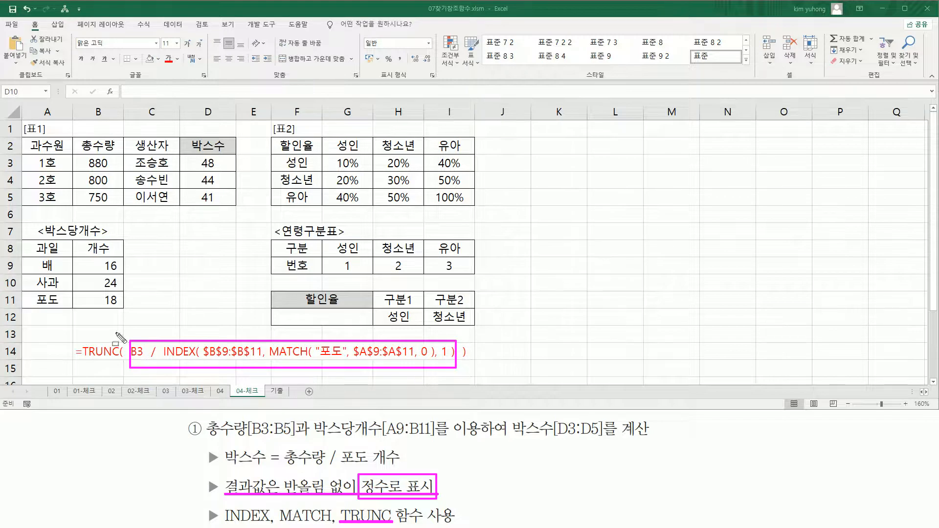
left_click_drag(118, 334, 126, 373)
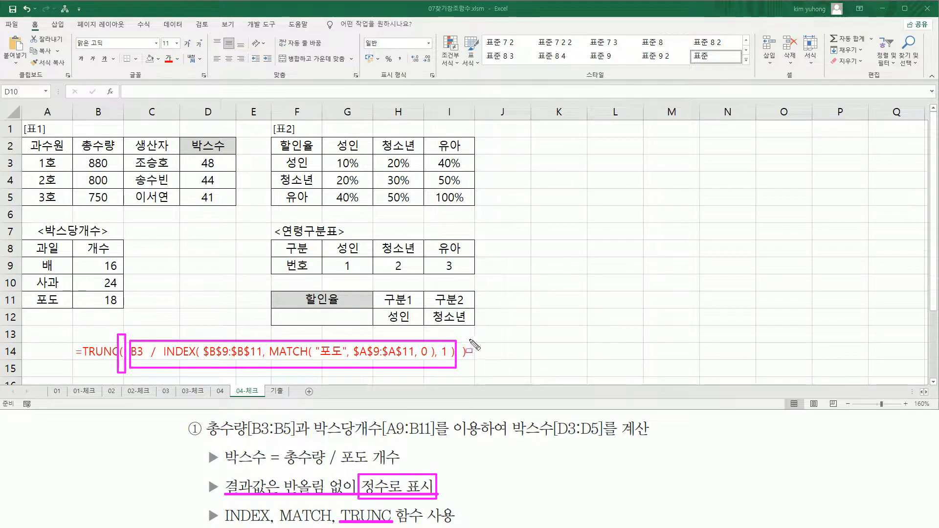
mouse_move(462, 338)
left_mouse_down()
mouse_move(471, 376)
mouse_move(470, 367)
left_mouse_up()
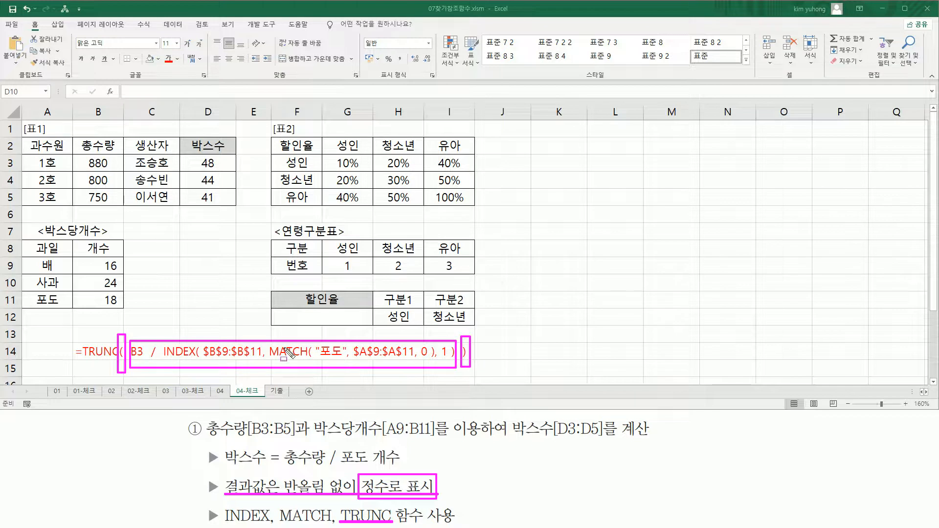
key("Escape")
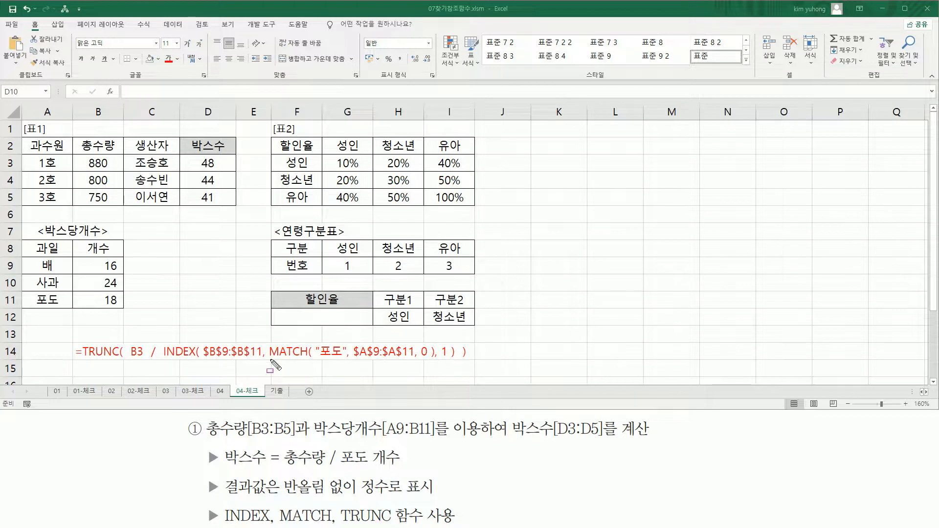
Examine how the MATCH and INDEX arguments in the B14 formula refer to the fruit names A9:A11 and counts B9:B11
mouse_move(269, 359)
left_mouse_down()
mouse_move(345, 367)
mouse_move(428, 358)
mouse_move(431, 367)
left_mouse_up()
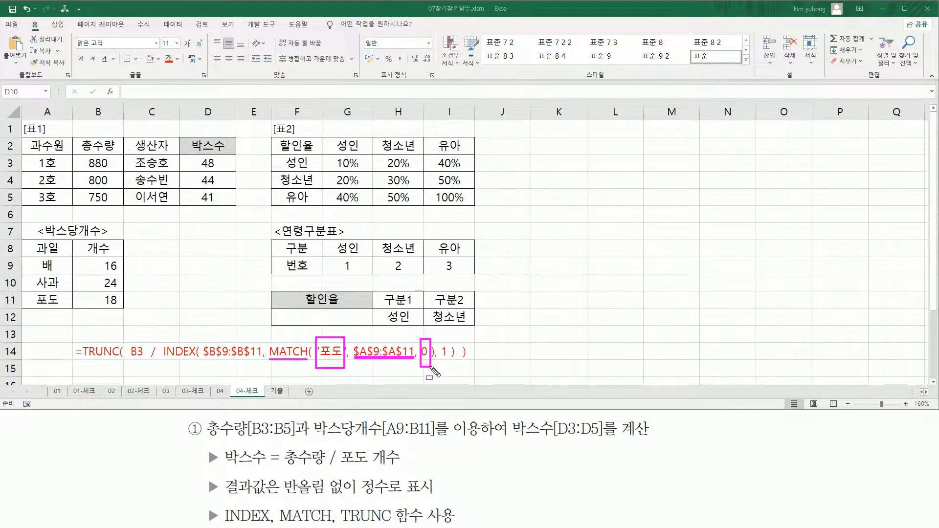
key("Escape")
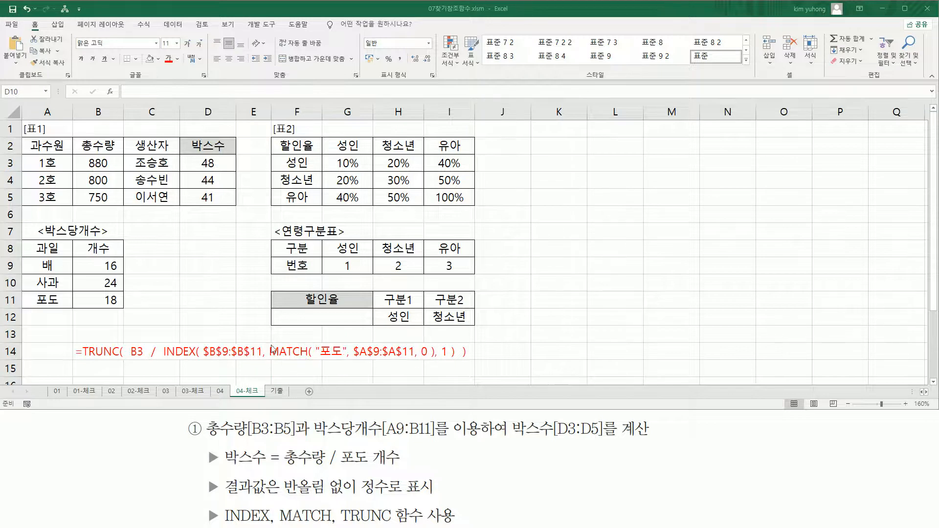
mouse_move(269, 336)
left_mouse_down()
mouse_move(437, 382)
mouse_move(421, 368)
mouse_move(432, 367)
left_mouse_up()
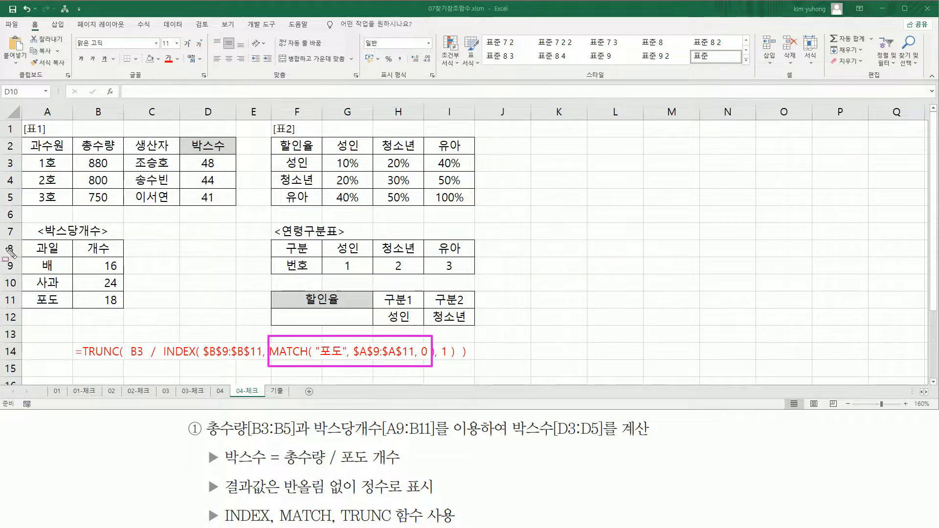
left_click_drag(30, 262, 69, 309)
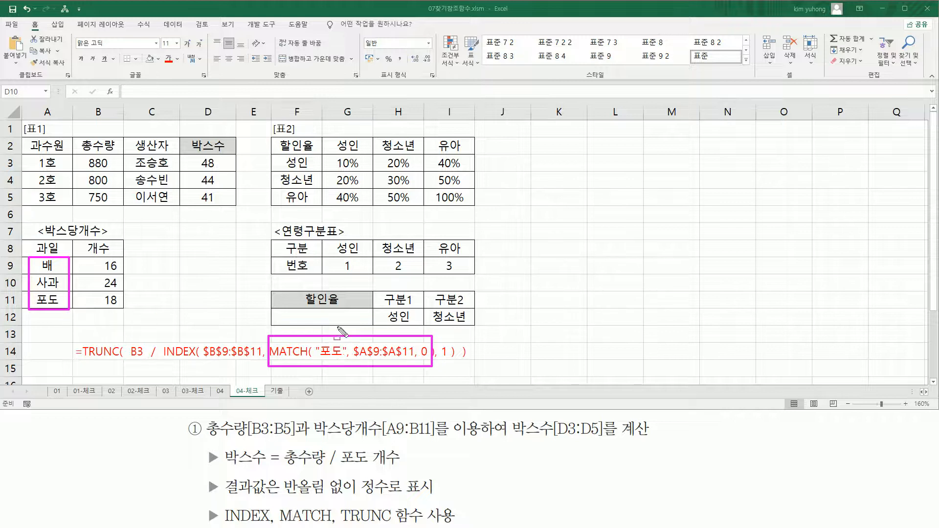
mouse_move(94, 257)
left_mouse_down()
mouse_move(136, 314)
mouse_move(114, 304)
mouse_move(126, 310)
left_mouse_up()
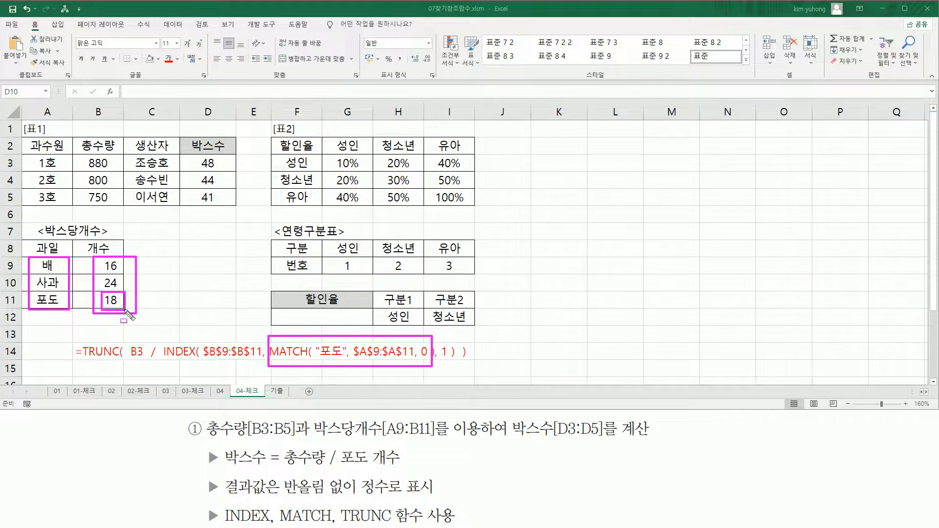
key("e")
left_click_drag(158, 360, 260, 364)
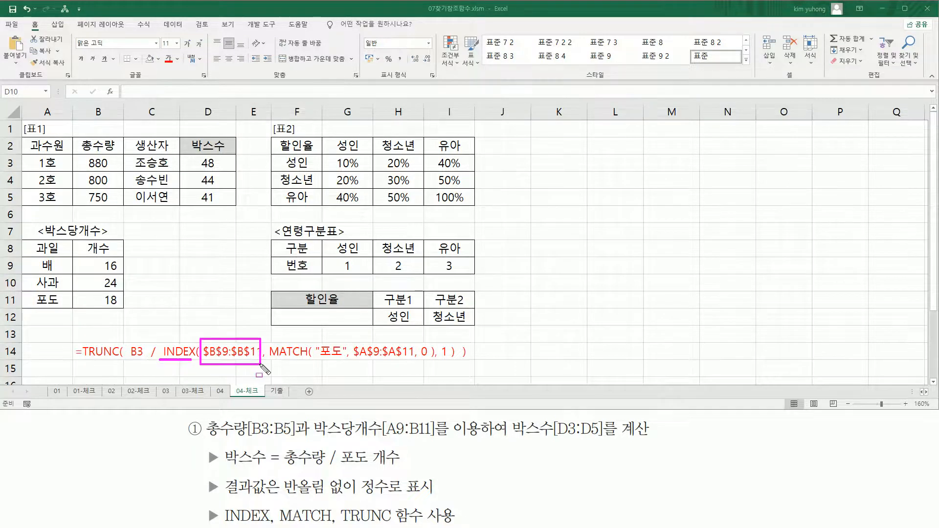
left_click_drag(82, 258, 129, 306)
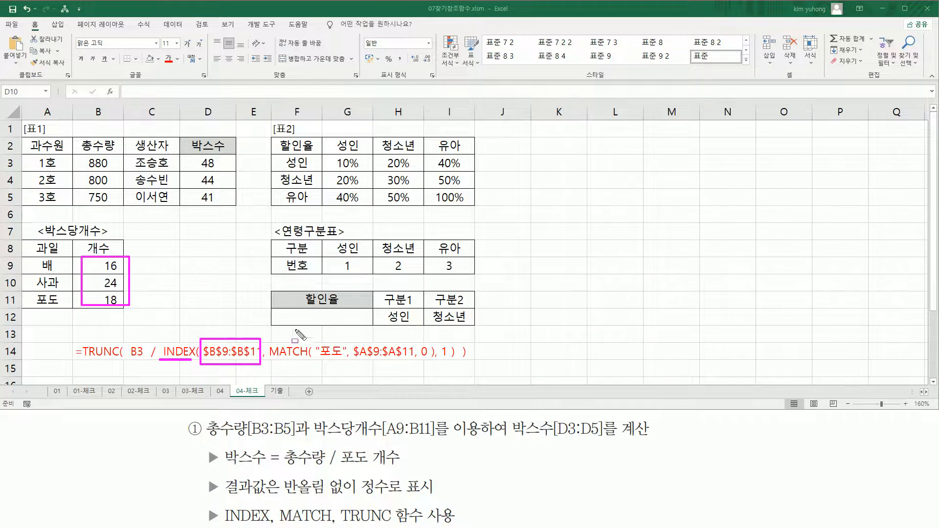
left_click_drag(269, 360, 449, 362)
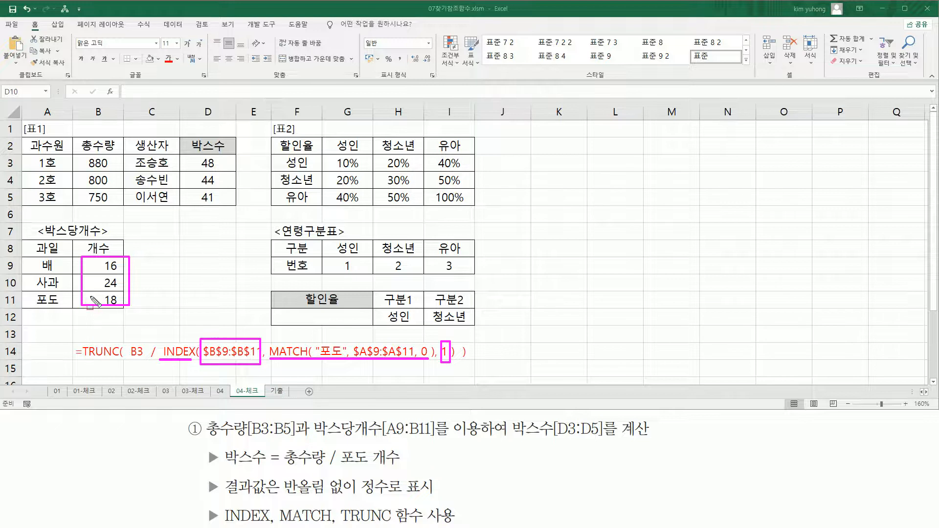
mouse_move(79, 298)
left_mouse_down()
mouse_move(128, 312)
mouse_move(117, 323)
left_mouse_up()
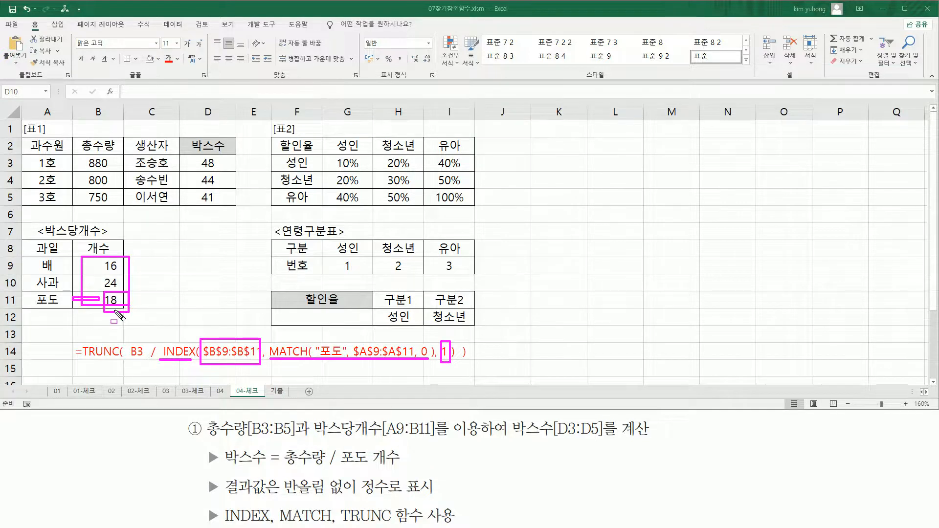
key("Escape")
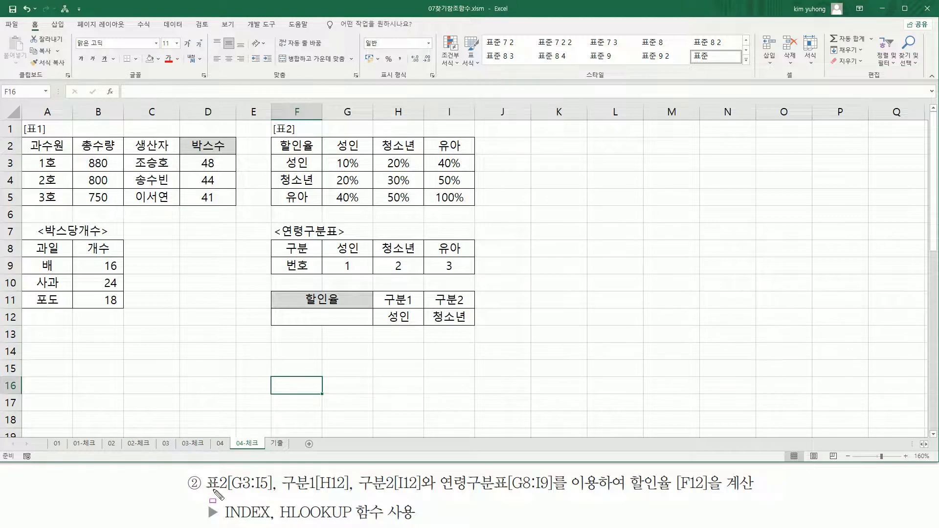
Read the second task and locate 표2, 구분1, 구분2, 연령구분표, the 할인율 cell F12 and the required INDEX and HLOOKUP functions
left_click_drag(201, 494, 271, 495)
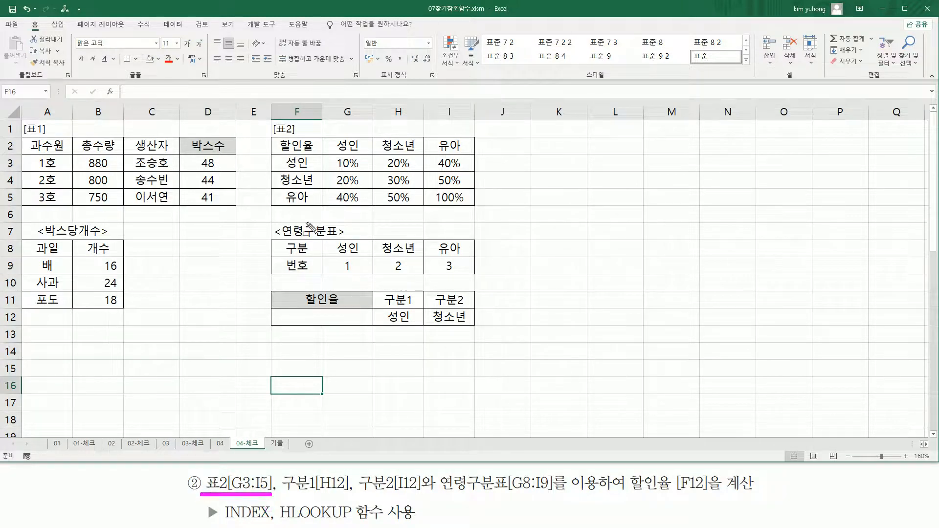
mouse_move(270, 131)
left_mouse_down()
mouse_move(463, 188)
mouse_move(483, 207)
left_mouse_up()
left_click_drag(283, 494, 409, 494)
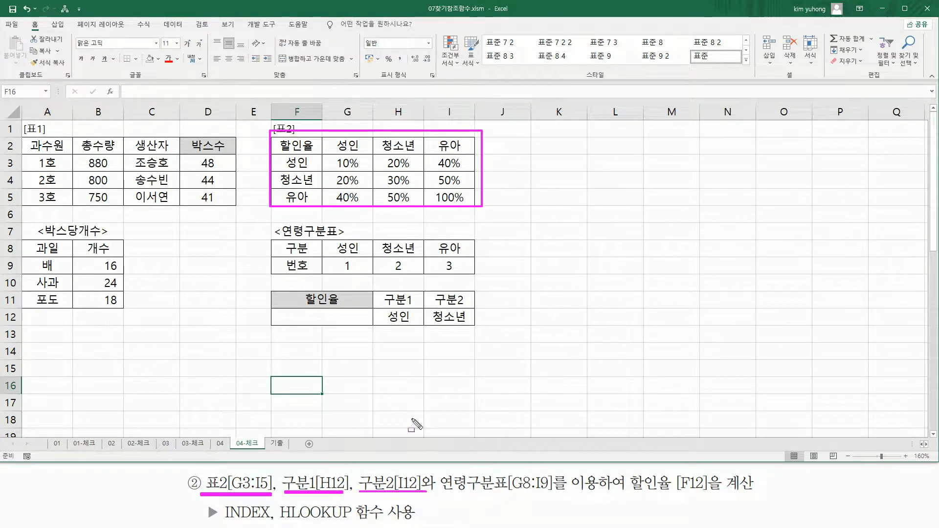
mouse_move(383, 307)
left_mouse_down()
mouse_move(410, 335)
mouse_move(476, 324)
left_mouse_up()
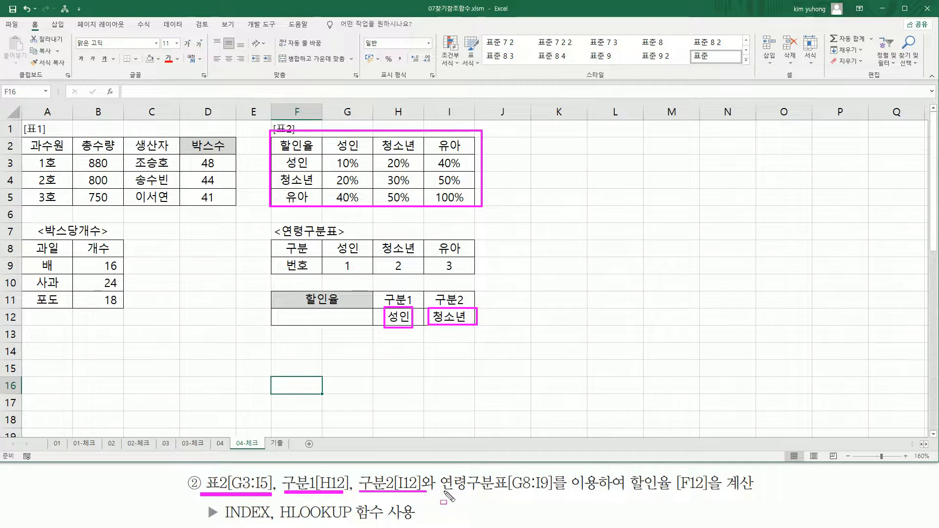
left_click_drag(440, 493, 549, 493)
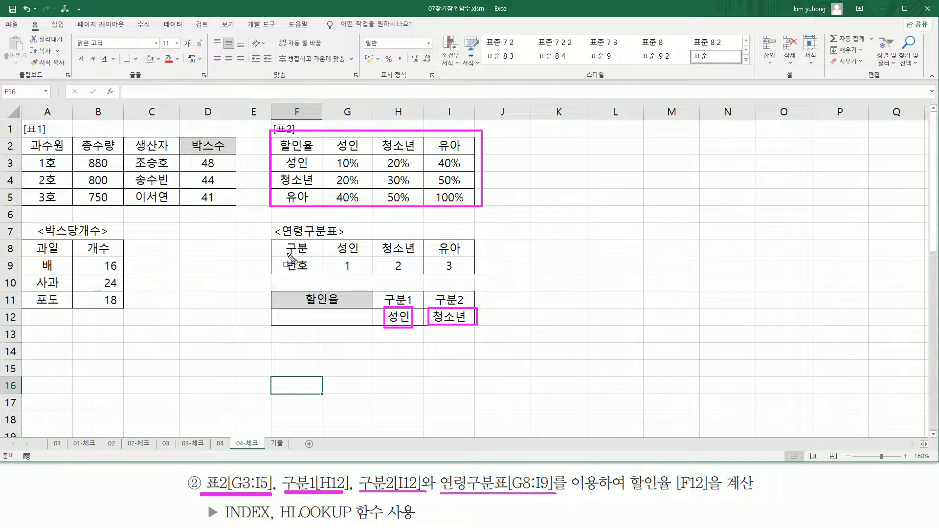
left_click_drag(273, 220, 480, 273)
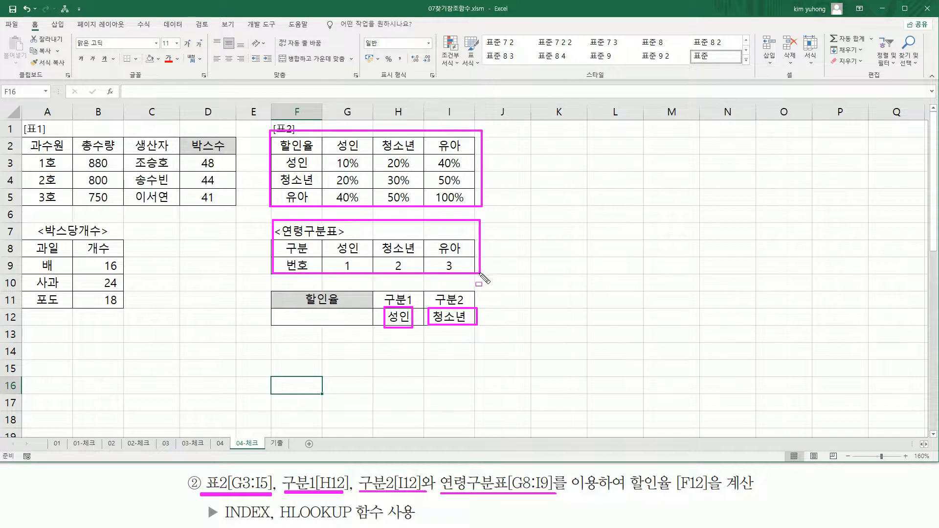
mouse_move(628, 471)
left_mouse_down()
mouse_move(644, 500)
mouse_move(714, 498)
left_mouse_up()
left_click_drag(296, 310, 354, 323)
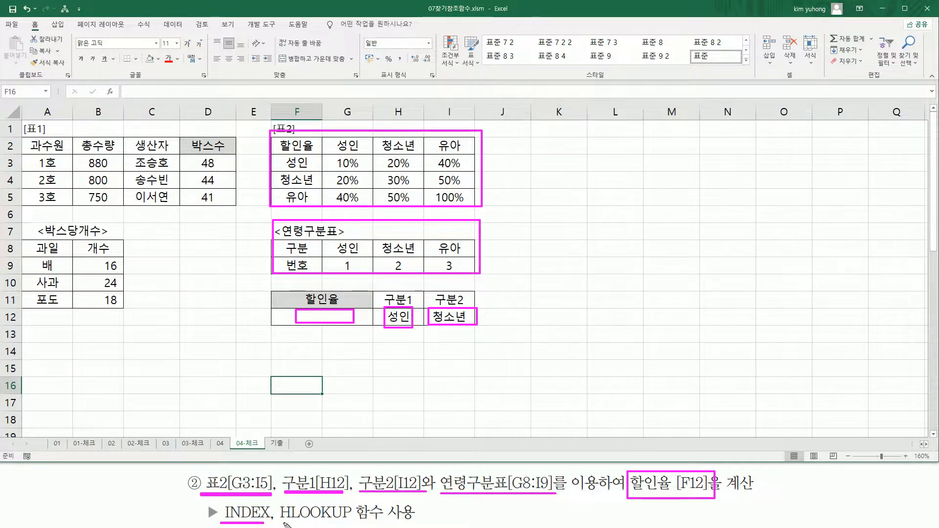
left_click_drag(283, 523, 372, 523)
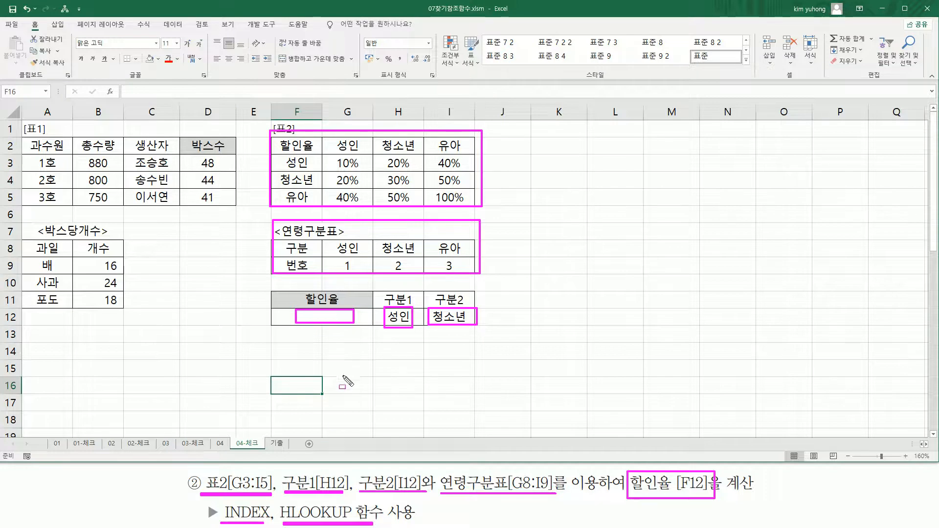
key("Escape")
Examine how the categories in H12 and I12 correspond to 표2's rows and columns and to the numbers in 연령구분표
mouse_move(328, 153)
left_mouse_down()
mouse_move(383, 199)
mouse_move(476, 215)
mouse_move(472, 205)
left_mouse_up()
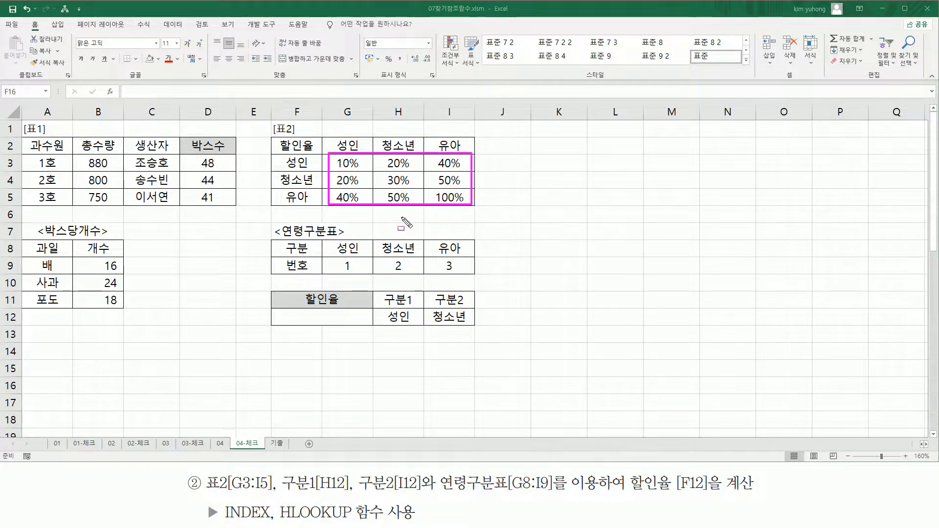
mouse_move(387, 318)
left_mouse_down()
mouse_move(415, 323)
mouse_move(387, 326)
mouse_move(469, 312)
left_mouse_up()
mouse_move(273, 157)
left_mouse_down()
mouse_move(279, 169)
mouse_move(521, 168)
left_mouse_up()
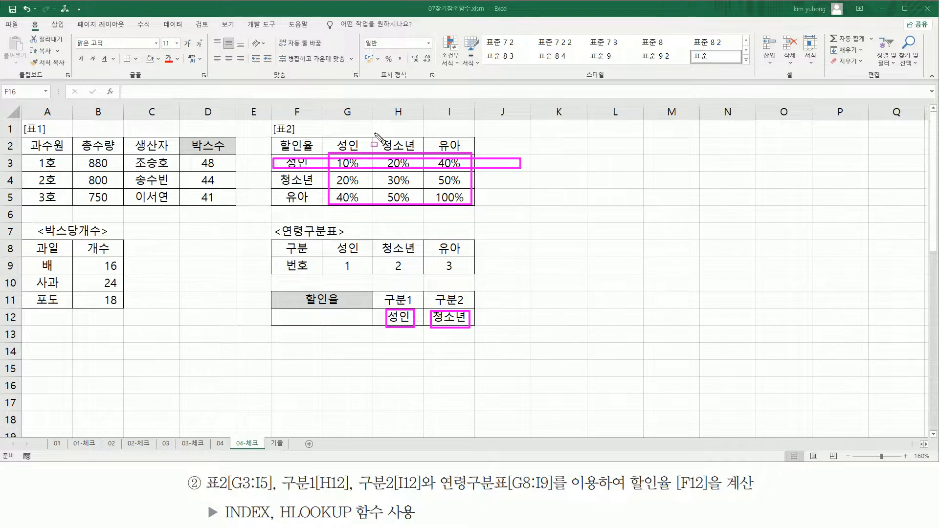
left_click_drag(378, 125, 424, 224)
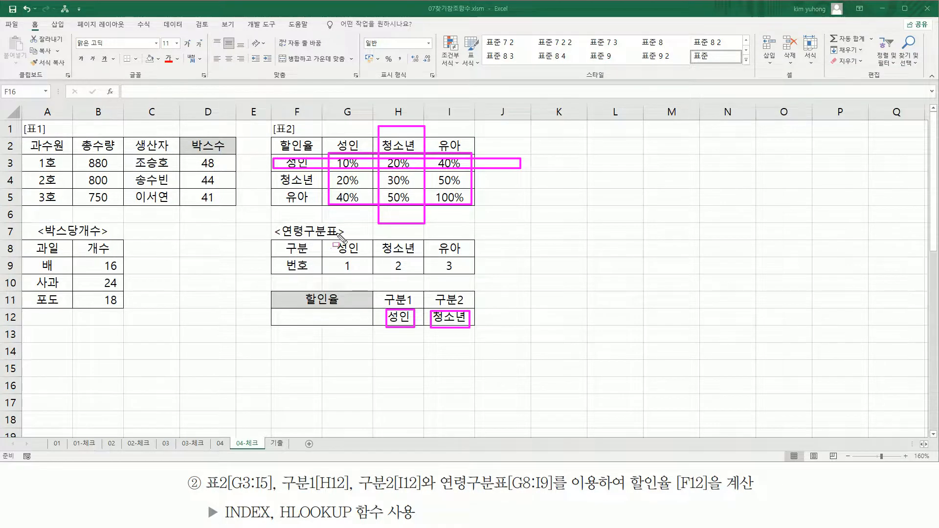
key("Escape")
left_click_drag(328, 238, 475, 275)
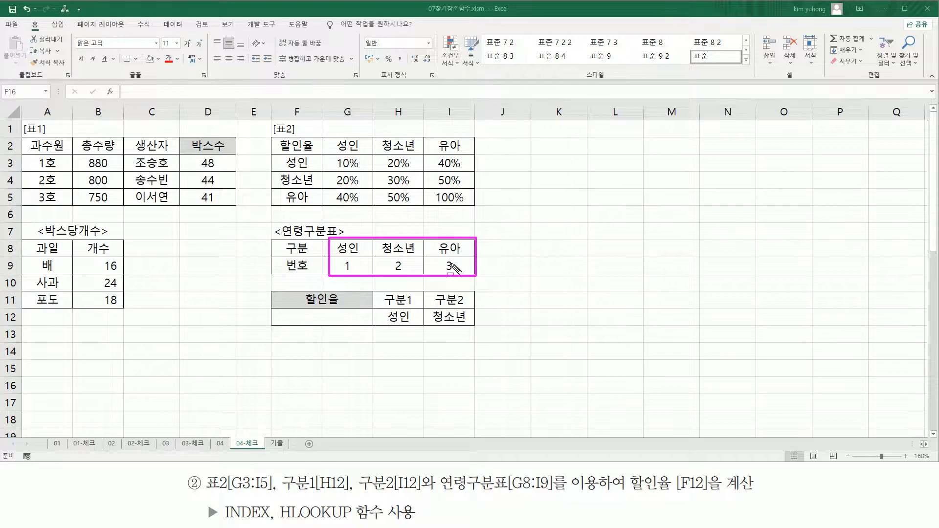
left_click_drag(272, 156, 323, 212)
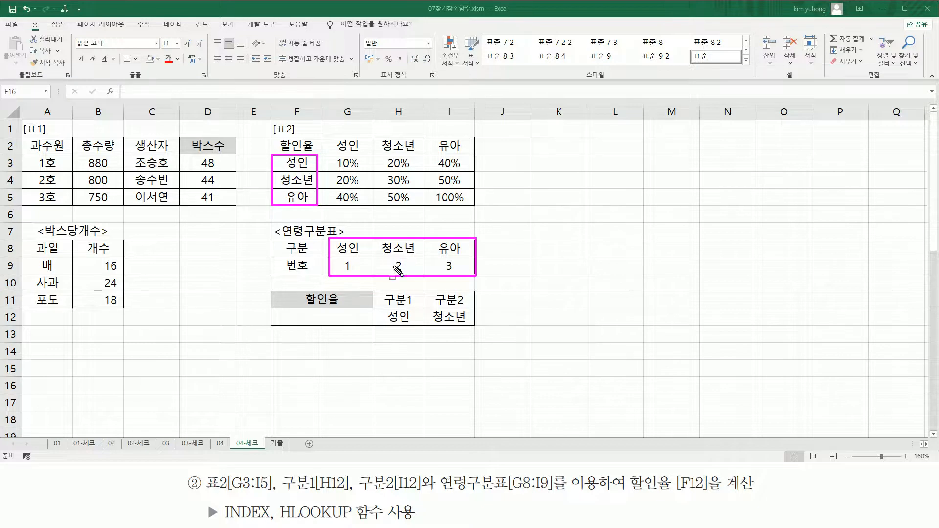
key("Delete")
left_click_drag(327, 136, 481, 156)
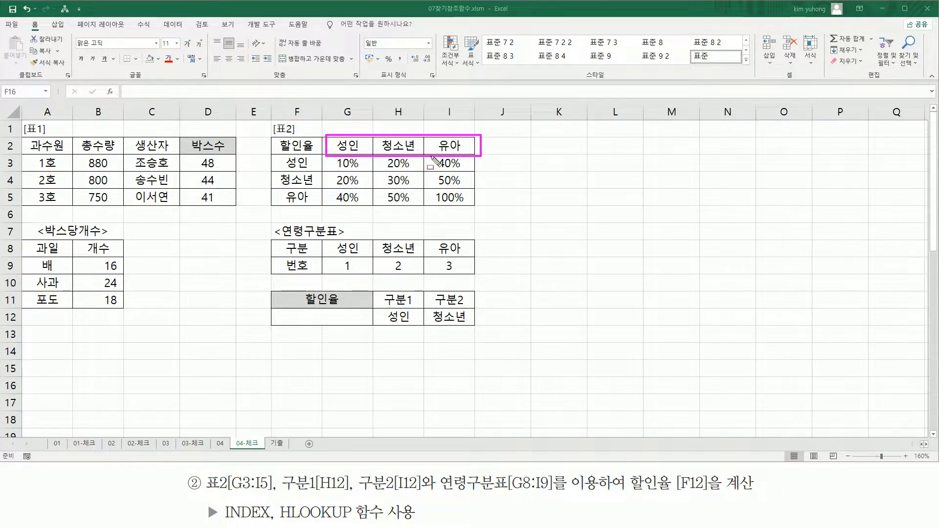
left_click_drag(325, 240, 474, 277)
key("Escape")
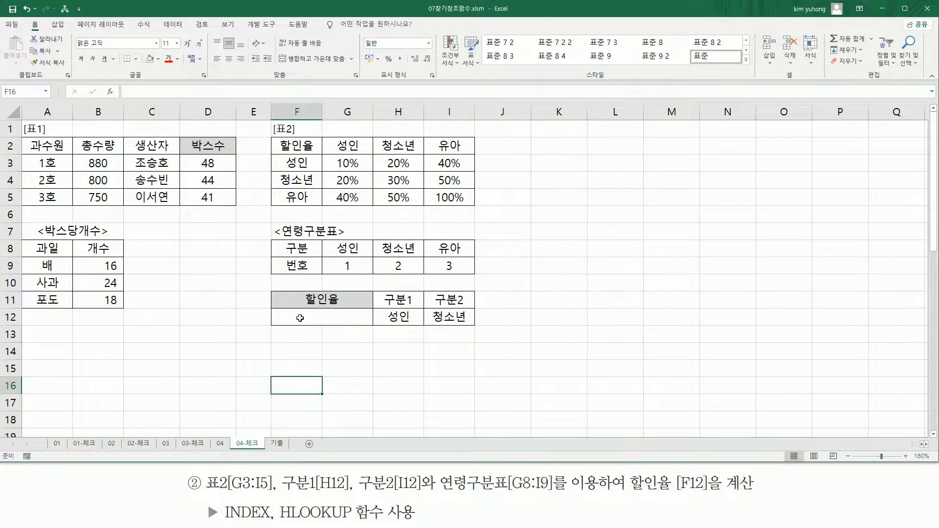
Select the discount rate cell F12 and trace the 성인 row and 청소년 column to their intersection in G3:I5
left_click(371, 322)
mouse_move(327, 155)
left_mouse_down()
mouse_move(328, 165)
mouse_move(475, 205)
left_mouse_up()
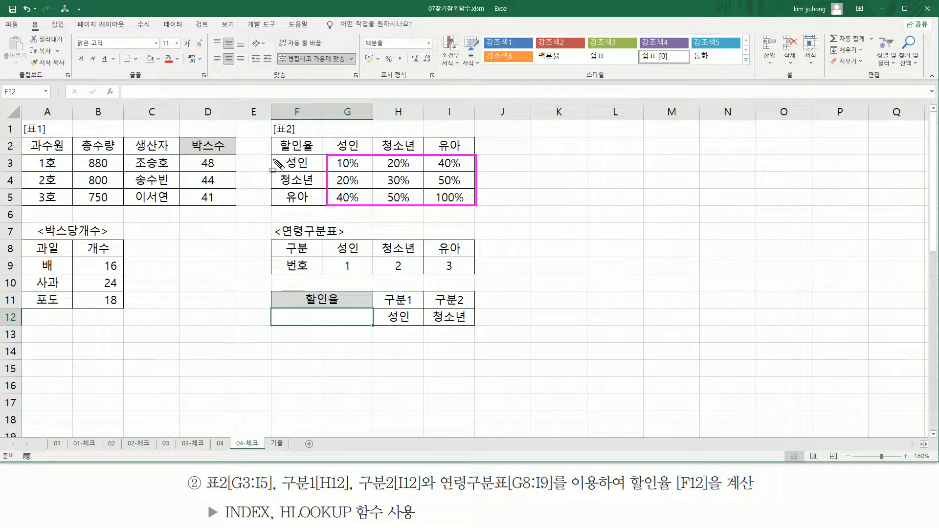
mouse_move(270, 168)
left_mouse_down()
mouse_move(267, 158)
mouse_move(495, 162)
mouse_move(494, 170)
left_mouse_up()
mouse_move(395, 146)
left_mouse_down()
mouse_move(382, 131)
mouse_move(424, 216)
left_mouse_up()
left_click_drag(386, 158, 410, 173)
key("Escape")
left_click_drag(324, 152, 474, 206)
left_click_drag(264, 162, 294, 160)
mouse_move(397, 123)
left_mouse_down()
mouse_move(403, 173)
mouse_move(412, 171)
left_mouse_up()
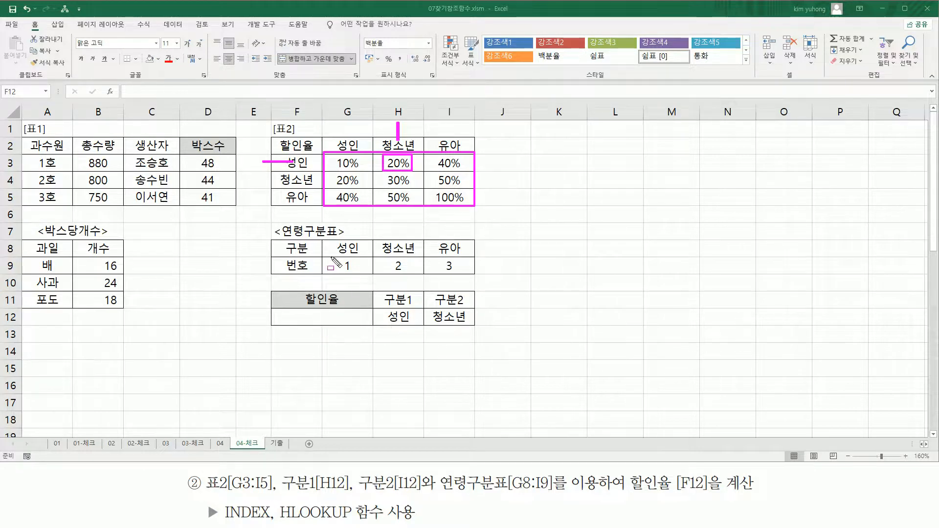
Examine how HLOOKUP can match the categories in H12 and I12 within 연령구분표 G8:I9 to get their 번호 row values
mouse_move(326, 240)
left_mouse_down()
mouse_move(345, 268)
mouse_move(474, 278)
left_mouse_up()
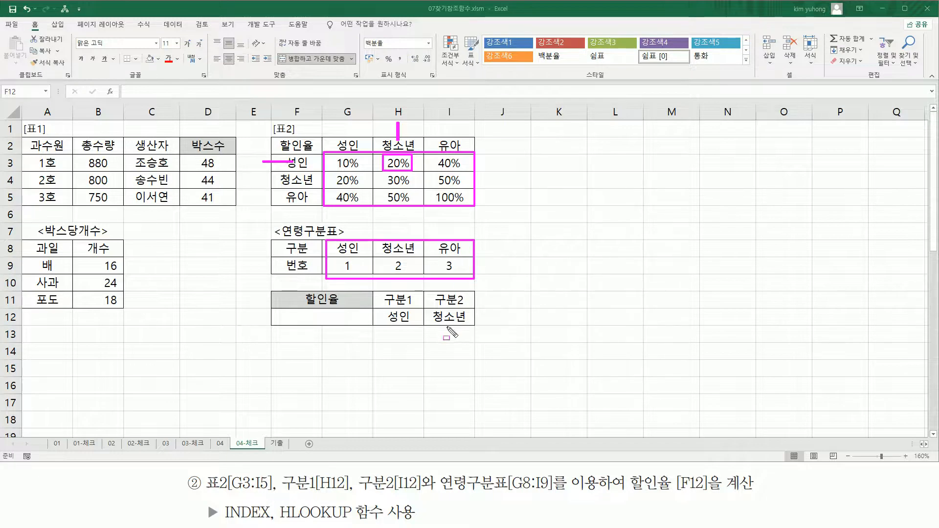
mouse_move(339, 259)
left_mouse_down()
mouse_move(353, 269)
mouse_move(413, 271)
left_mouse_up()
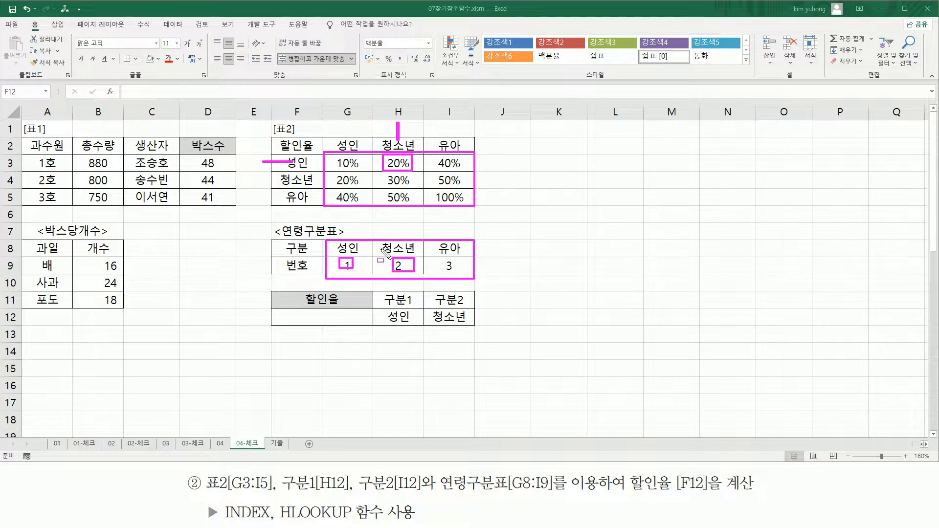
left_click_drag(281, 522, 358, 523)
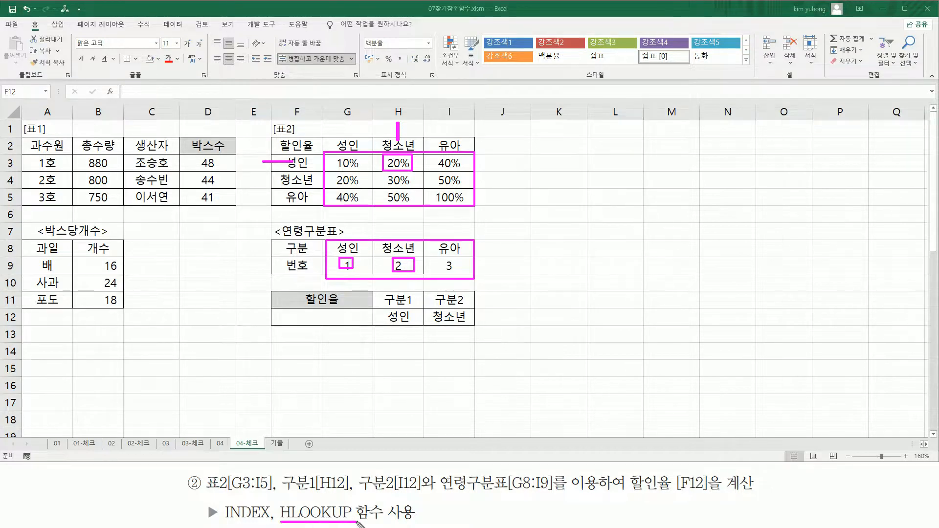
key("Escape")
mouse_move(326, 235)
left_mouse_down()
mouse_move(338, 260)
mouse_move(479, 276)
left_mouse_up()
left_click_drag(388, 307, 414, 327)
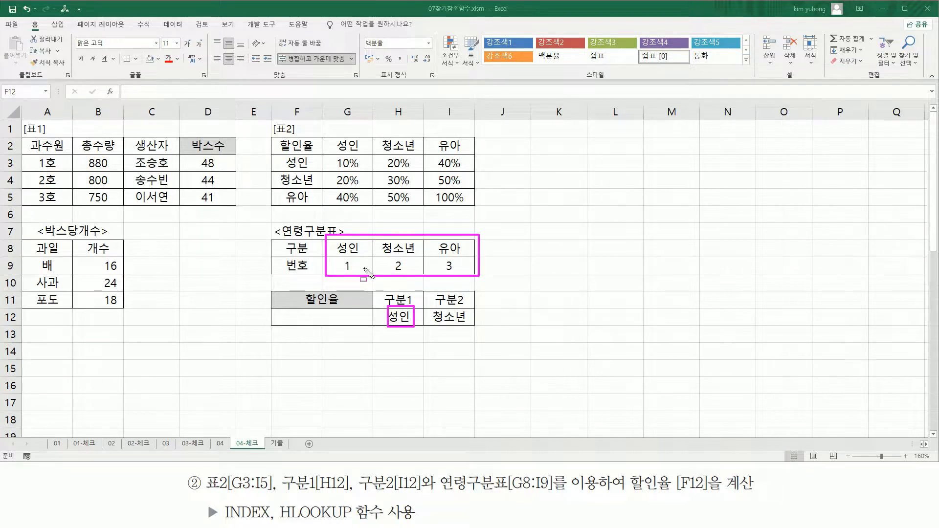
left_click_drag(313, 264, 336, 265)
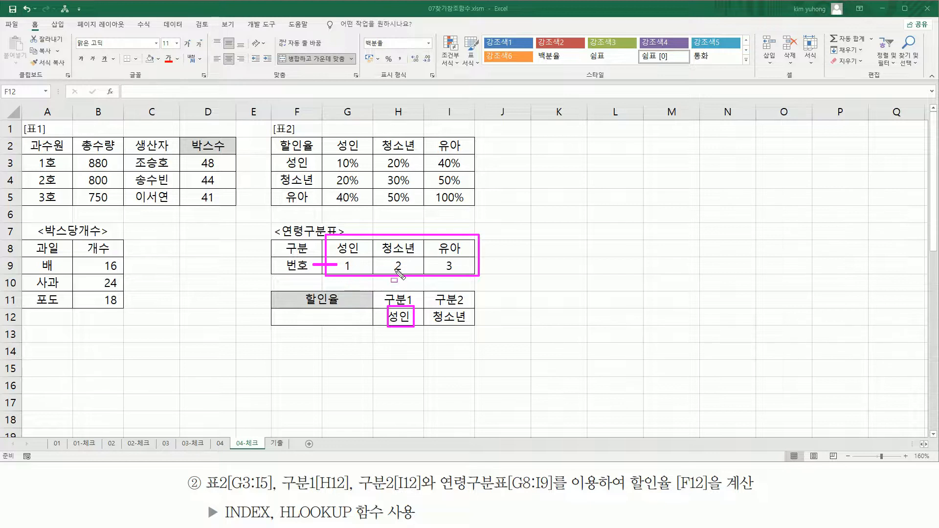
left_click_drag(433, 309, 468, 329)
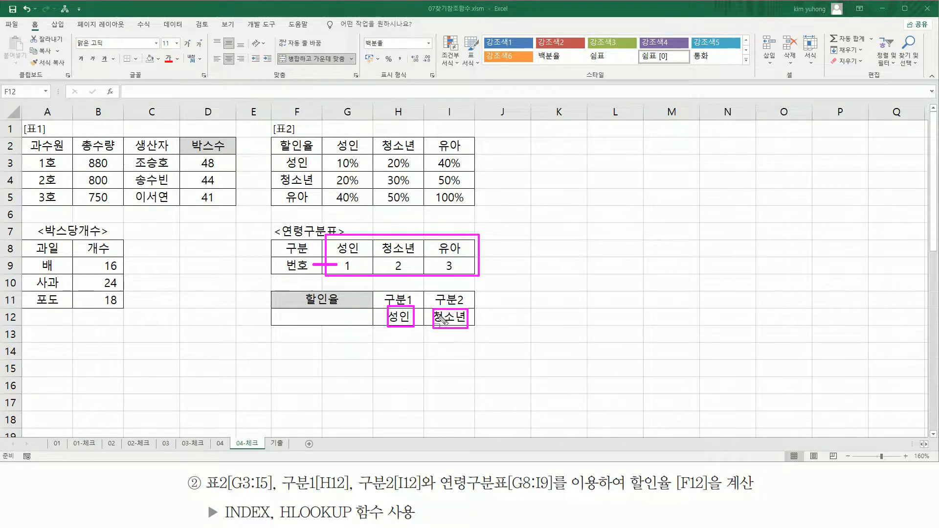
mouse_move(331, 239)
left_mouse_down()
mouse_move(430, 279)
mouse_move(469, 275)
left_mouse_up()
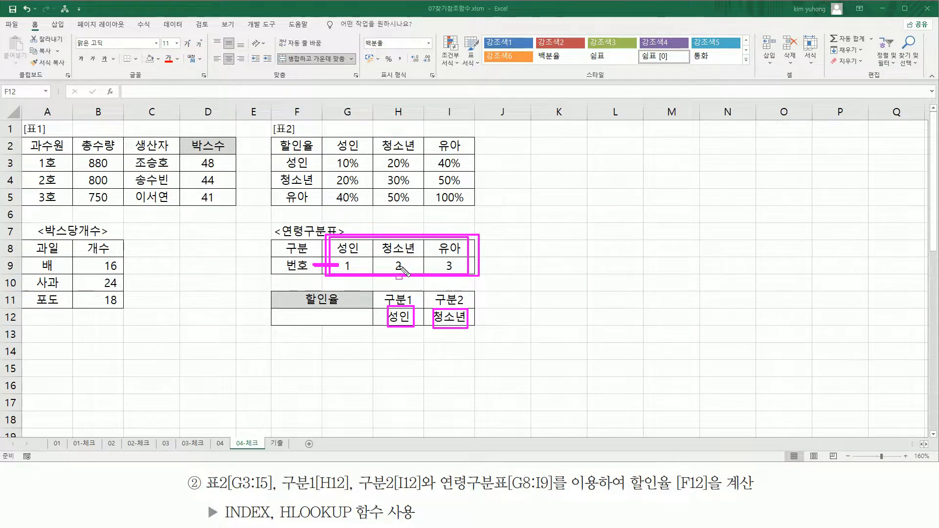
key("Escape")
Enter =HLOOKUP(H12, G8:I9, 2, FALSE) in F12 to look up the number of the 구분1 category
left_click(317, 321)
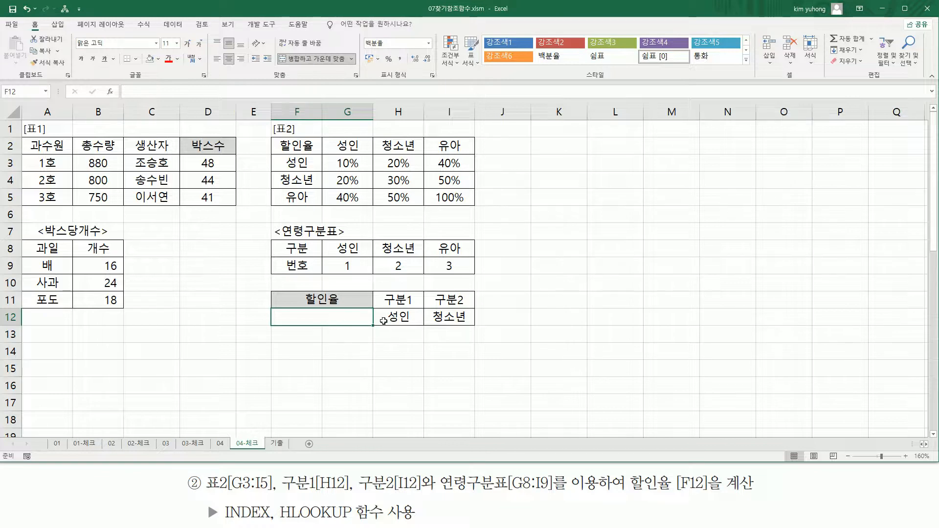
type("=HLO")
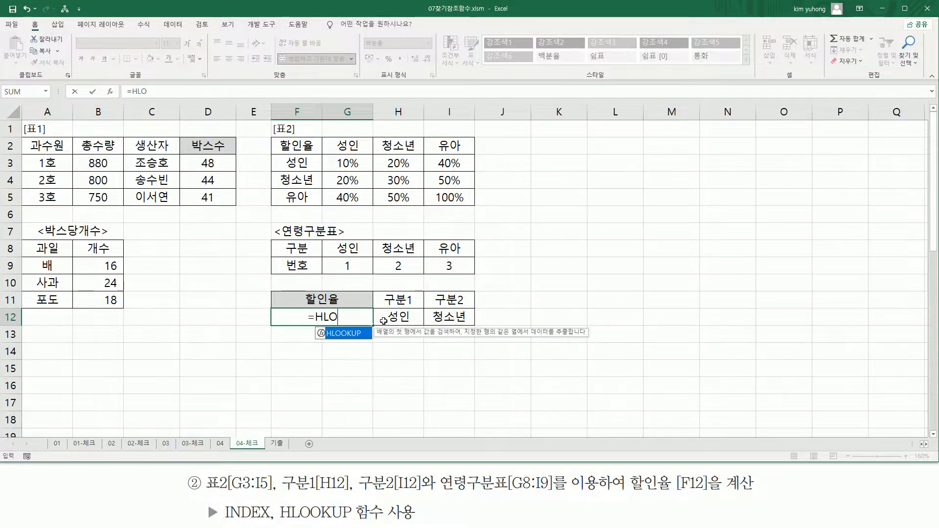
key("Tab")
left_click(396, 317)
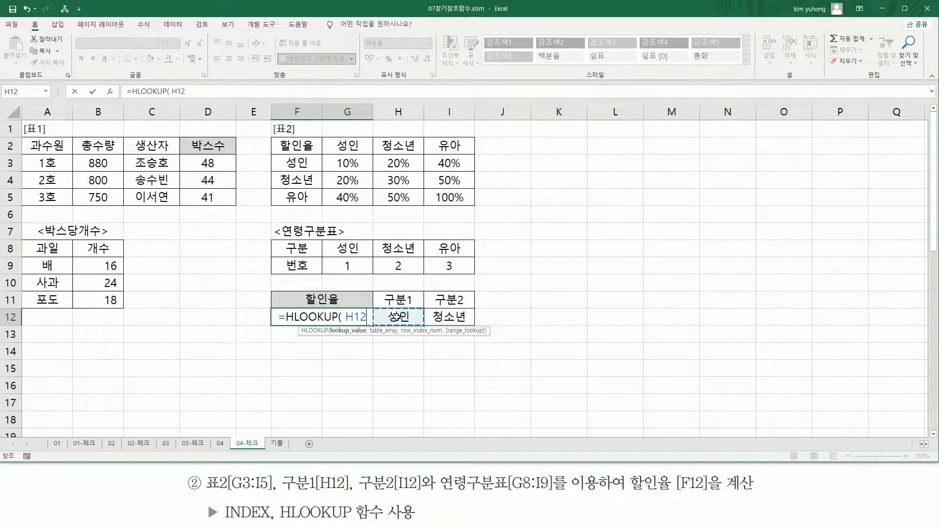
type(",")
left_click_drag(344, 249, 453, 266)
type(",")
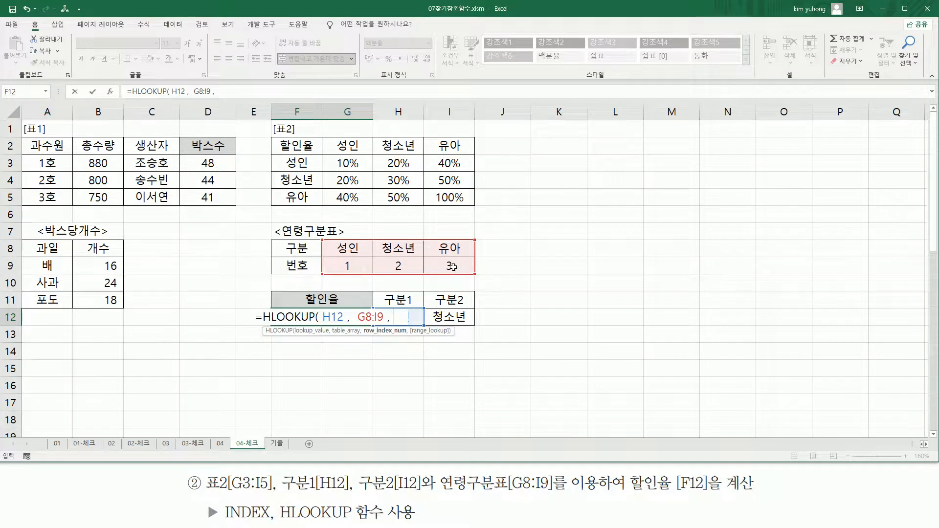
type(" 2 ,")
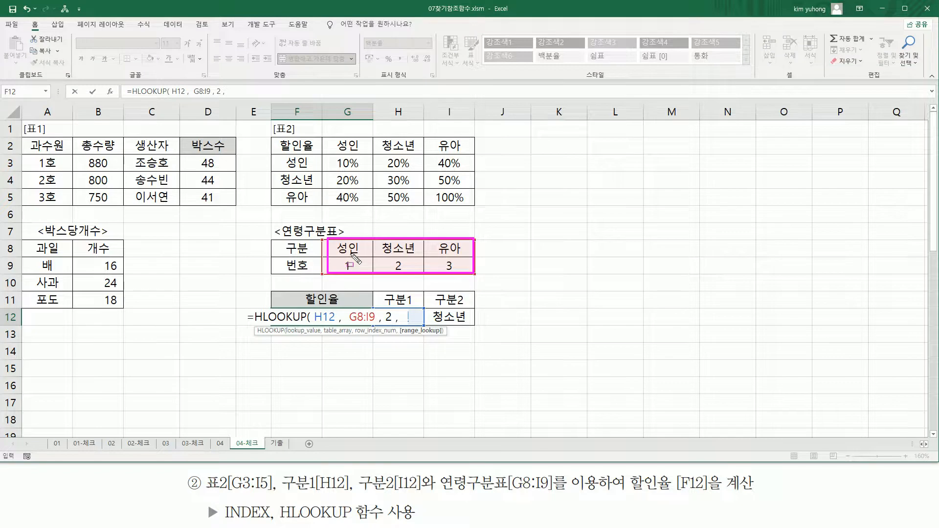
key("Escape")
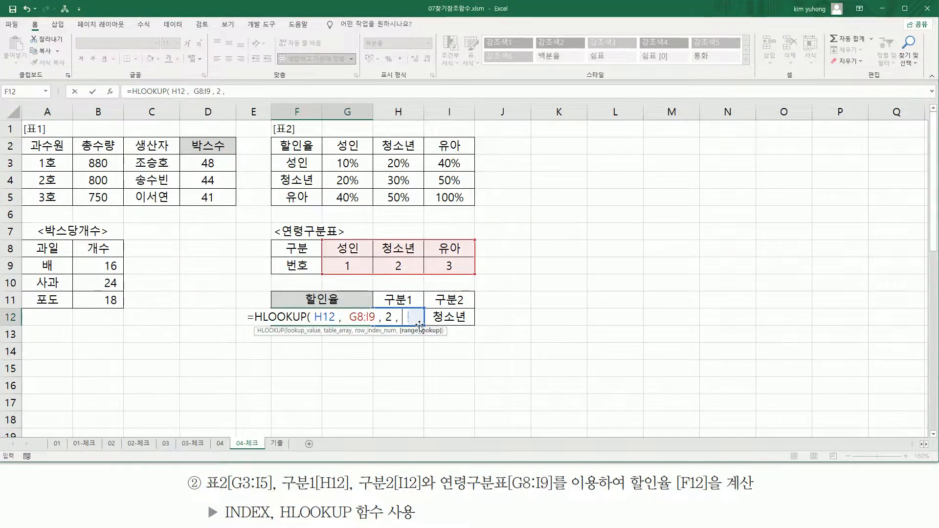
type("FALSE )")
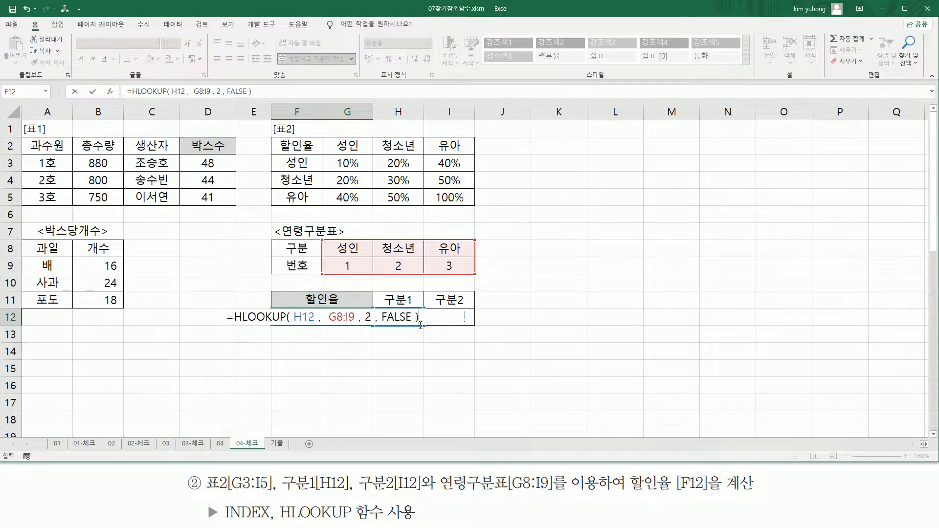
key("Return")
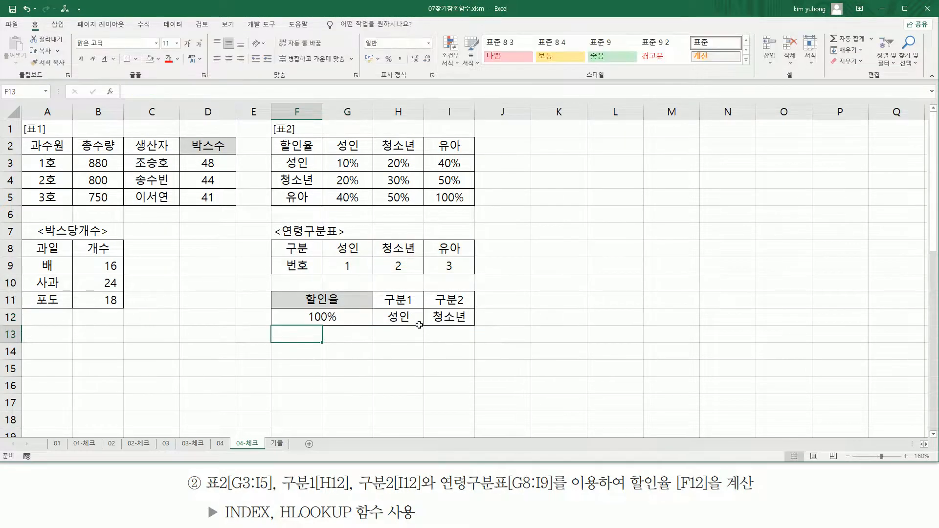
Change the number format of F12 to 일반 and compare its result with the 성인 number in 연령구분표
left_click(347, 319)
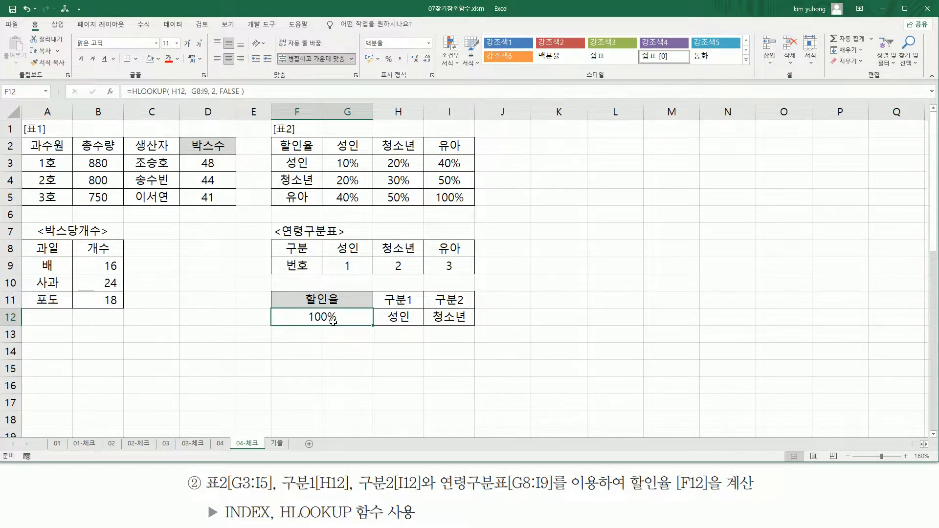
key("ctrl+1")
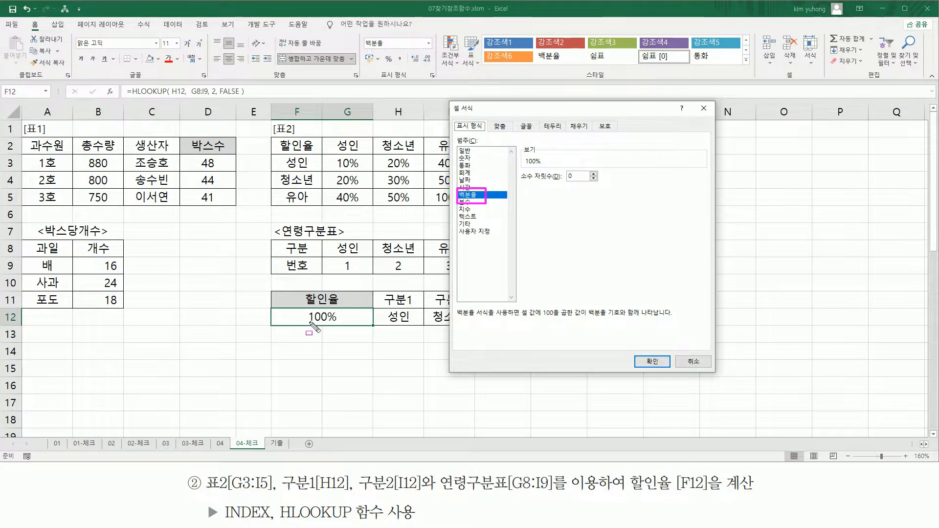
left_click(473, 152)
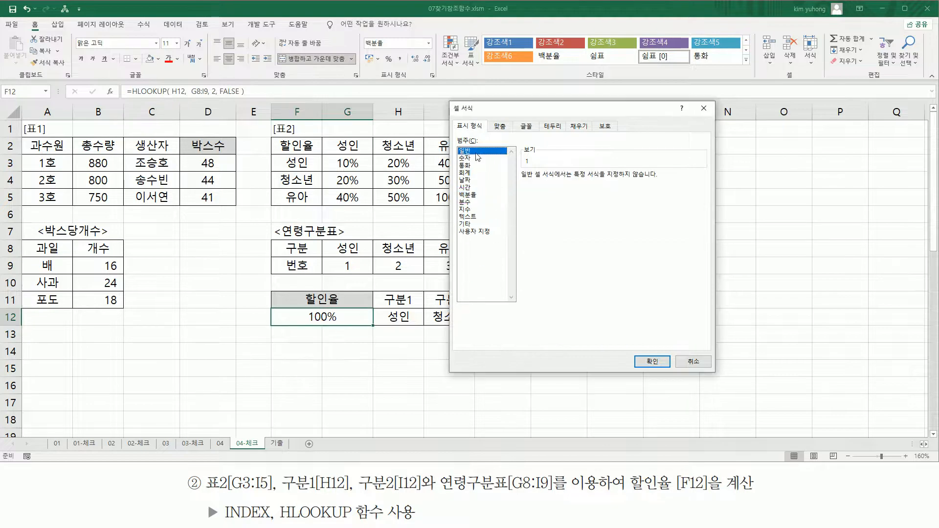
left_click(638, 364)
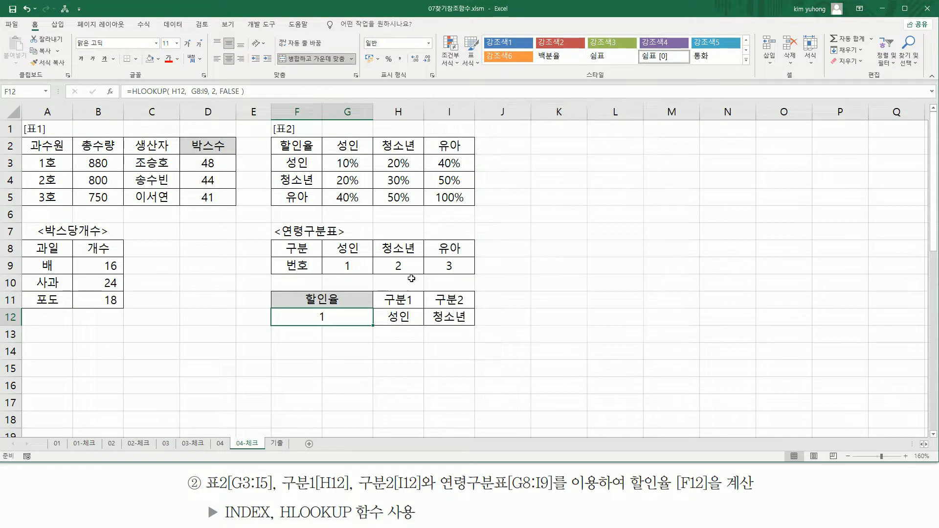
left_click_drag(342, 258, 353, 273)
left_click_drag(317, 310, 327, 327)
key("Escape")
Copy the HLOOKUP expression from F12's formula and delete it, keeping only the equals sign
double_click(341, 317)
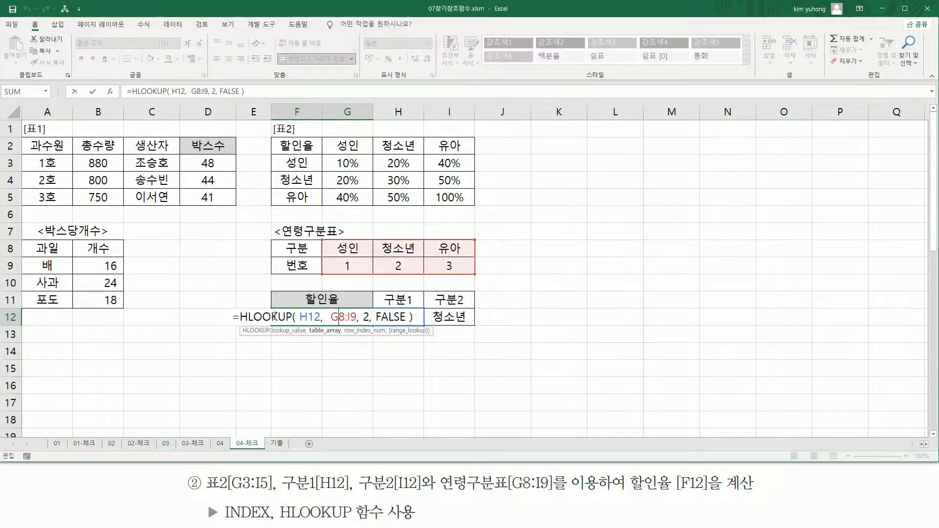
left_click_drag(341, 316, 547, 316)
key("ctrl+c")
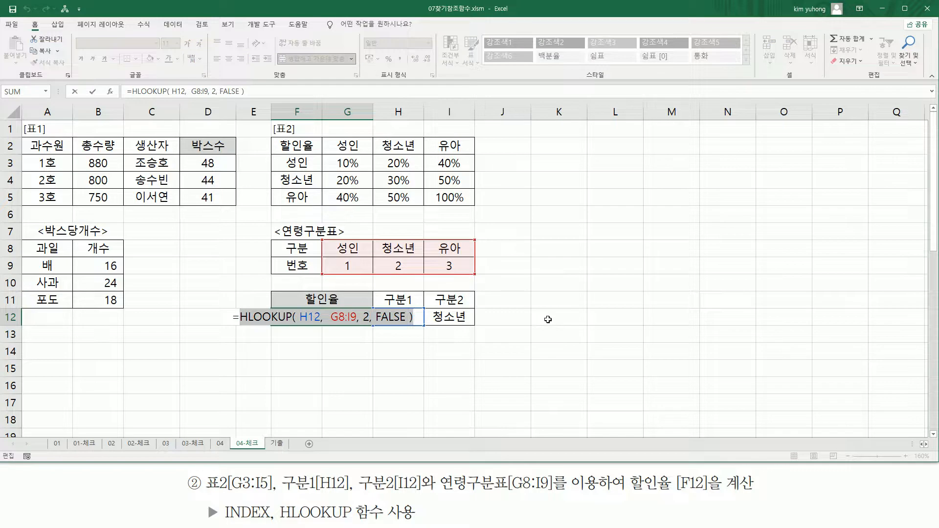
key("BackSpace")
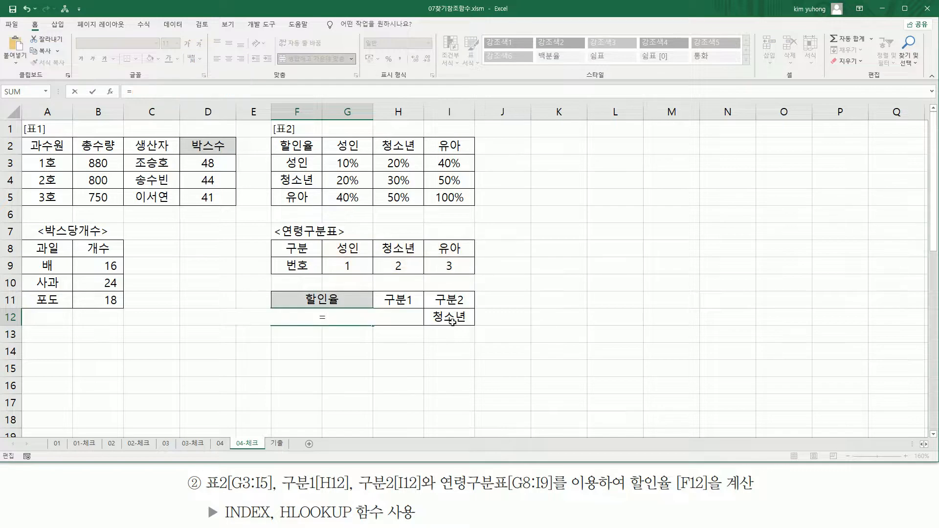
Enter =HLOOKUP(I12, G8:I9, 2, FALSE) in F12 and compare the result with the 청소년 number in 연령구분표
type("HLOOKUP(")
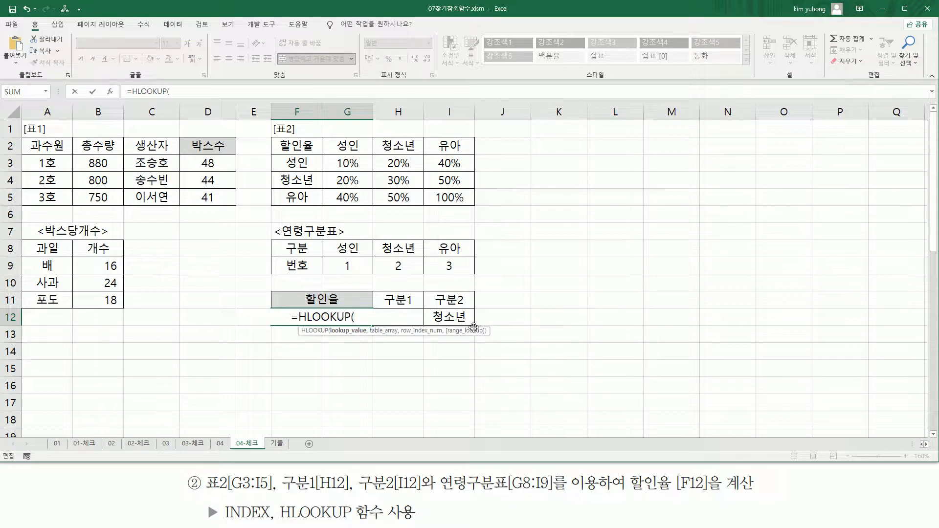
left_click(459, 317)
type(",")
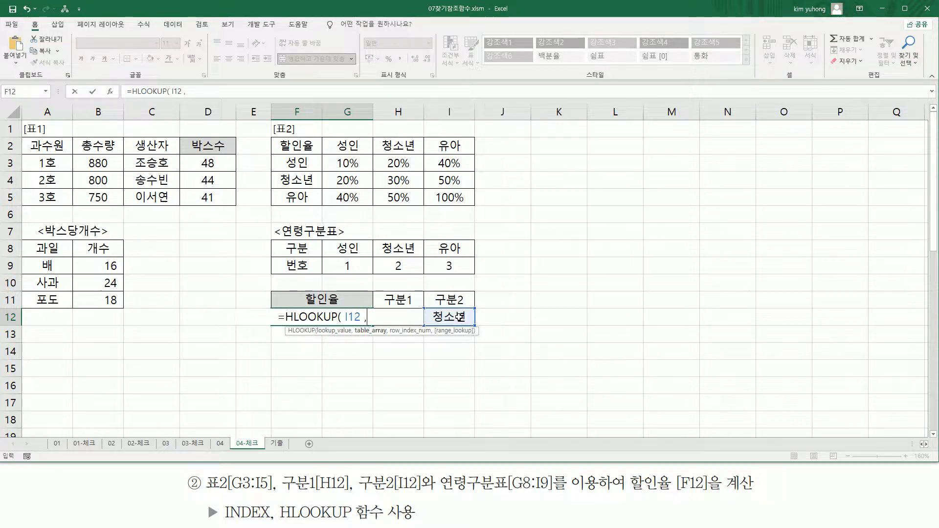
left_click_drag(361, 254, 435, 276)
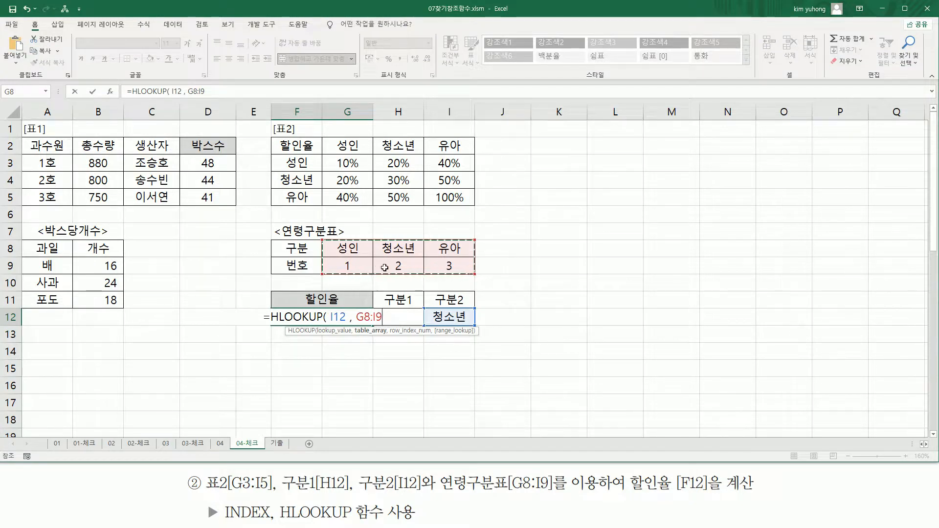
type(",")
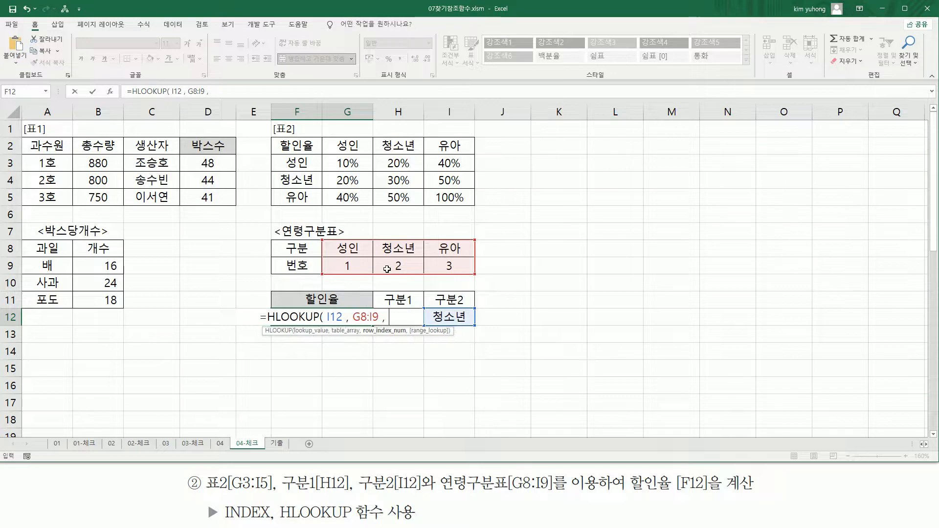
type(" 2 ,")
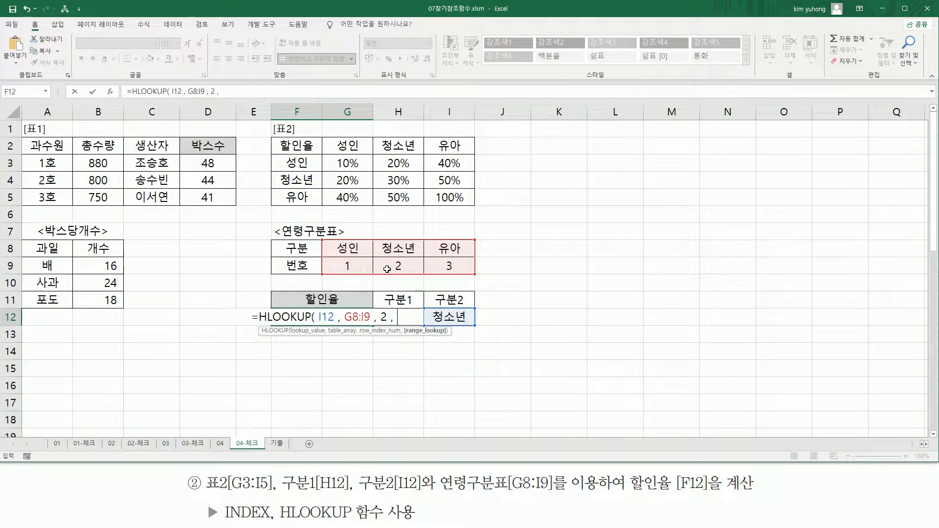
type(" FAL")
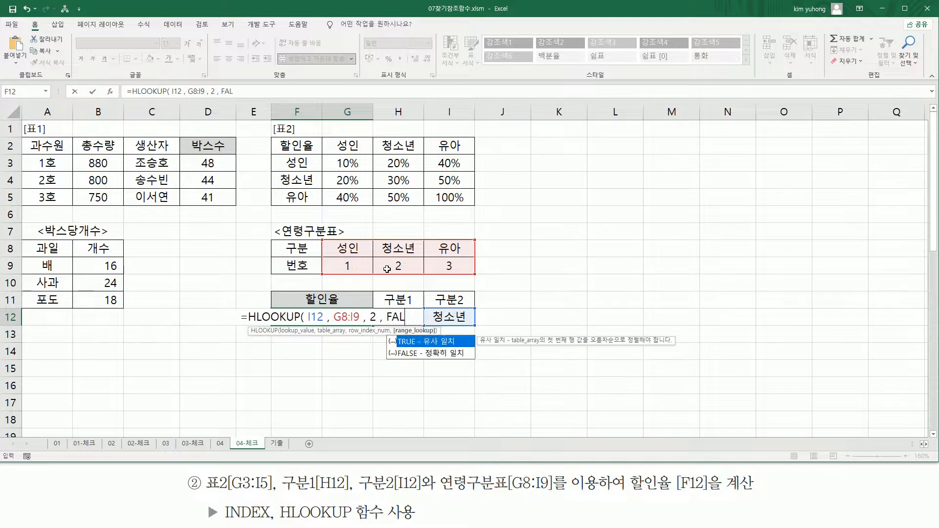
type("SE )")
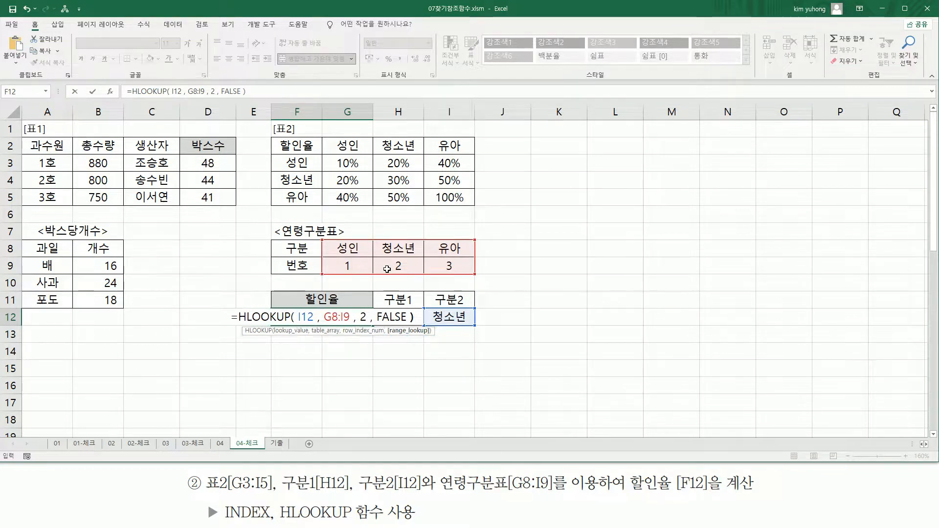
key("Return")
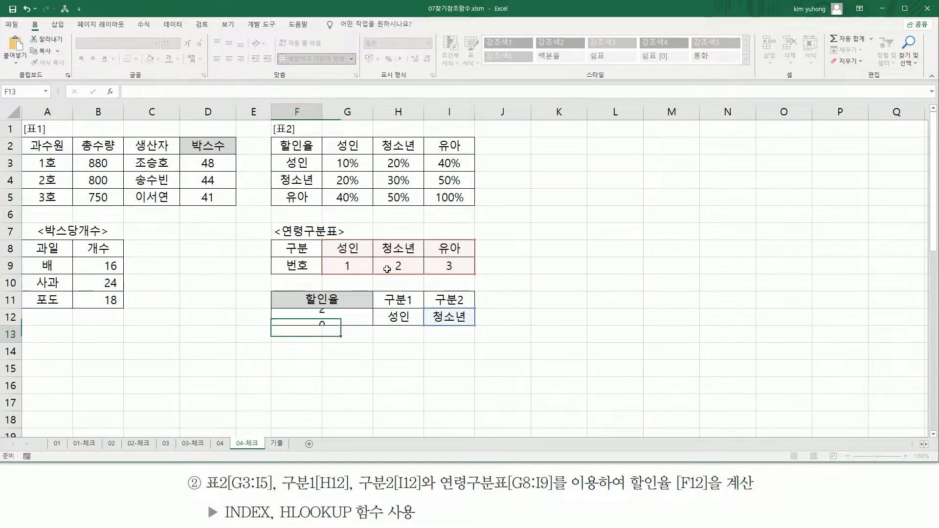
left_click_drag(392, 258, 407, 274)
left_click_drag(315, 309, 326, 323)
key("Escape")
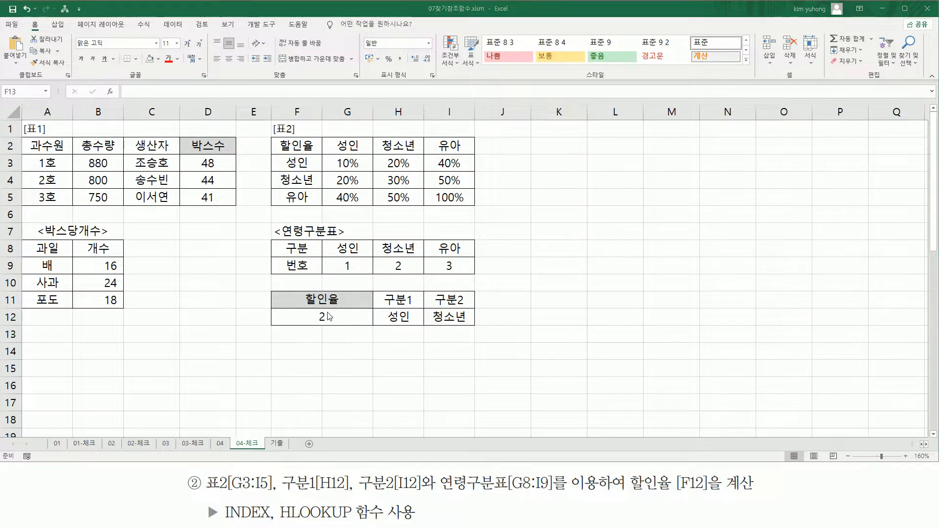
Start wrapping F12's HLOOKUP formula in an INDEX function, with the discount rates G3:I5 as its array
left_click(327, 316)
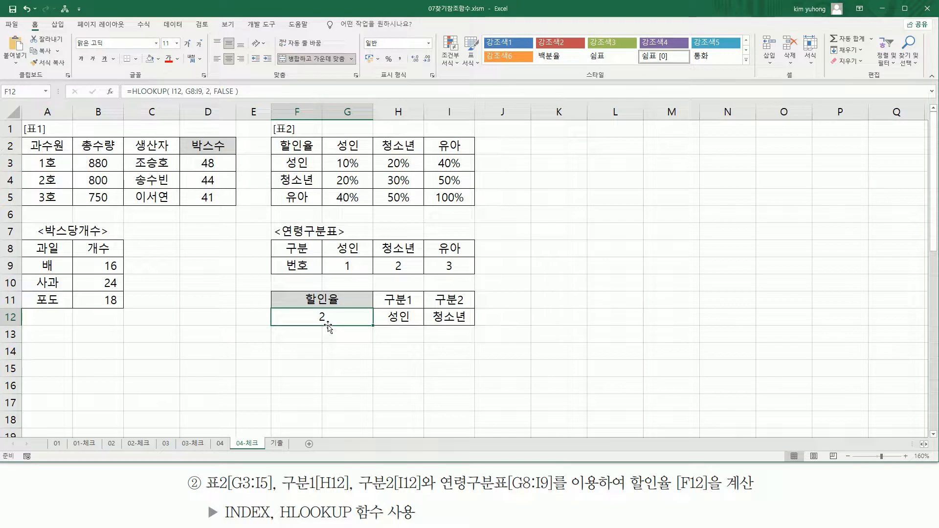
double_click(323, 317)
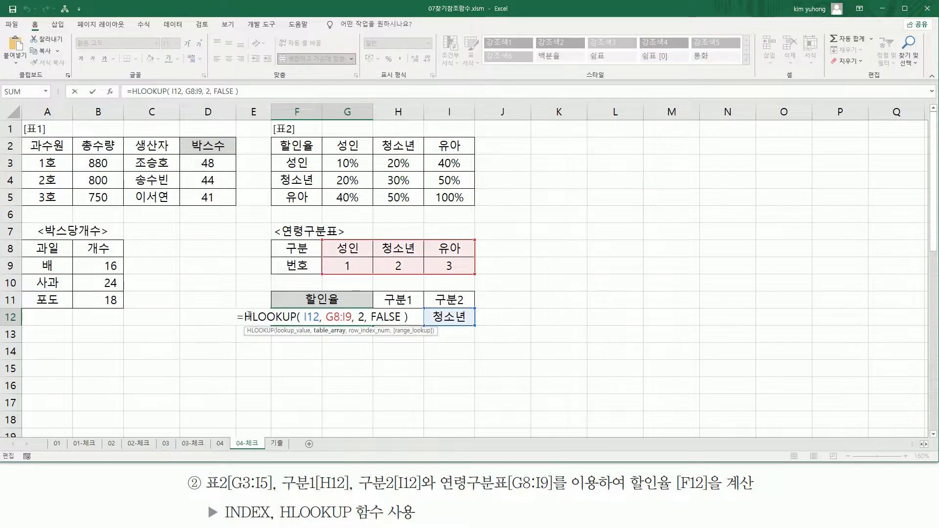
left_click_drag(246, 316, 427, 316)
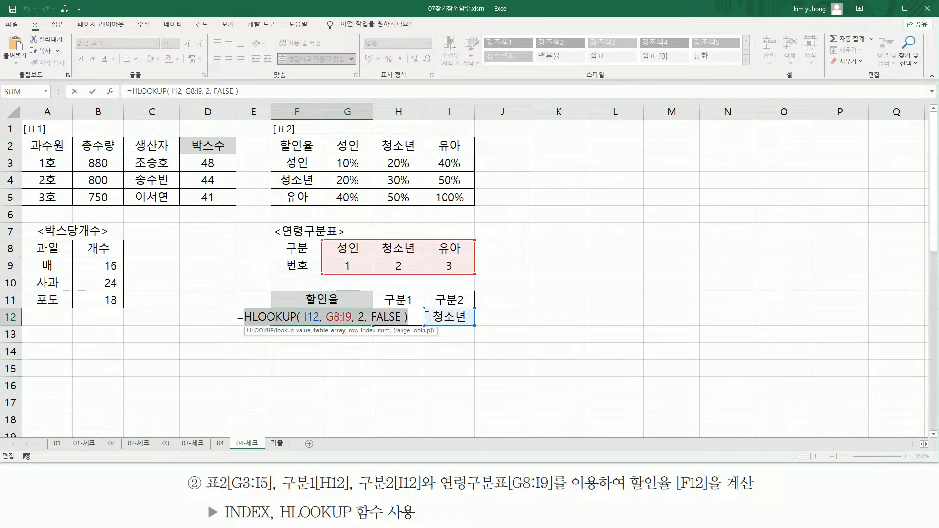
left_click(246, 317)
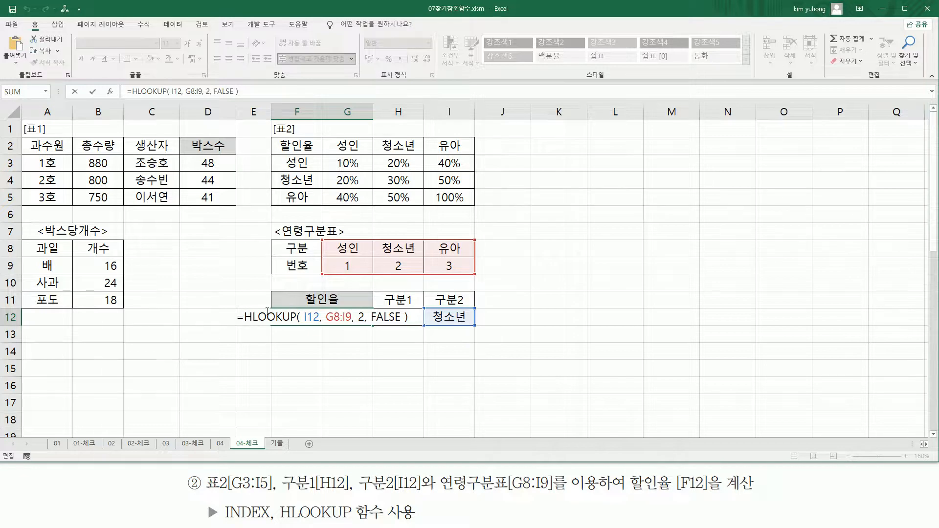
type("IN")
key("Tab")
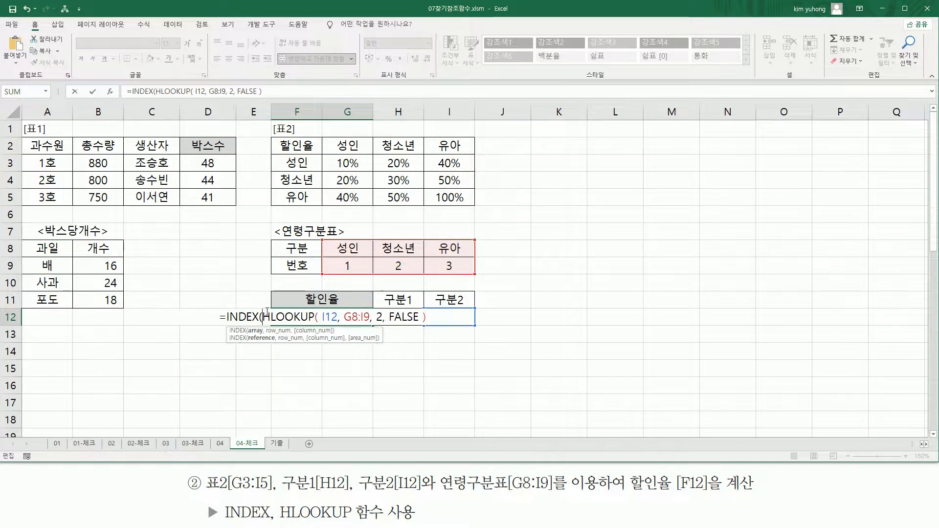
left_click_drag(364, 157, 442, 206)
type(",")
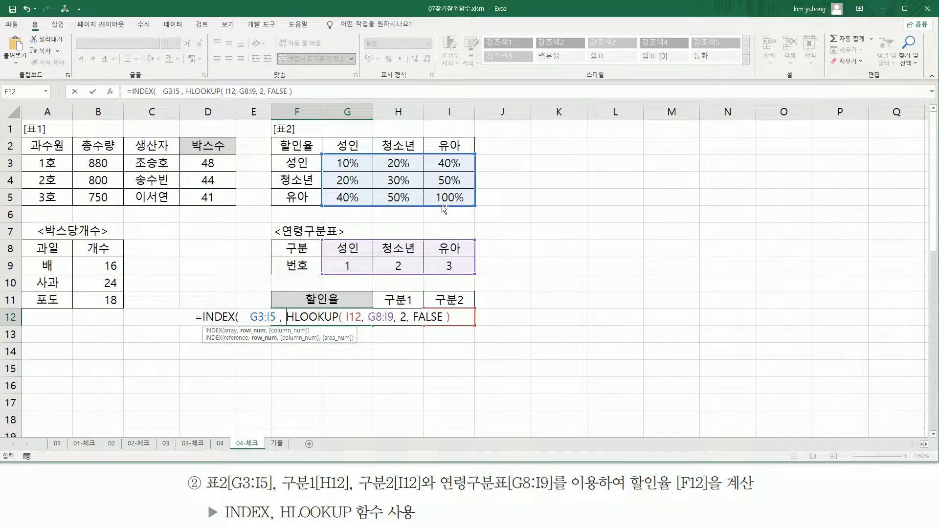
Insert the copied HLOOKUP( H12, G8:I9, 2, FALSE ) as the INDEX row argument, keeping the I12 lookup as the column argument, and close INDEX
key("ctrl+v")
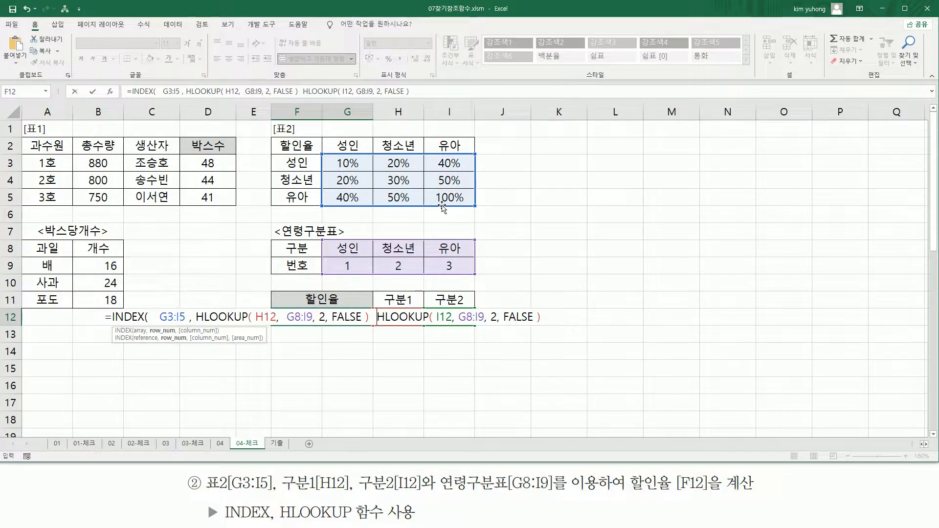
type(",  ")
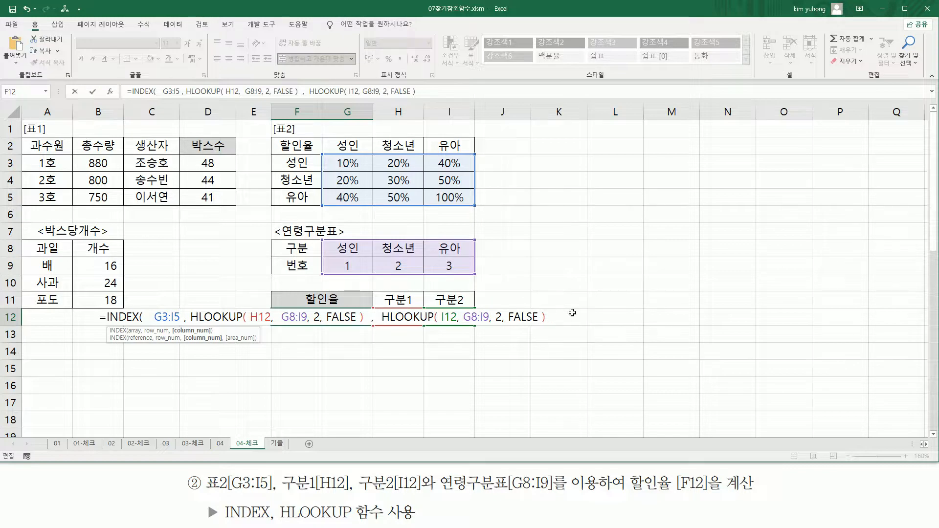
type(")")
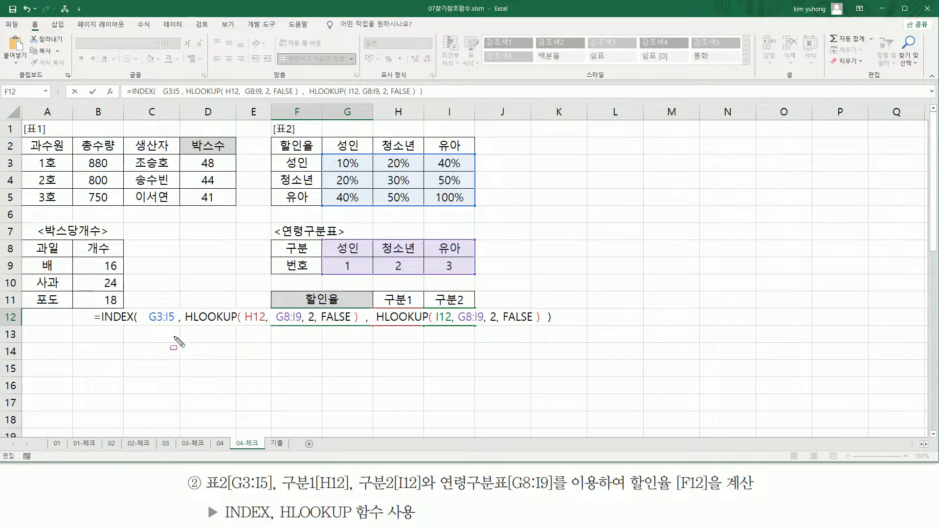
left_click_drag(149, 306, 174, 331)
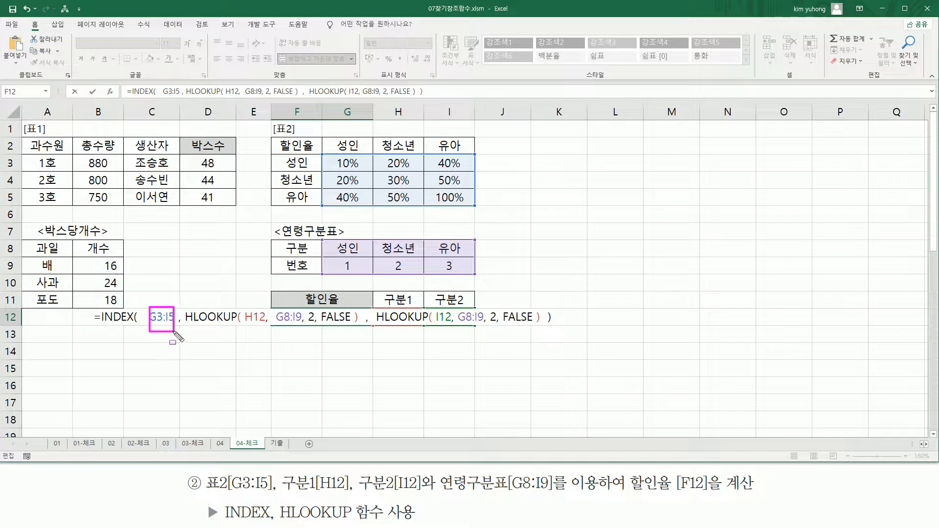
left_click_drag(324, 153, 472, 205)
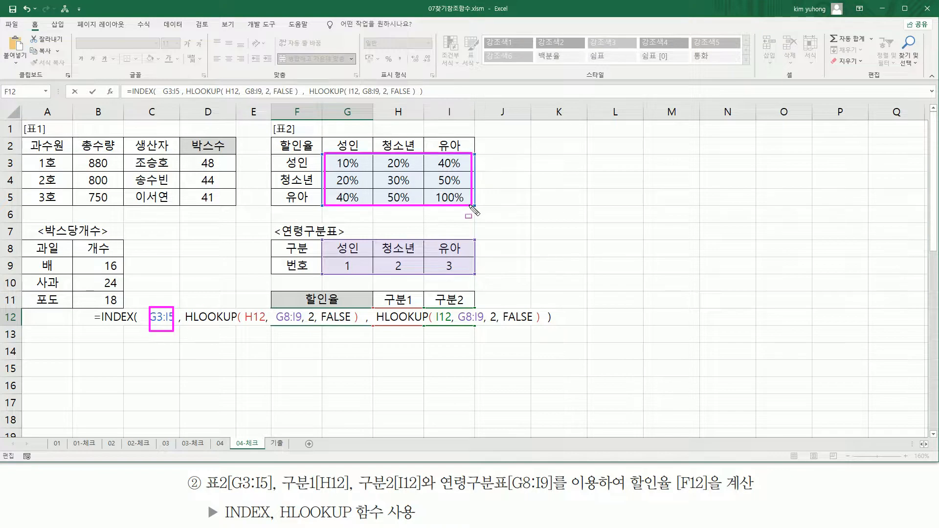
mouse_move(185, 323)
left_mouse_down()
mouse_move(342, 324)
mouse_move(358, 313)
left_mouse_up()
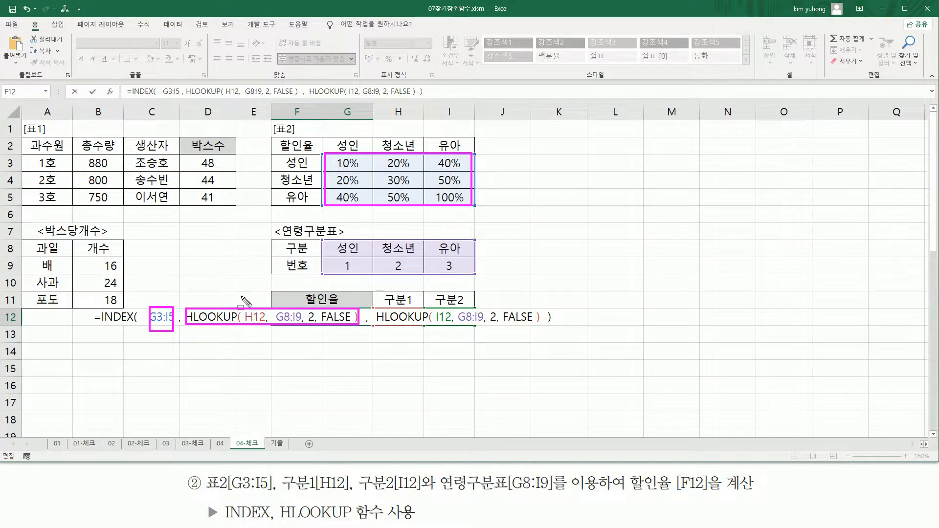
left_click_drag(374, 308, 513, 325)
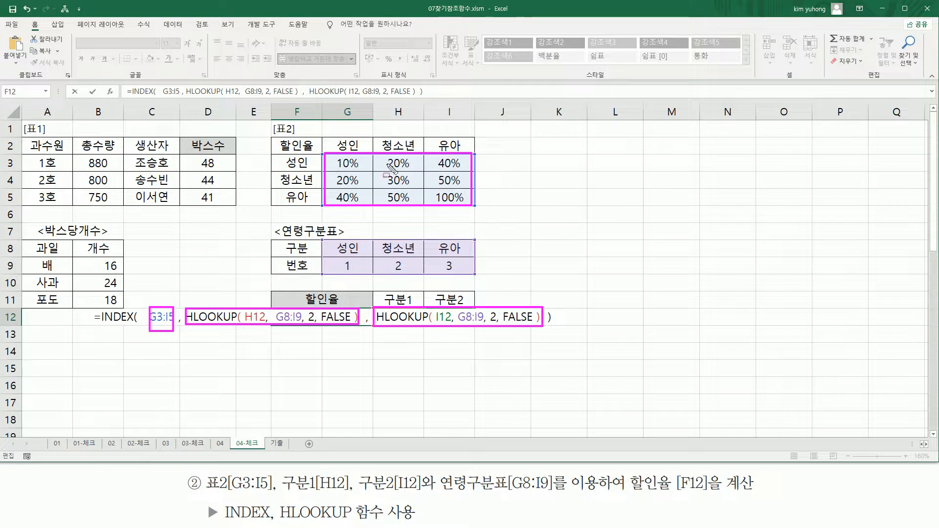
left_click_drag(308, 163, 395, 164)
mouse_move(395, 126)
left_mouse_down()
mouse_move(395, 163)
mouse_move(385, 169)
mouse_move(417, 175)
mouse_move(417, 155)
left_mouse_up()
key("Escape")
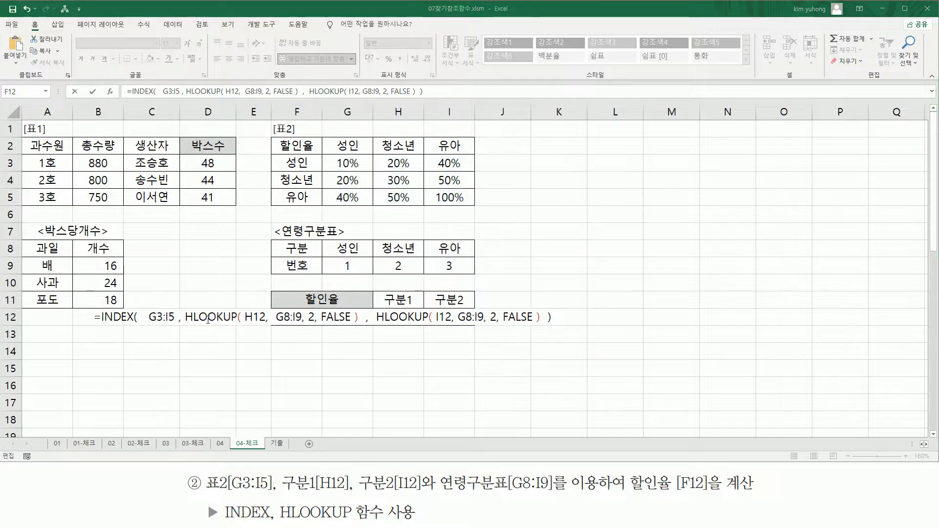
Commit the INDEX formula in F12 and format the cell as 백분율 with 0 decimal places
key("Return")
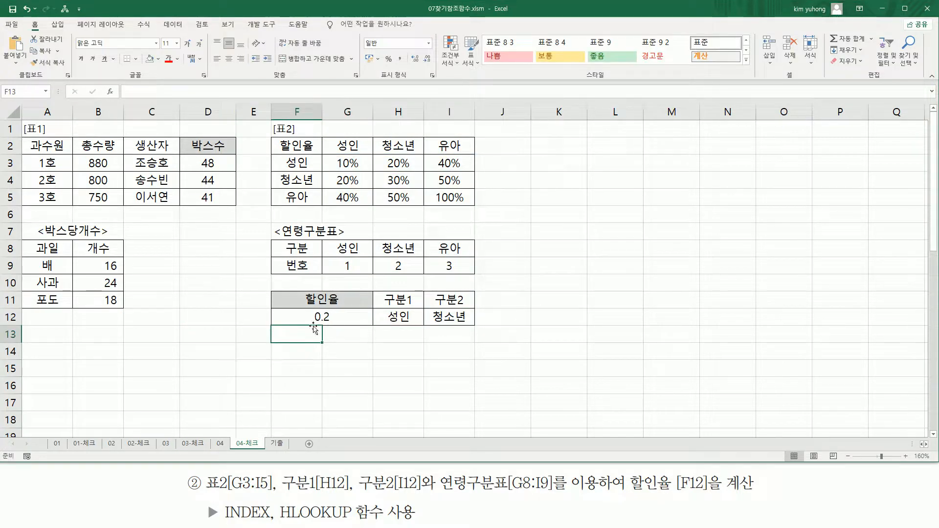
left_click(325, 317)
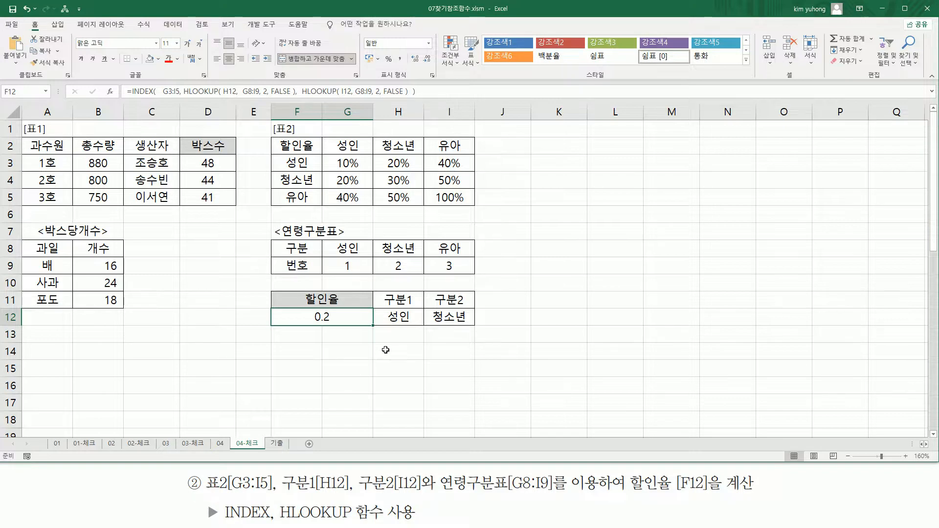
key("ctrl+1")
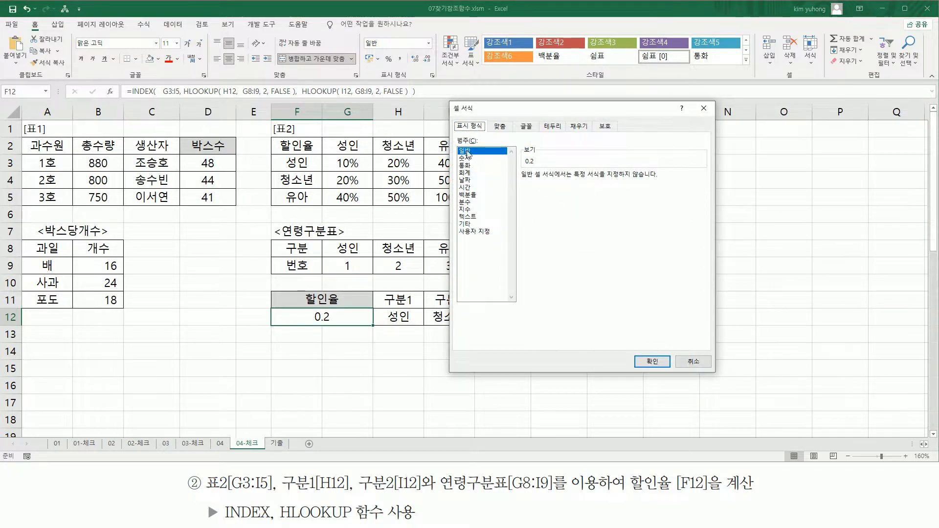
left_click_drag(457, 144, 478, 155)
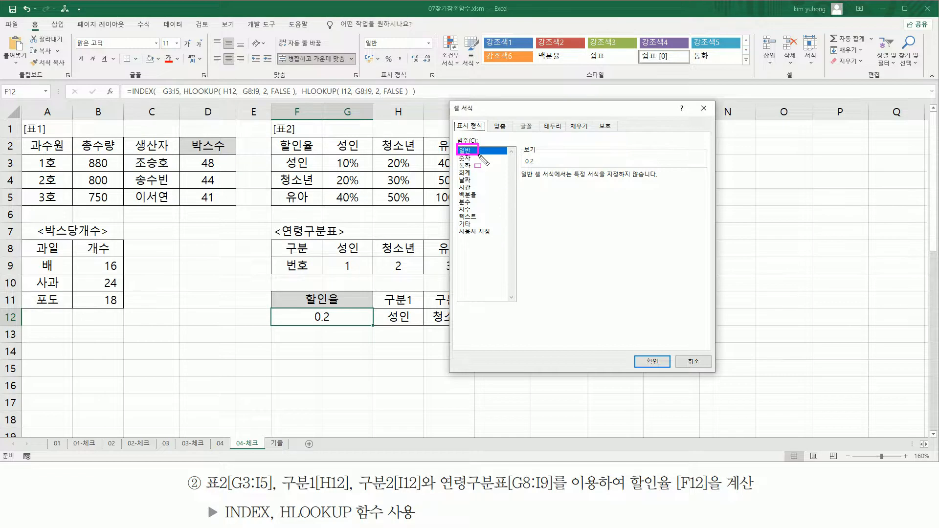
left_click_drag(456, 189, 483, 199)
left_click(471, 195)
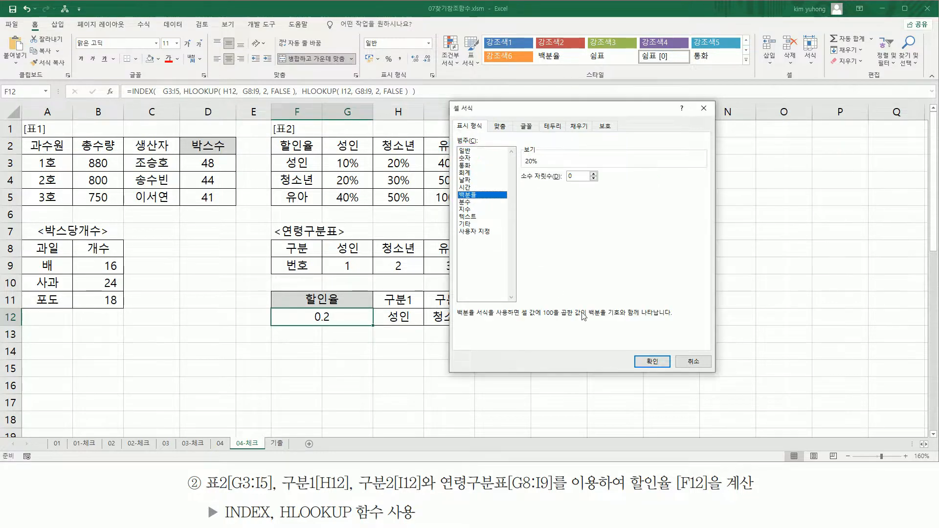
left_click(641, 361)
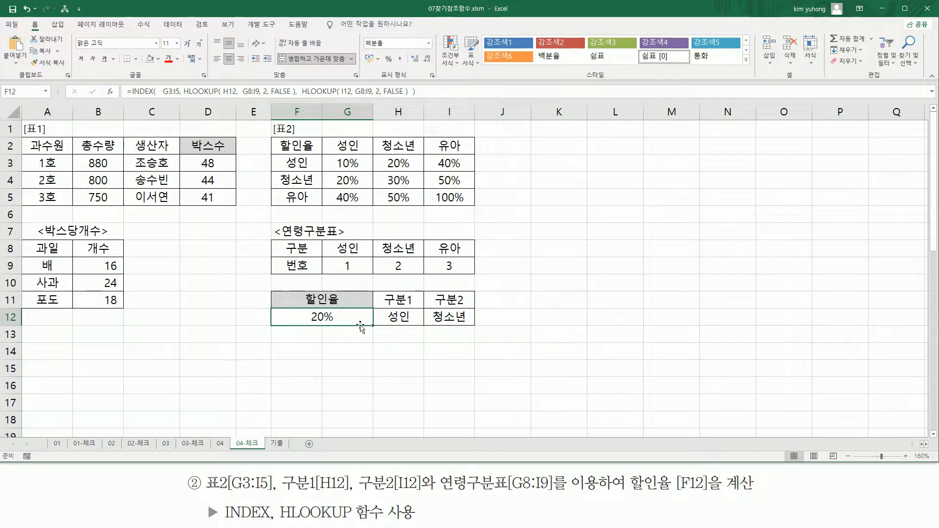
Write =INDEX( G3:I5, HLOOKUP( H12, G8:I9, 2, FALSE ), HLOOKUP( I12, G8:I9, 2, FALSE ) ) as text in C14 and colour it red
left_click(155, 351)
type("=INDEX( G3:I5, HLOOKUP( H12, G8:I9, 2, FALSE ), HLOOKUP( I12, G8:I9, 2, FALSE ) )")
key("Return")
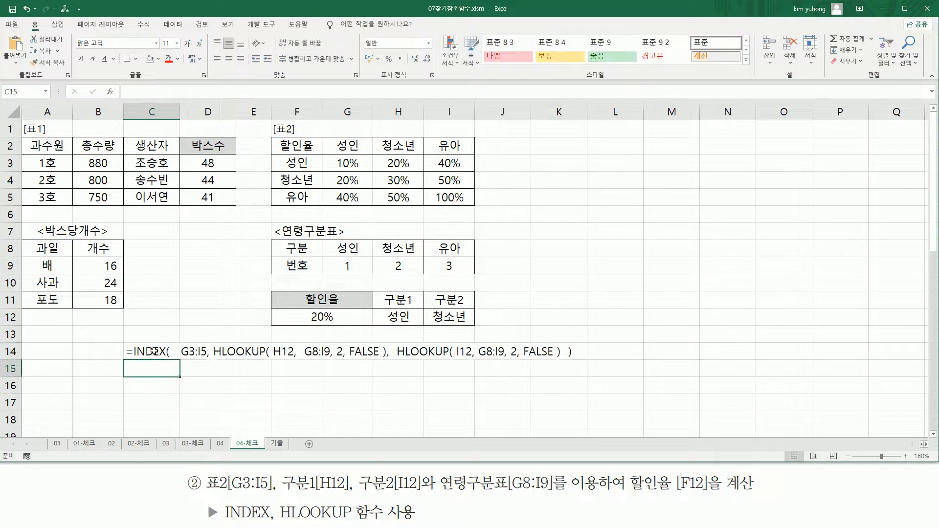
left_click(142, 352)
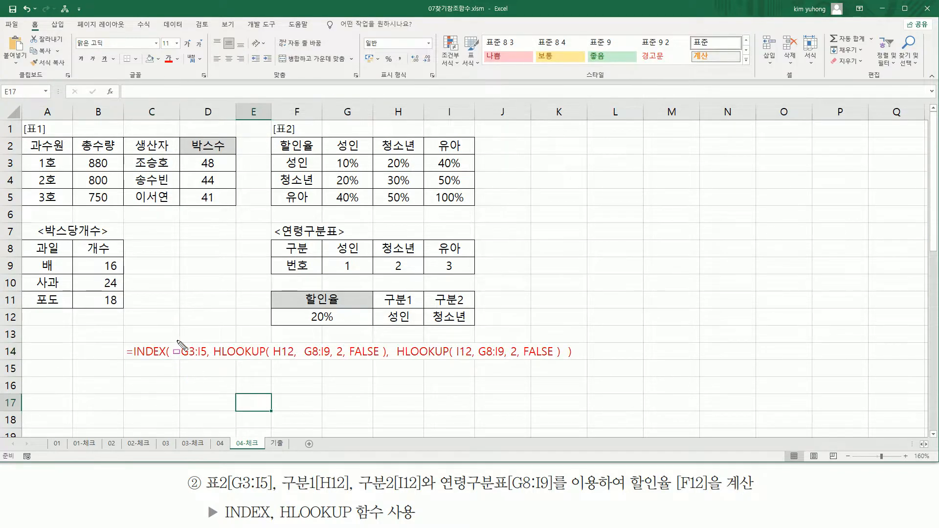
left_click_drag(181, 336, 203, 363)
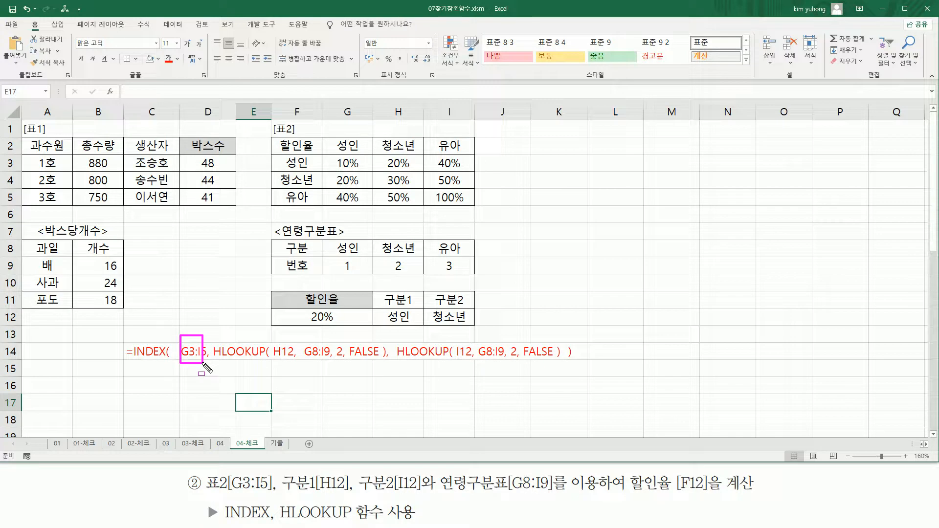
left_click_drag(212, 362, 562, 359)
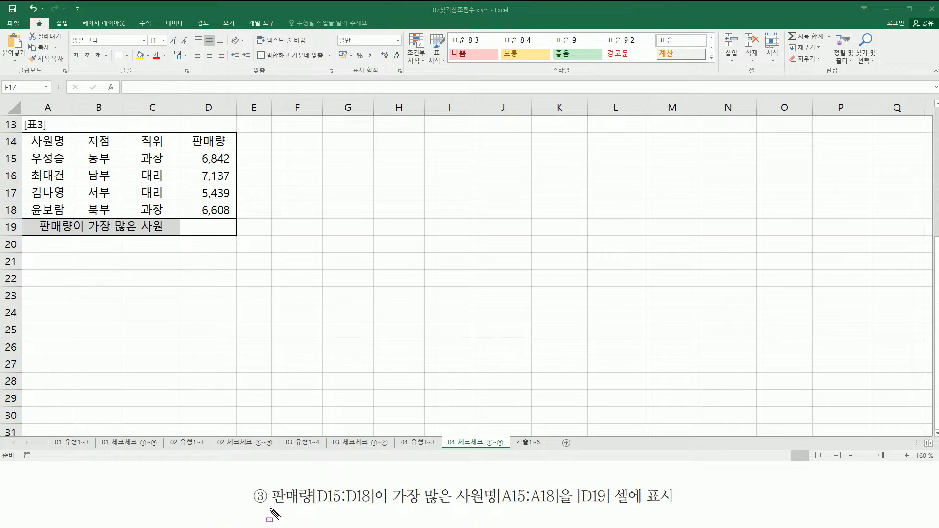
left_click_drag(270, 508, 376, 509)
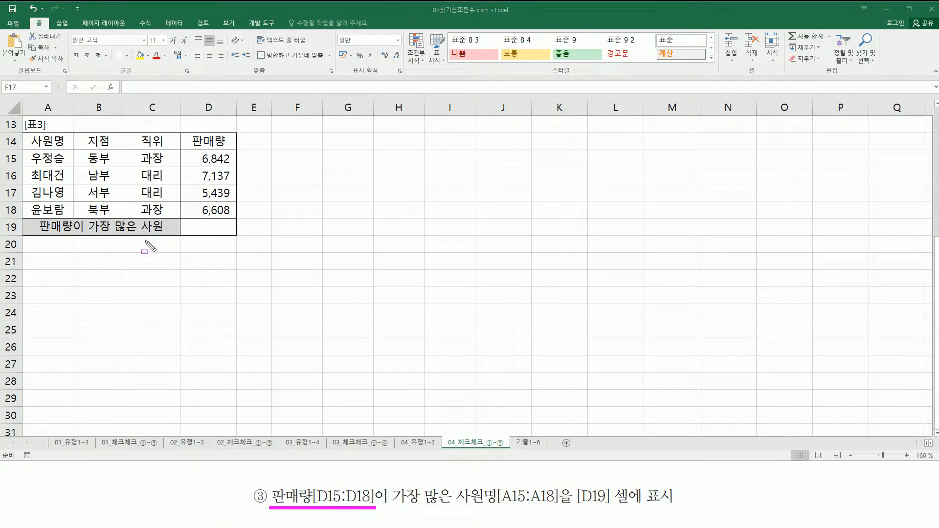
left_click_drag(188, 153, 234, 220)
mouse_move(386, 484)
left_mouse_down()
mouse_move(400, 503)
mouse_move(685, 510)
left_mouse_up()
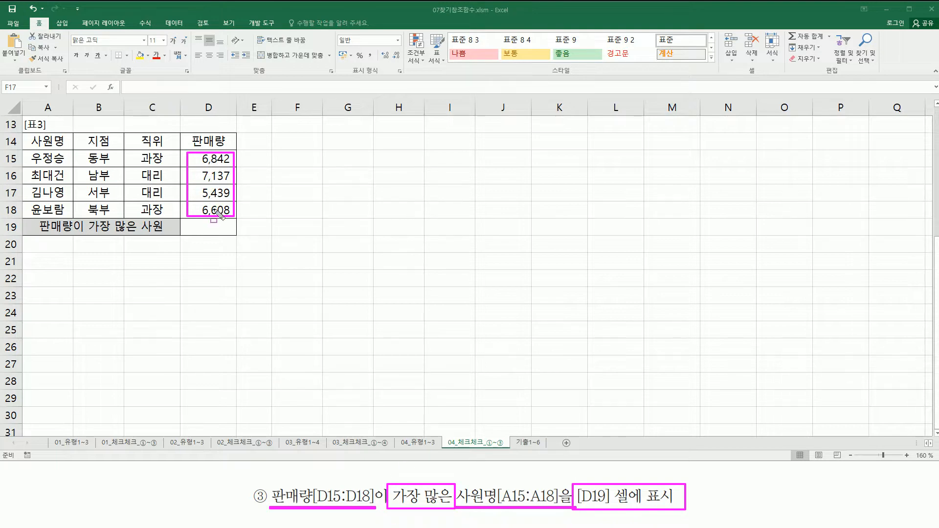
left_click_drag(192, 169, 231, 183)
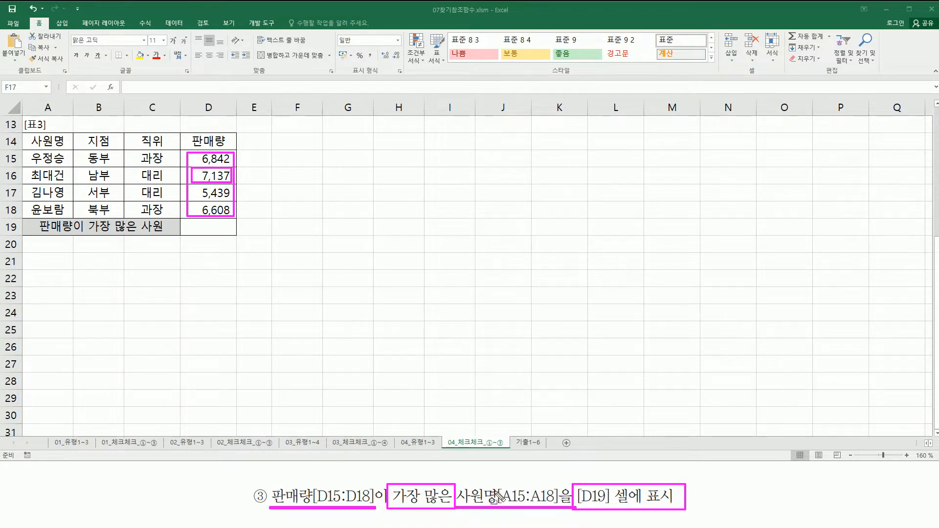
mouse_move(193, 174)
left_mouse_down()
mouse_move(28, 184)
mouse_move(28, 167)
left_mouse_up()
left_click_drag(193, 221, 234, 236)
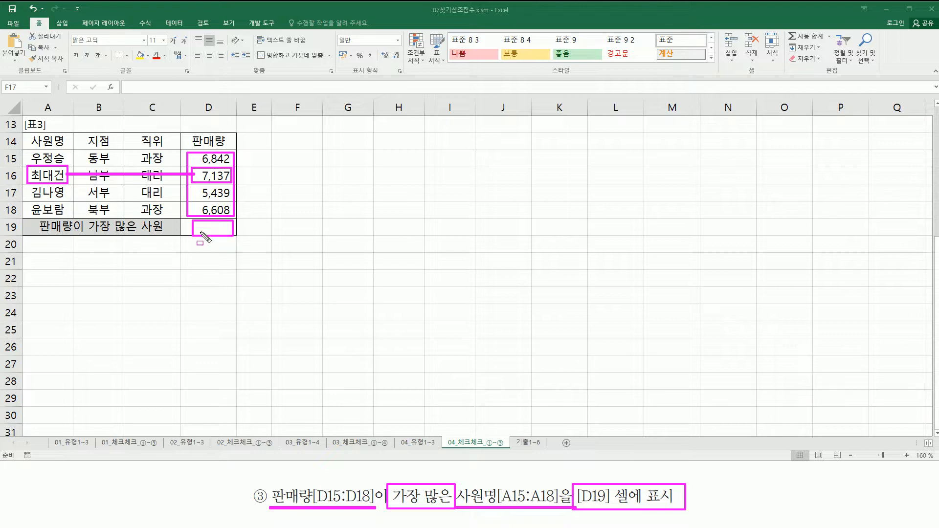
key("Escape")
left_click_drag(186, 152, 234, 220)
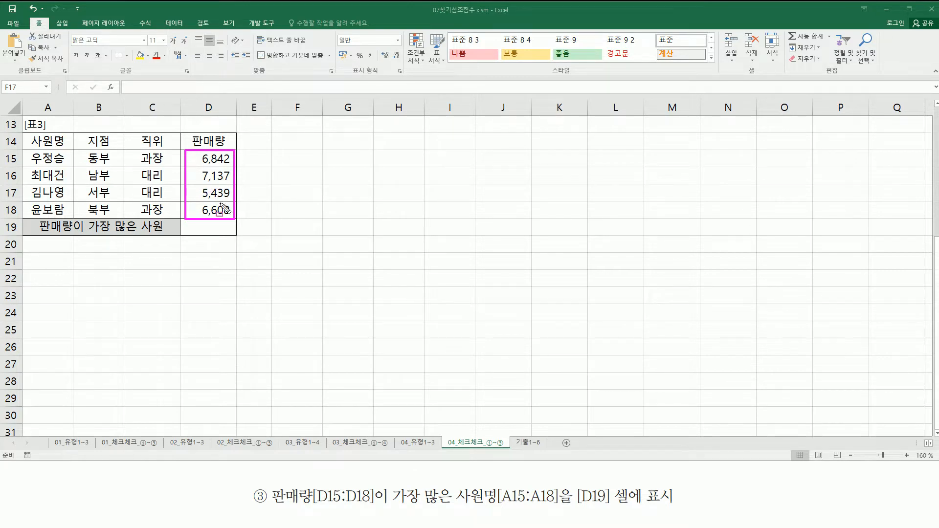
left_click_drag(195, 153, 234, 215)
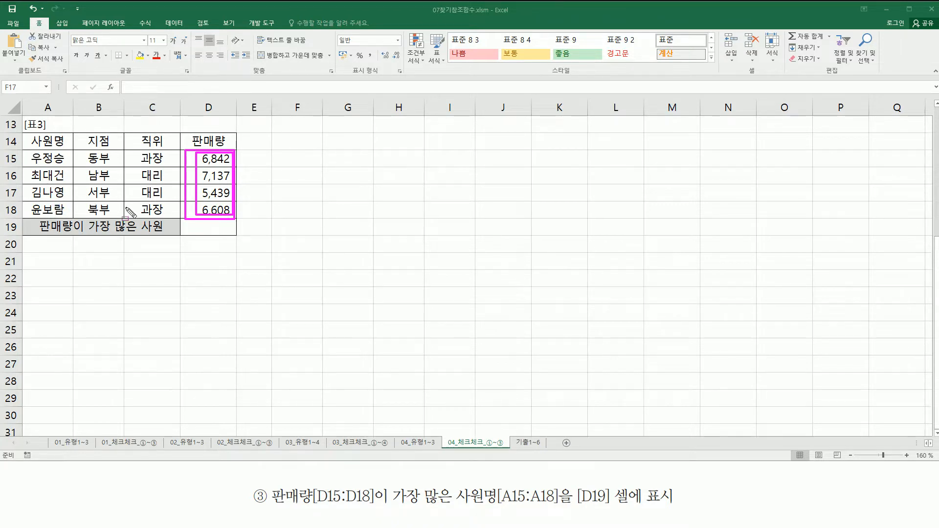
key("Escape")
Enter =MAX(D15:D18) in D19 to find the highest 판매량 in 표3
left_click(204, 229)
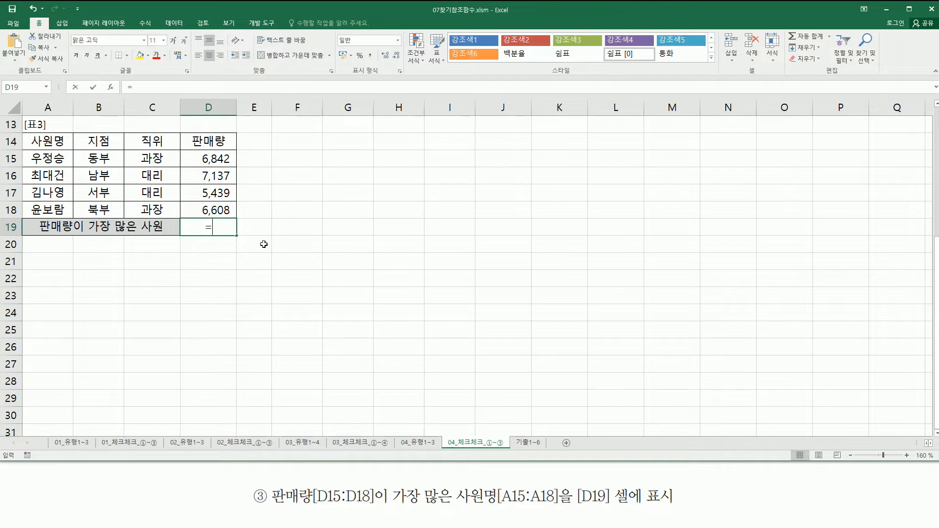
type("=max(")
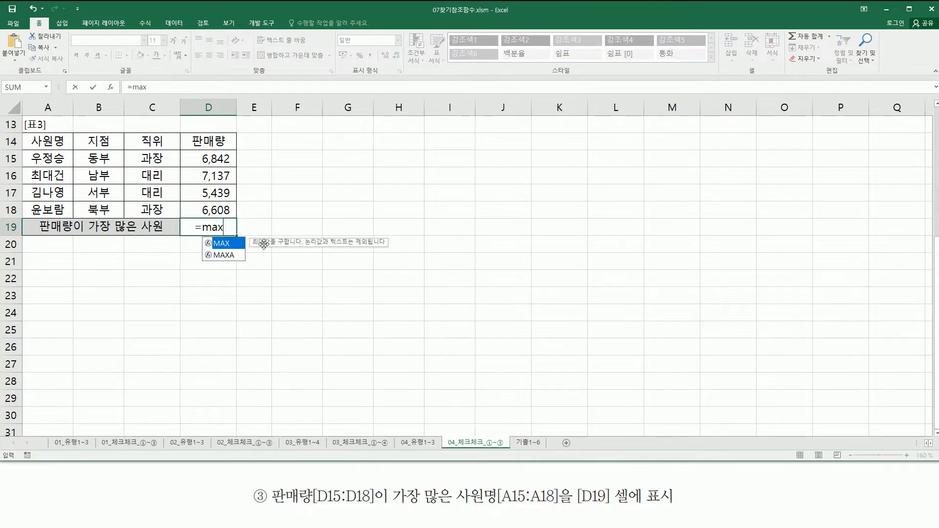
key("Up")
key("shift+Up")
key("shift+Up")
key("shift+Up")
key("shift+Up")
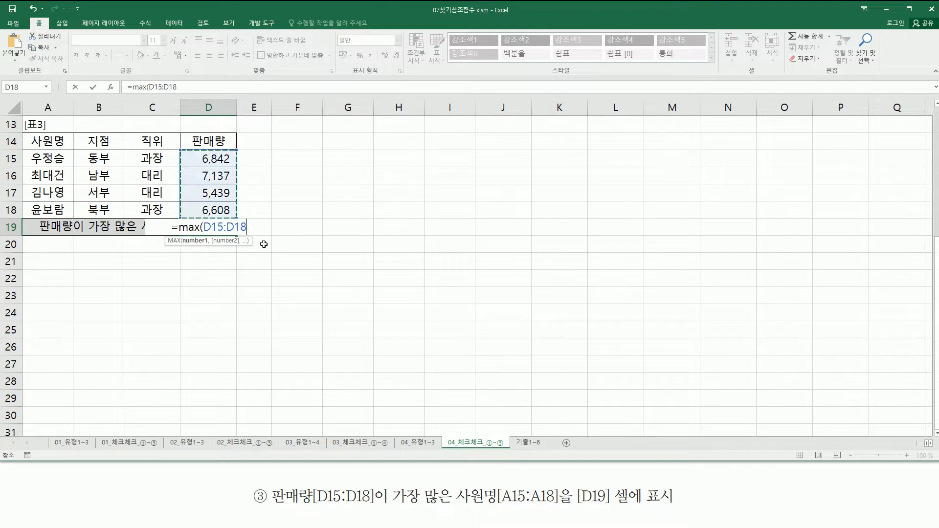
key("shift+Down")
type(")")
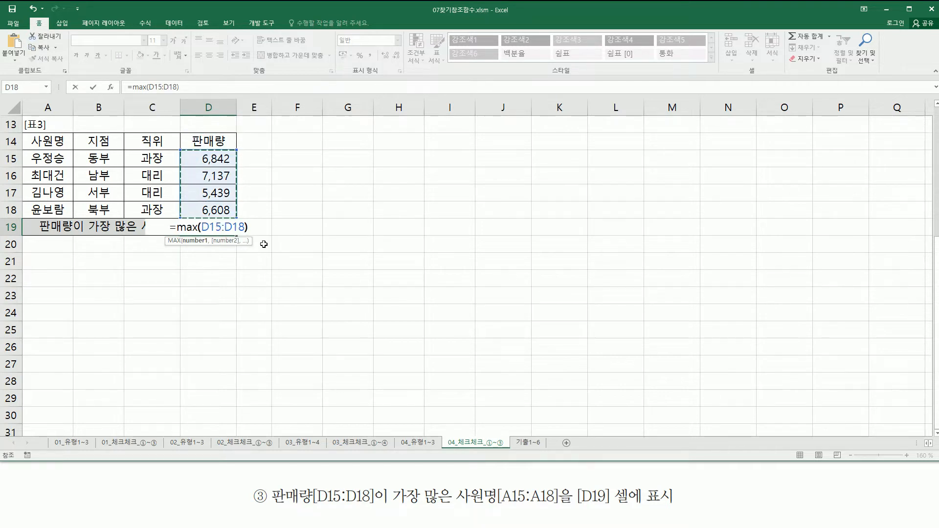
key("ctrl+Return")
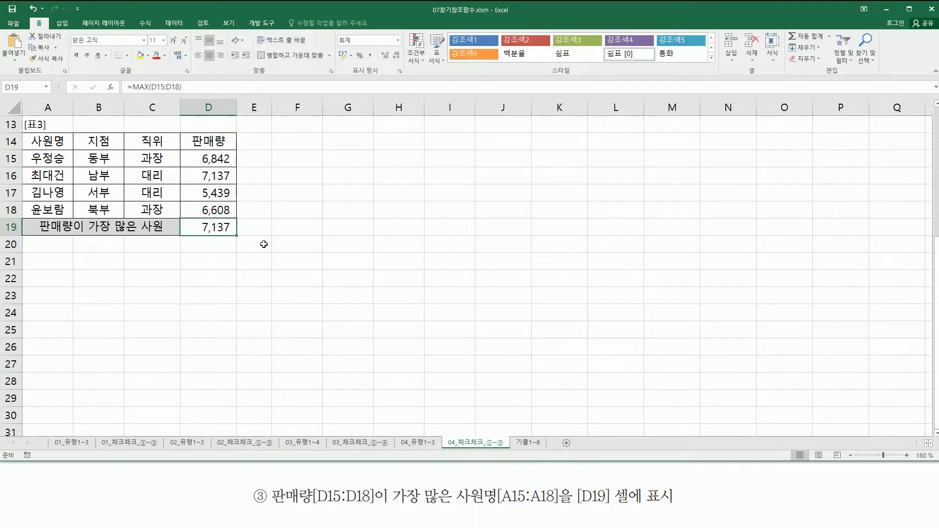
Copy MAX(D15:D18) from the D19 formula and remove it from the cell, leaving only the equals sign
left_click_drag(223, 160, 230, 207)
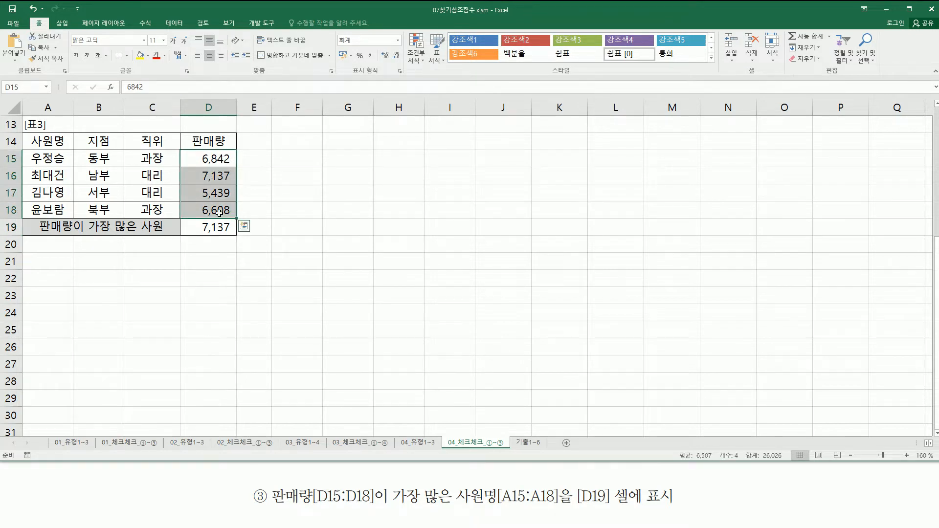
left_click(220, 228)
double_click(208, 229)
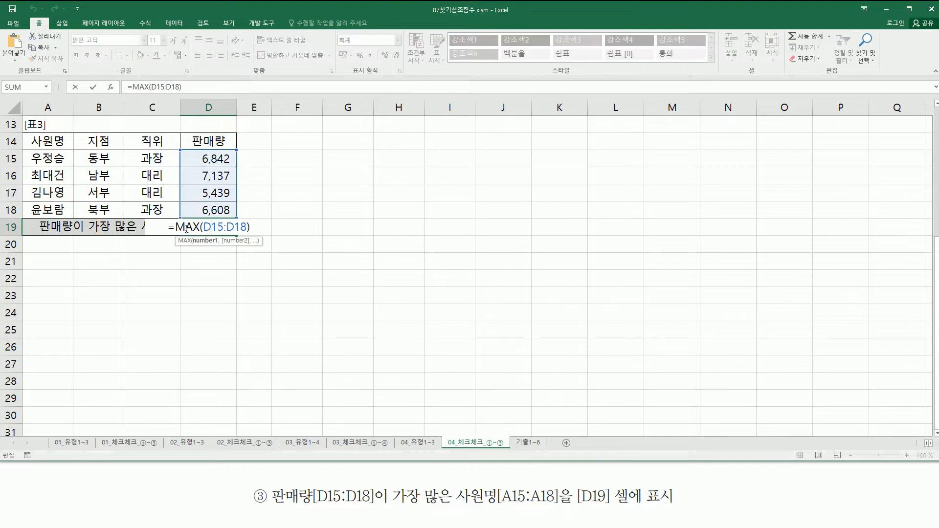
left_click_drag(177, 226, 324, 231)
key("ctrl+c")
key("BackSpace")
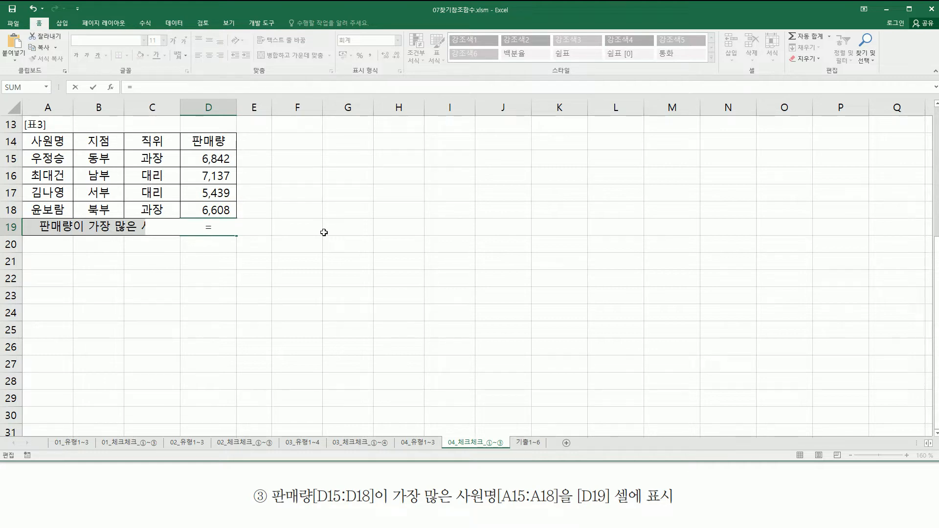
Start a MATCH function in D19 with the copied MAX(D15:D18) as its lookup value
type("ma")
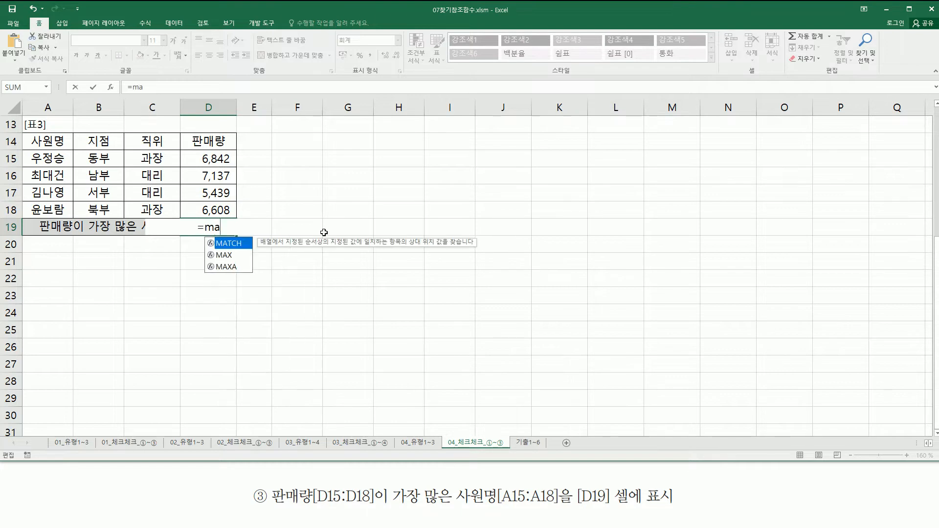
key("Tab")
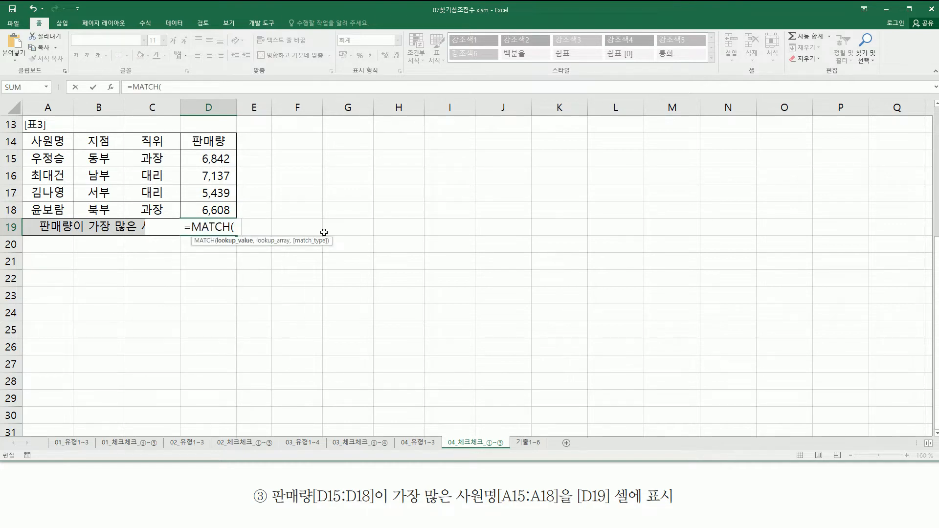
key("ctrl+v")
key("Left")
key("Left")
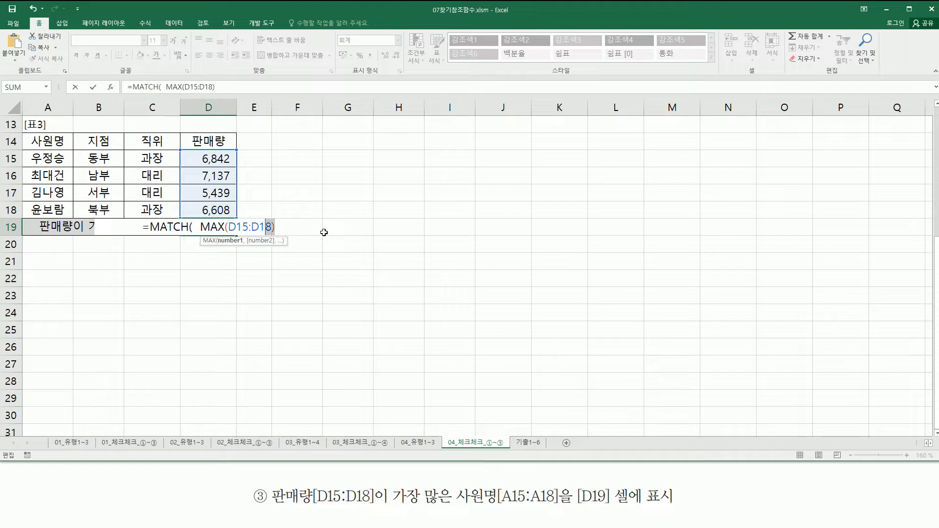
key("shift+Left")
key("shift+Left")
key("shift+Left")
key("shift+Left")
key("shift+Left")
key("shift+Left")
key("shift+Left")
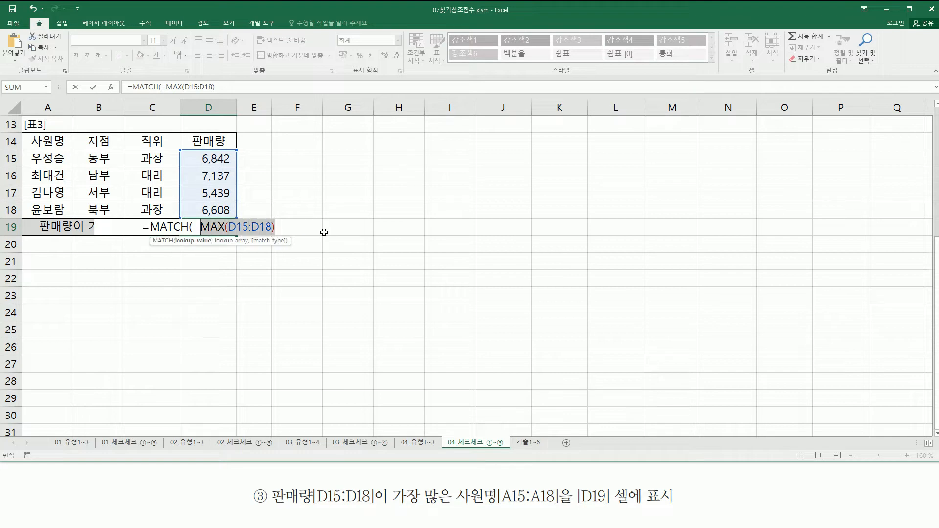
key("End")
type(",")
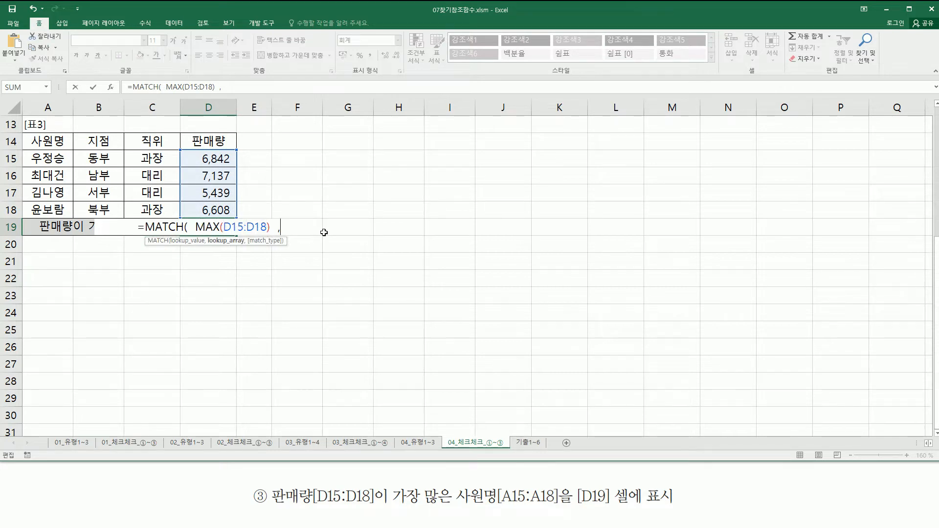
Set the MATCH lookup array to D15:D18 with match type 0, close the function and commit the D19 formula
left_click_drag(217, 159, 220, 208)
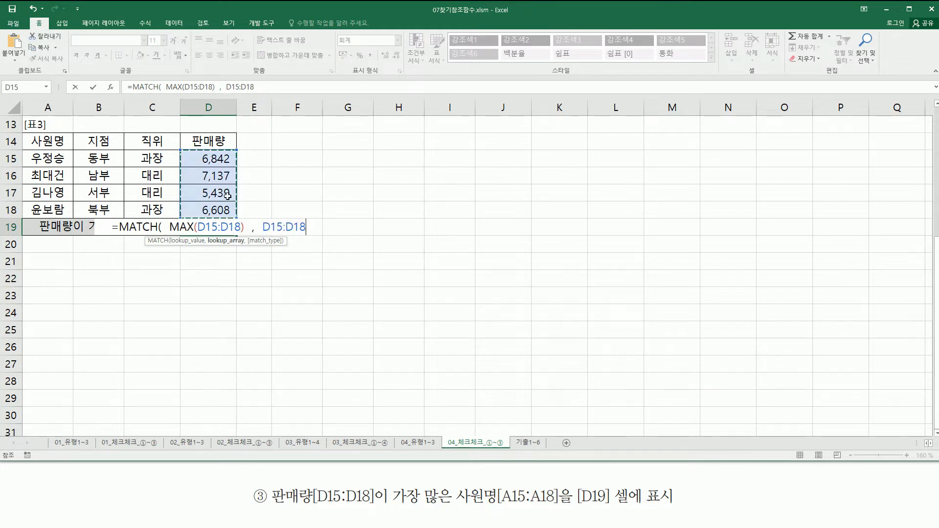
type(",  ")
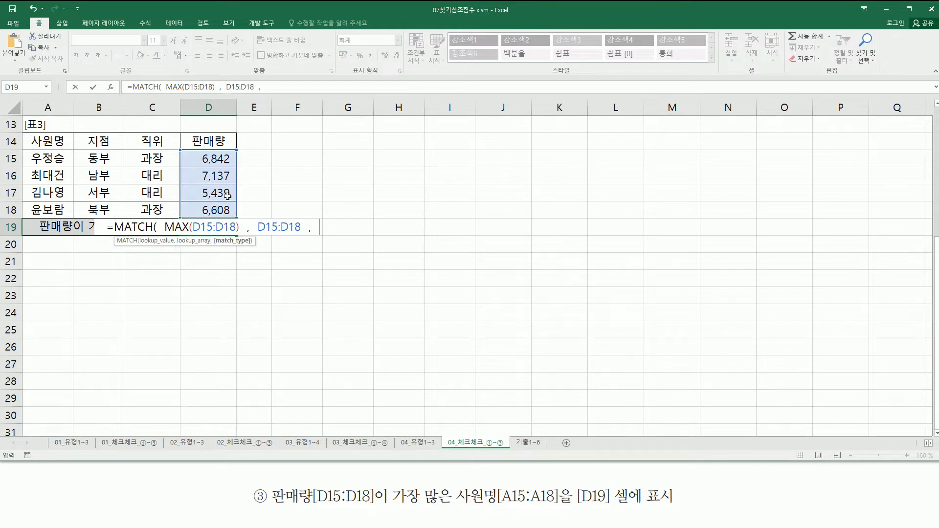
type("0")
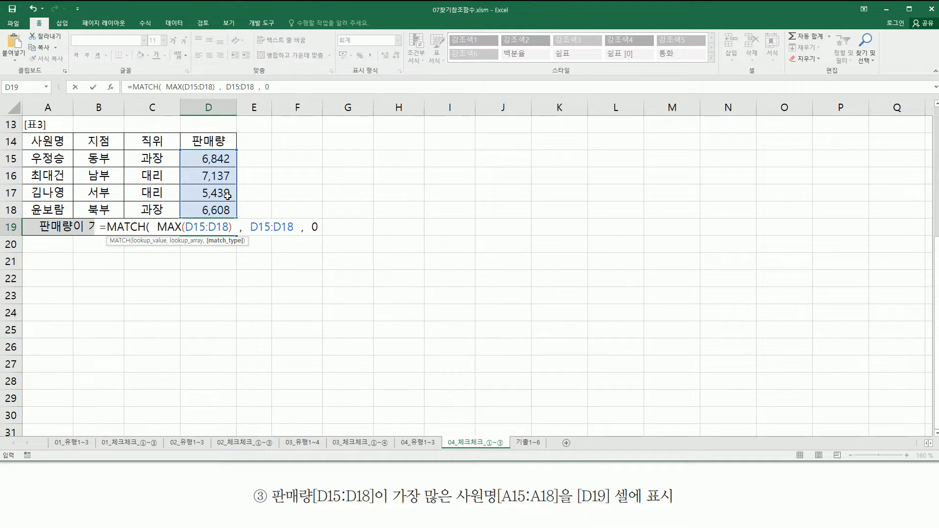
type("  )")
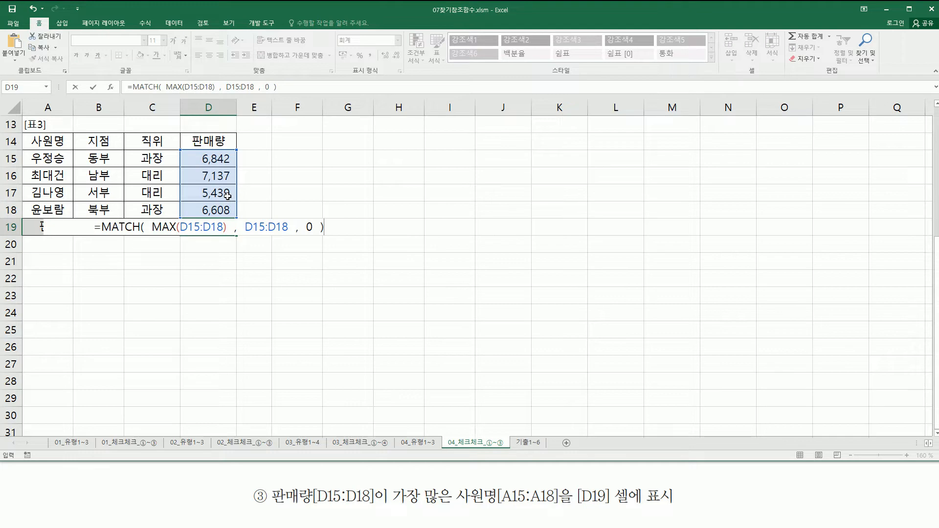
key("Return")
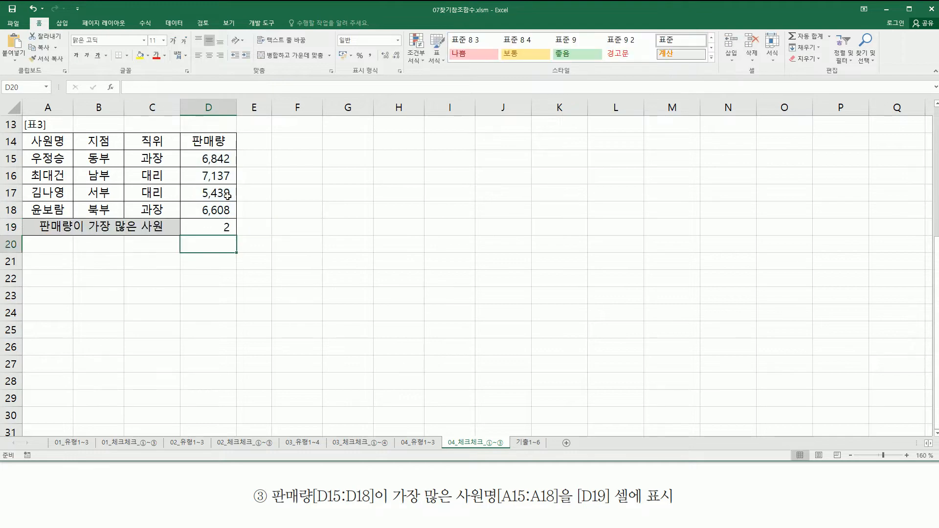
left_click_drag(194, 150, 240, 217)
left_click_drag(198, 168, 234, 183)
left_click_drag(223, 219, 230, 232)
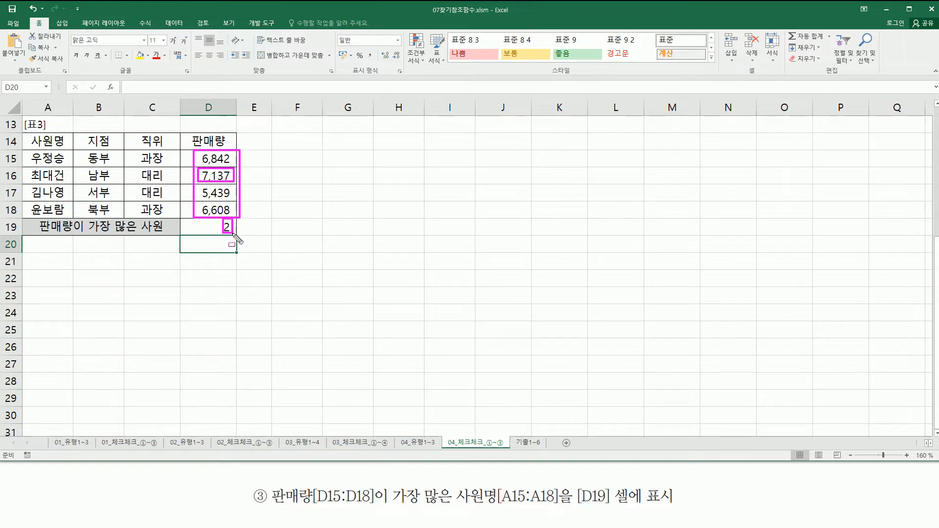
key("Escape")
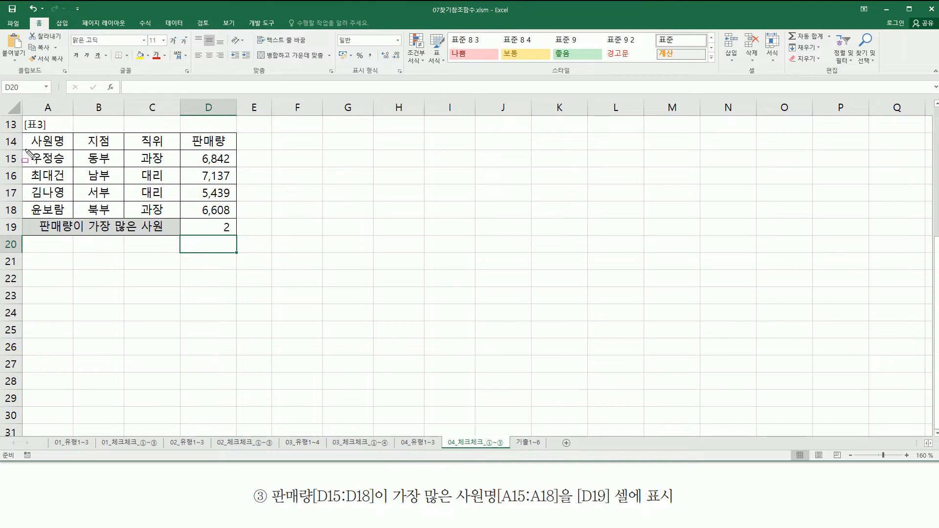
mouse_move(26, 150)
left_mouse_down()
mouse_move(137, 203)
mouse_move(245, 218)
mouse_move(220, 238)
left_mouse_up()
left_click_drag(14, 175, 67, 184)
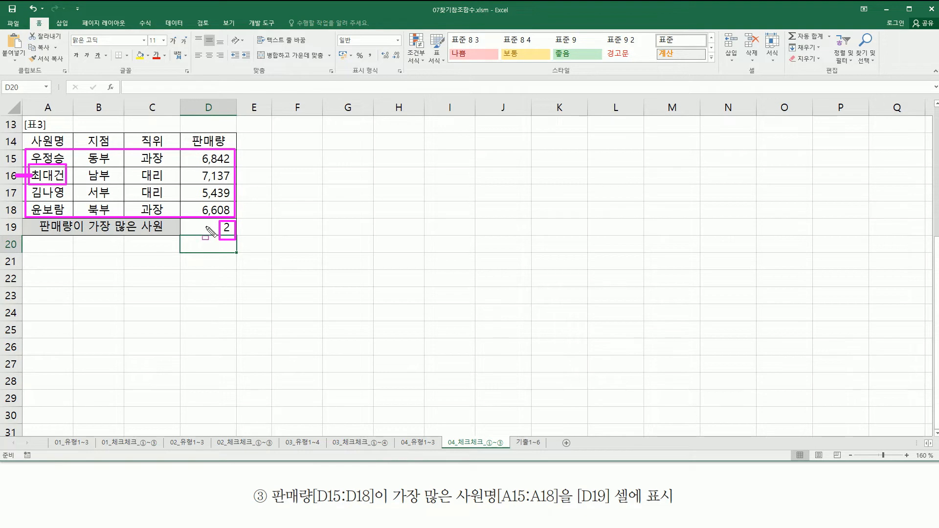
key("Escape")
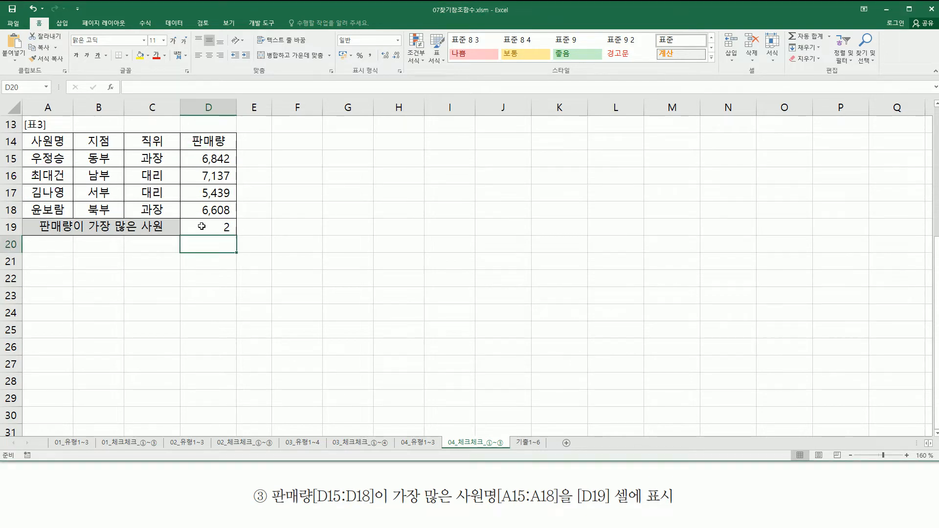
Take the whole MATCH expression out of the D19 formula for reuse, leaving only the equals sign
left_click(198, 228)
double_click(194, 227)
left_click_drag(115, 228, 316, 228)
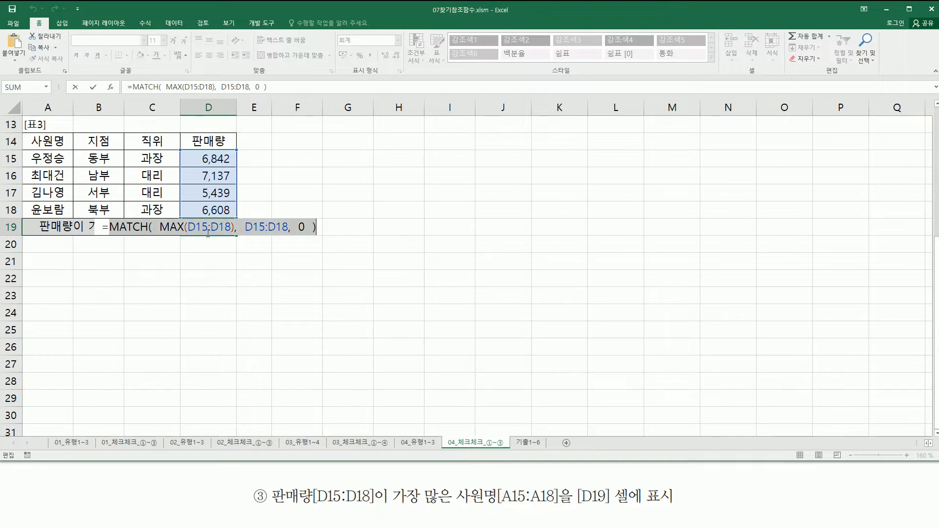
key("Delete")
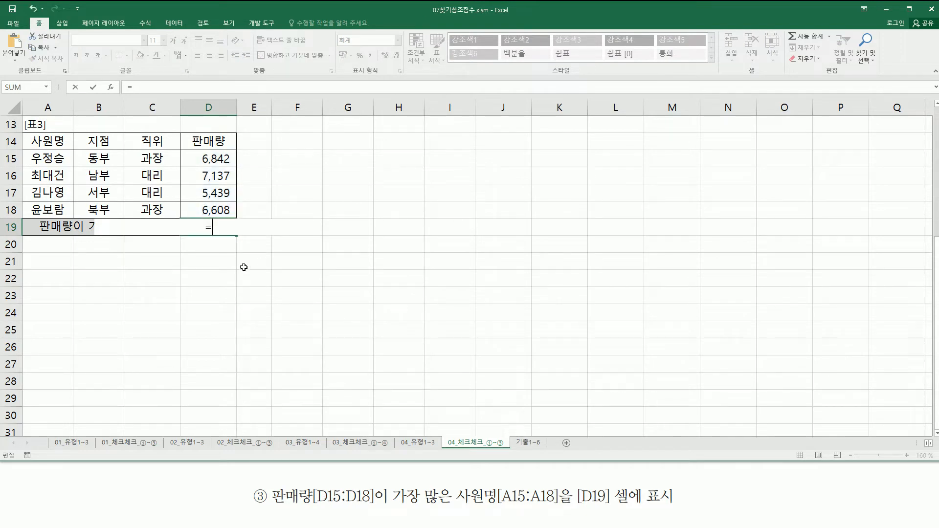
Start an INDEX function in D19 with array A15:D18 and MATCH( MAX(D15:D18), D15:D18, 0 ) as its row argument
type("index(")
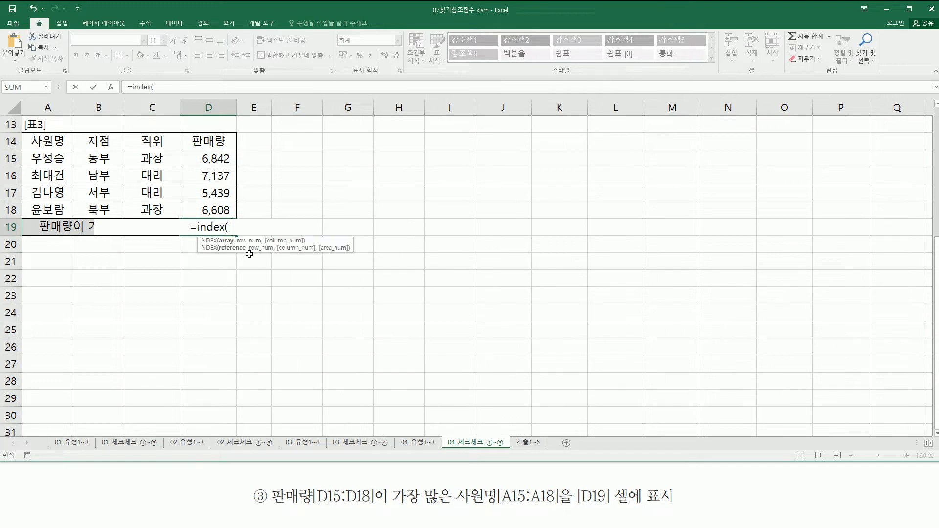
left_click_drag(56, 159, 215, 209)
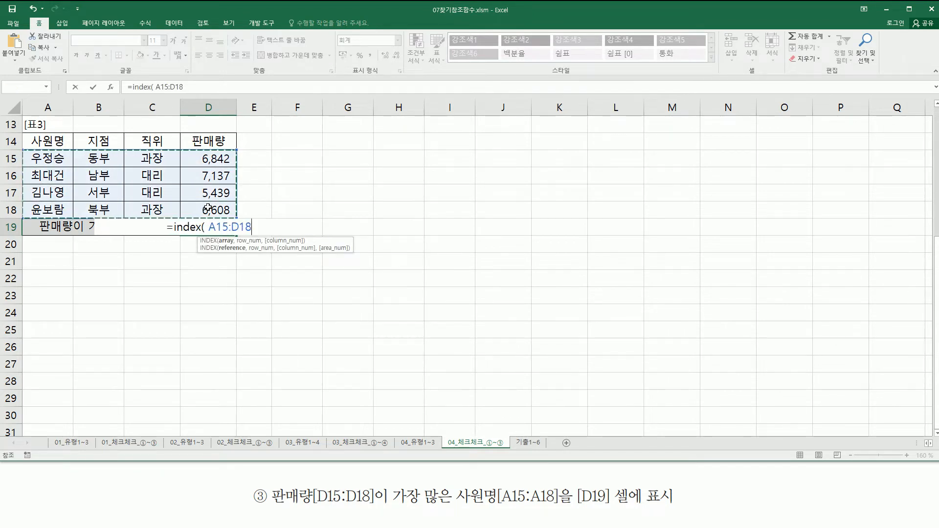
type(",")
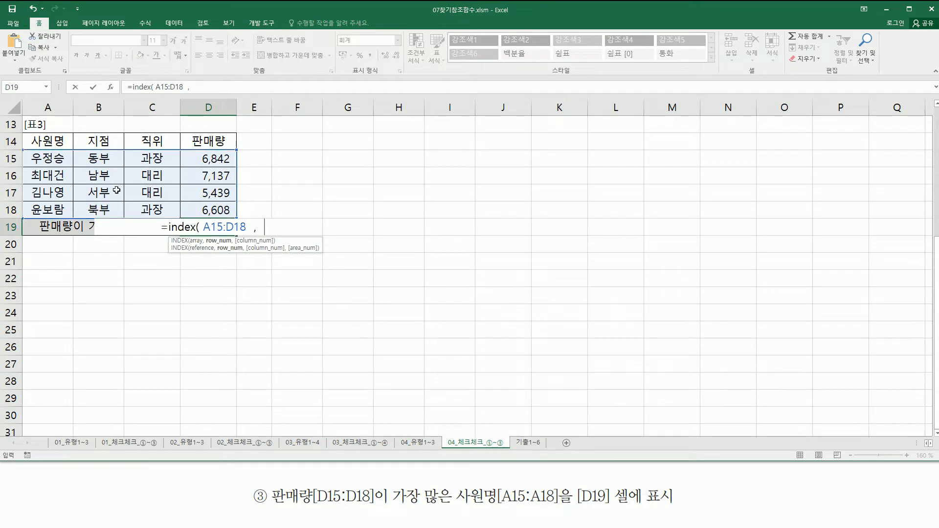
type("MATCH( MAX(D15:D18), D15:D18, 0 )")
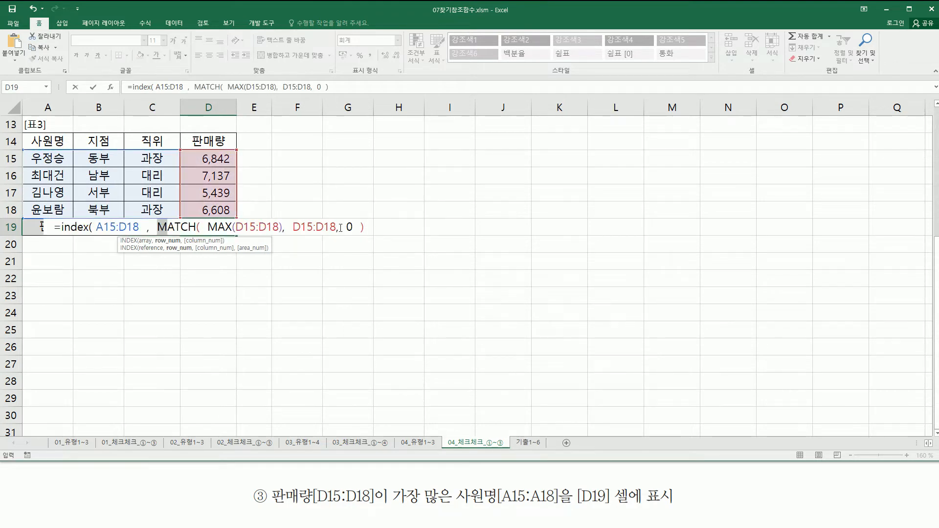
left_click_drag(158, 226, 478, 225)
left_click(373, 225)
Set the INDEX column argument to 1, close the function and commit the D19 formula
type(",")
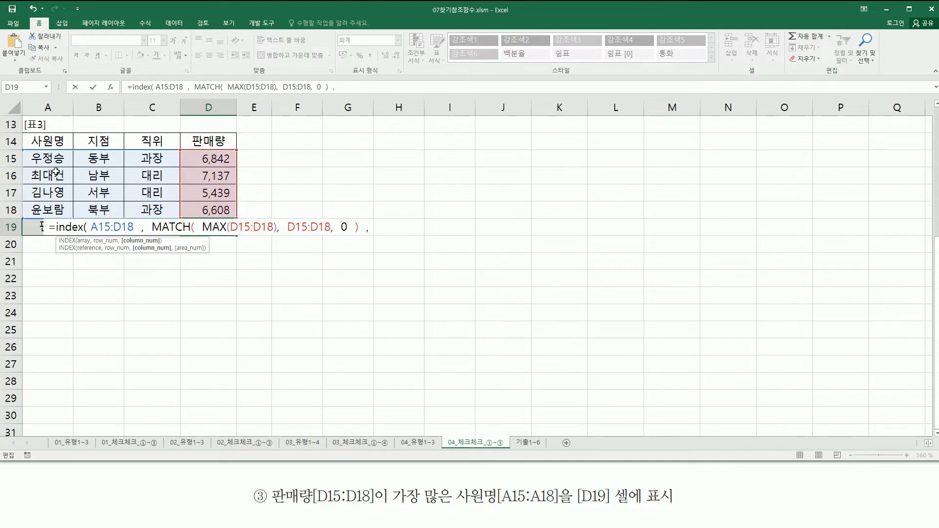
type(" 1")
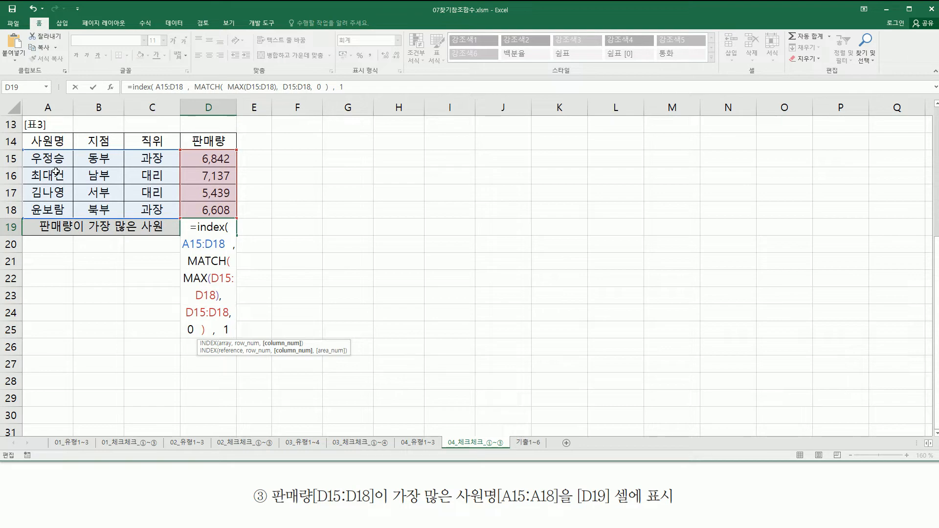
type(" )")
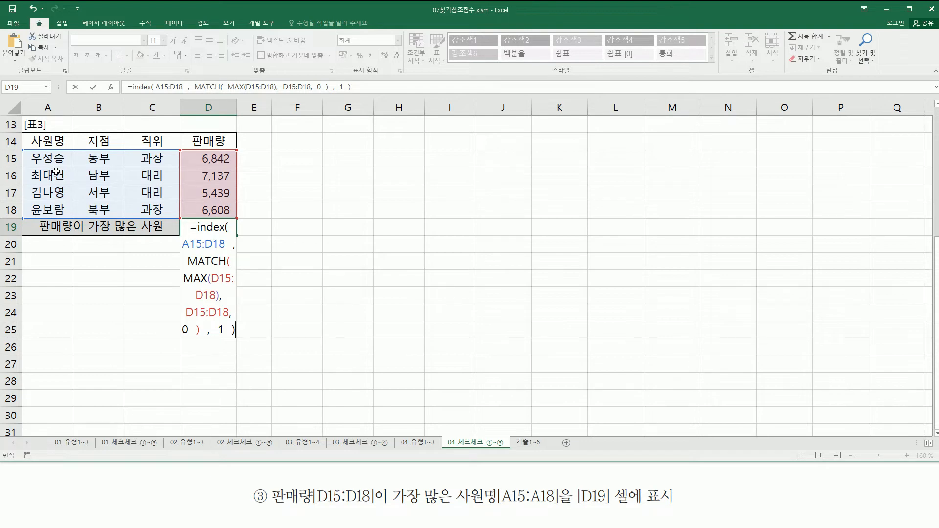
key("Return")
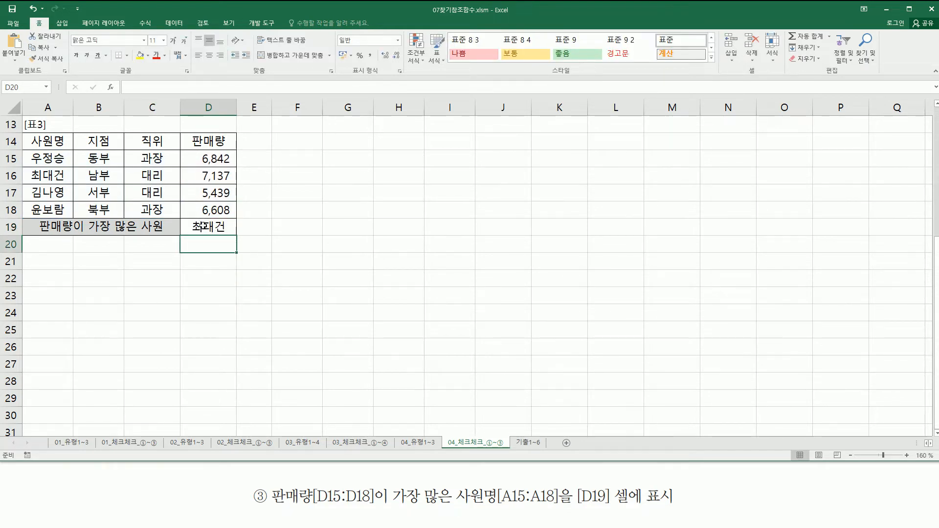
Write =INDEX( A15:D18, MATCH( MAX(D15:D18), D15:D18, 0 ), 1 ) as red text in B21
left_click(113, 260)
type("=INDEX( A15:D18, MATCH( MAX(D15:D18), D15:D18, 0 ), 1 )")
key("Return")
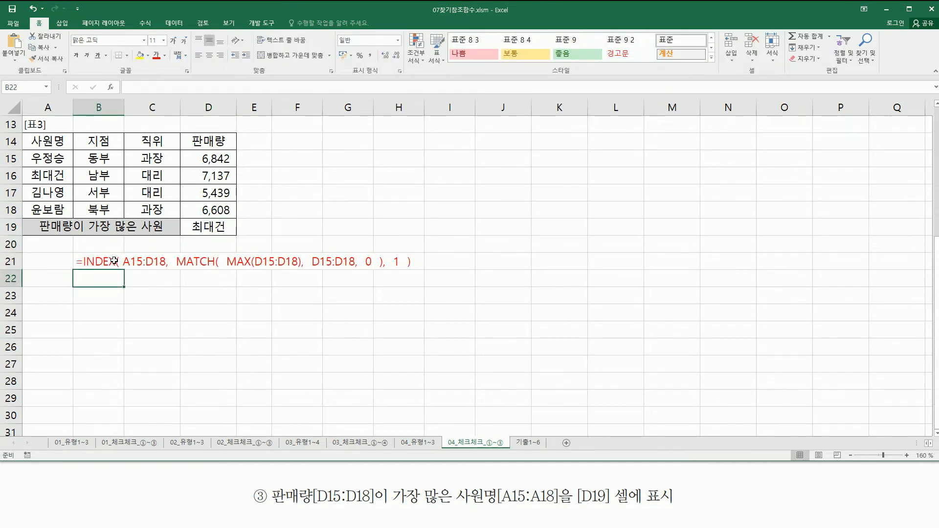
left_click(156, 312)
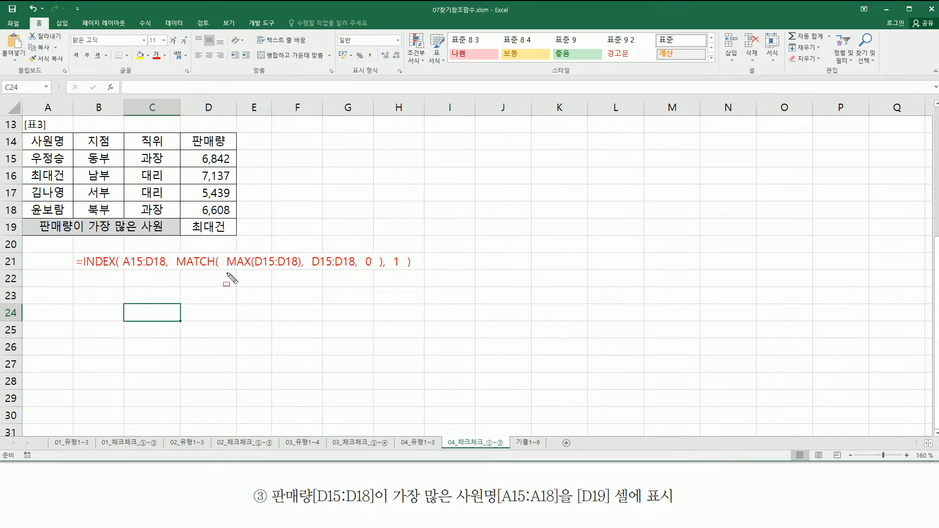
left_click_drag(226, 269, 301, 268)
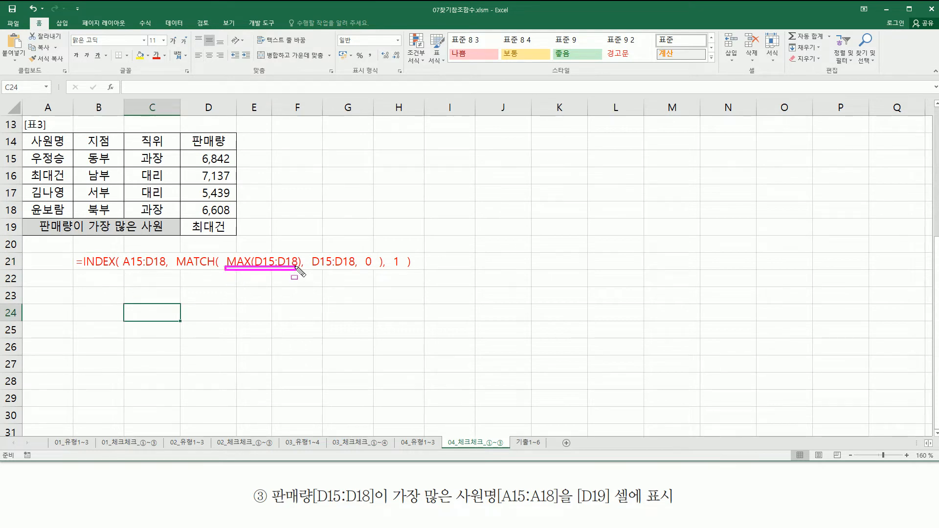
left_click_drag(224, 270, 303, 251)
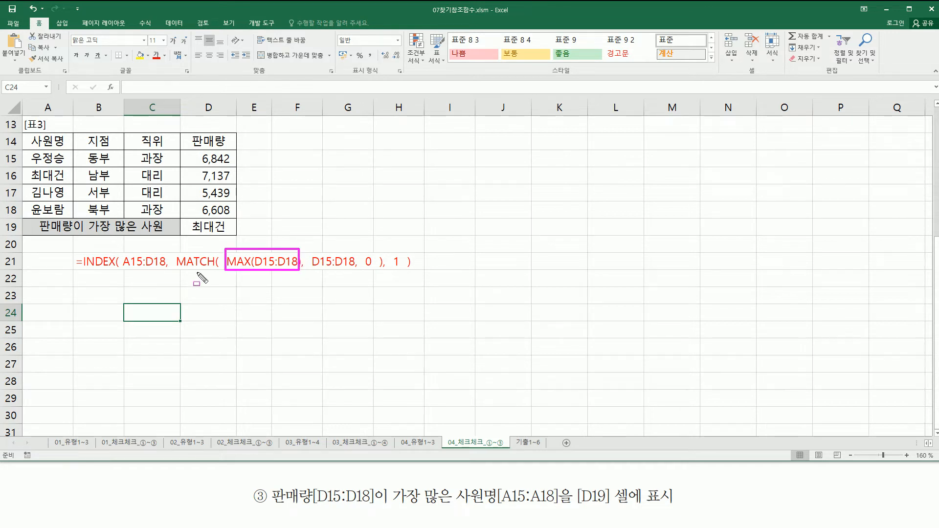
mouse_move(175, 243)
left_mouse_down()
mouse_move(234, 274)
mouse_move(385, 288)
left_mouse_up()
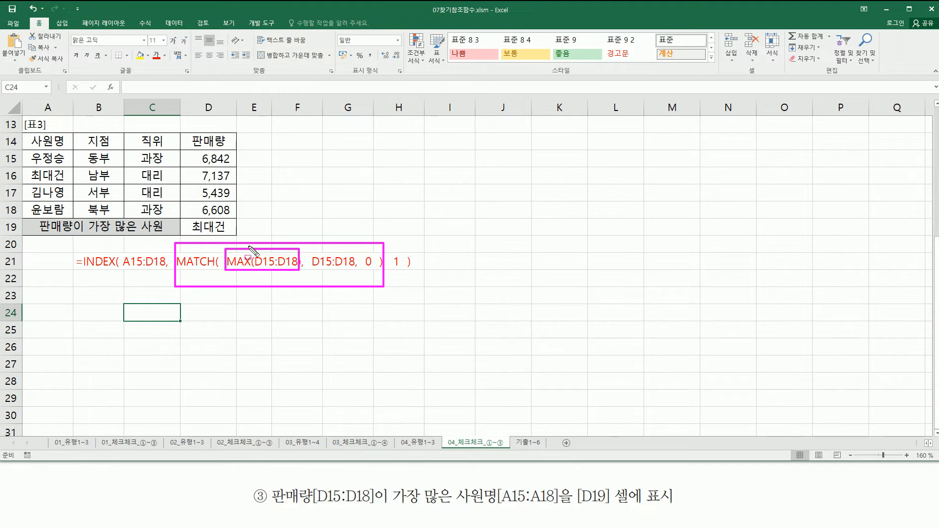
left_click_drag(310, 269, 353, 269)
left_click_drag(362, 269, 374, 269)
mouse_move(264, 216)
left_mouse_down()
mouse_move(278, 220)
mouse_move(264, 237)
mouse_move(286, 233)
left_mouse_up()
left_click_drag(121, 269, 165, 269)
mouse_move(26, 150)
left_mouse_down()
mouse_move(133, 196)
mouse_move(225, 214)
mouse_move(299, 249)
left_mouse_up()
left_click_drag(392, 249, 403, 281)
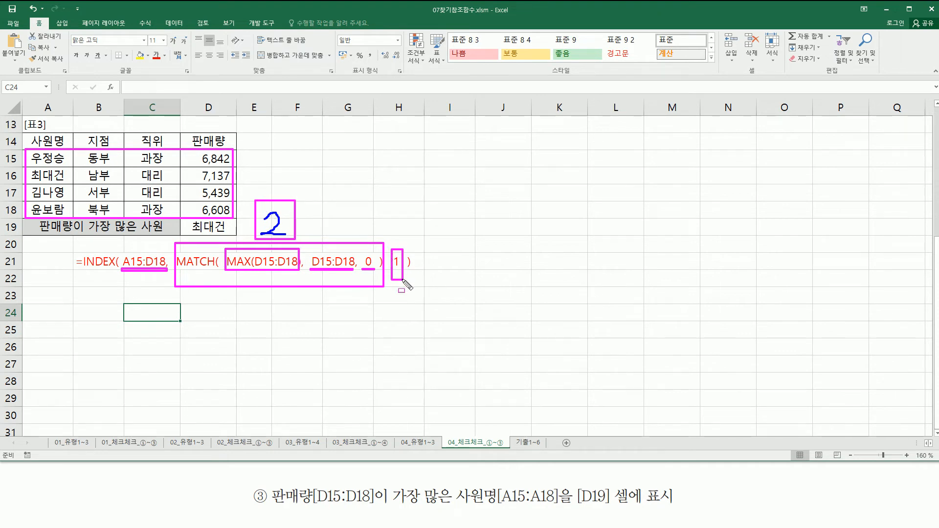
mouse_move(31, 169)
left_mouse_down()
mouse_move(30, 182)
mouse_move(72, 182)
left_mouse_up()
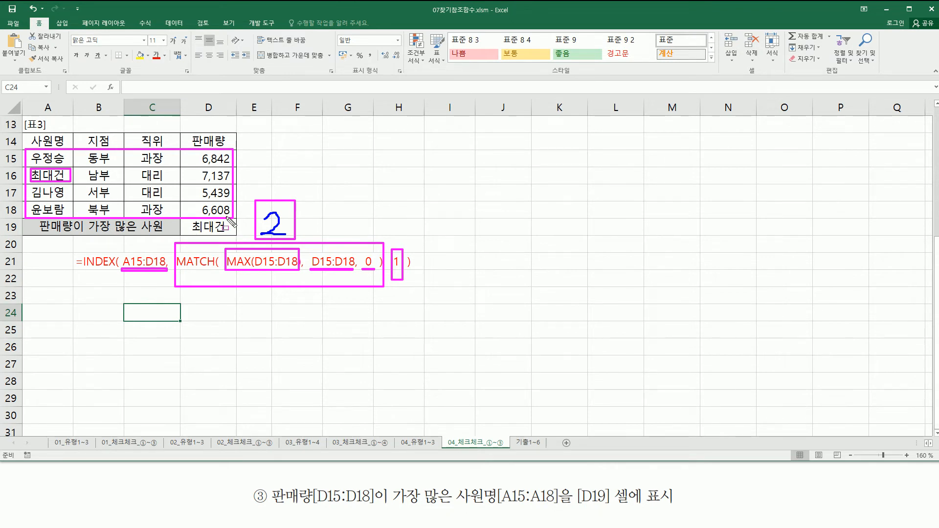
key("Escape")
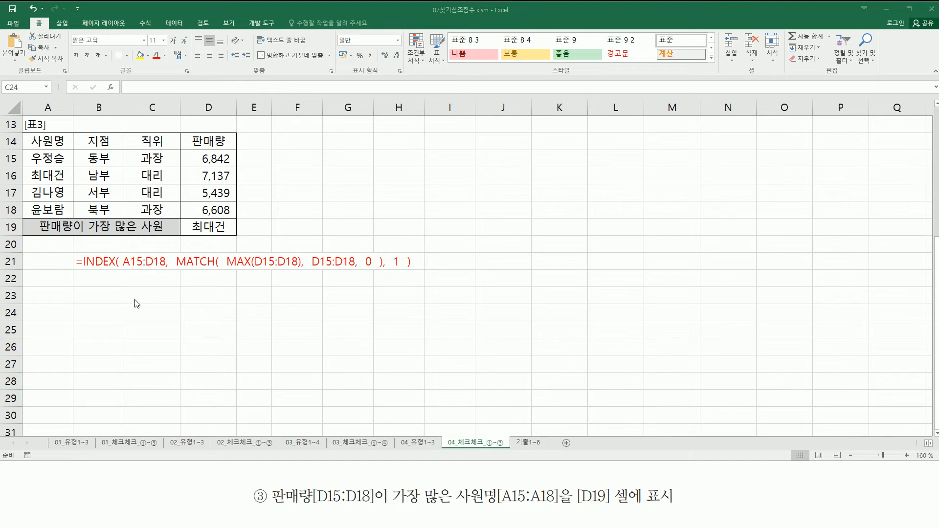